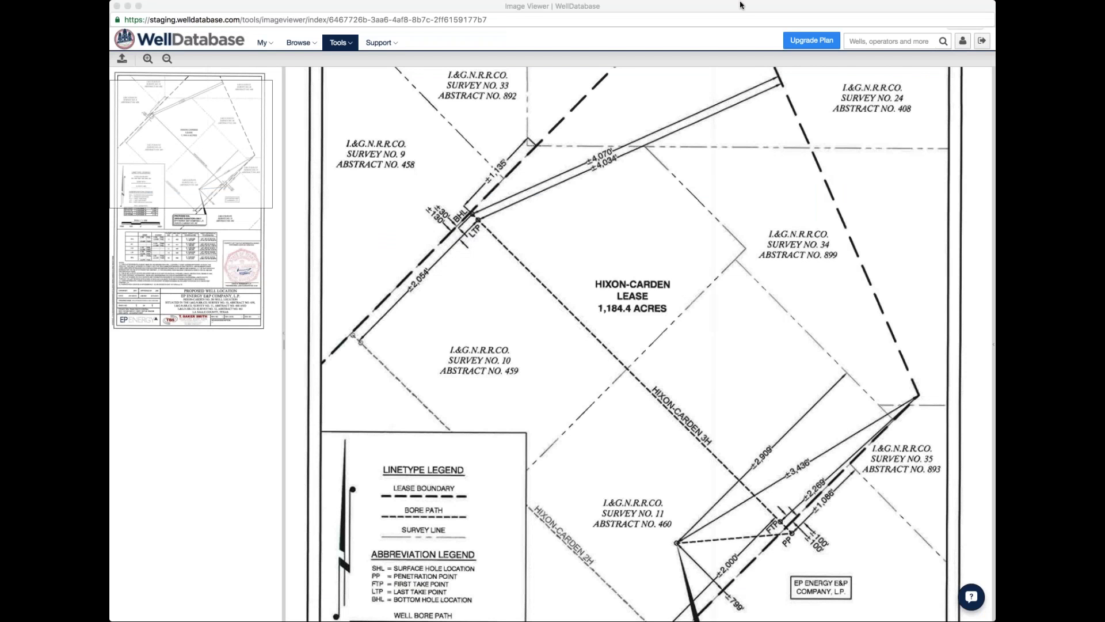
Step: Examine the Hixon-Carden 3H plat's survey drawing and well coordinates table, then close the image viewer
{"action": "left_click", "coordinate": [620, 275]}
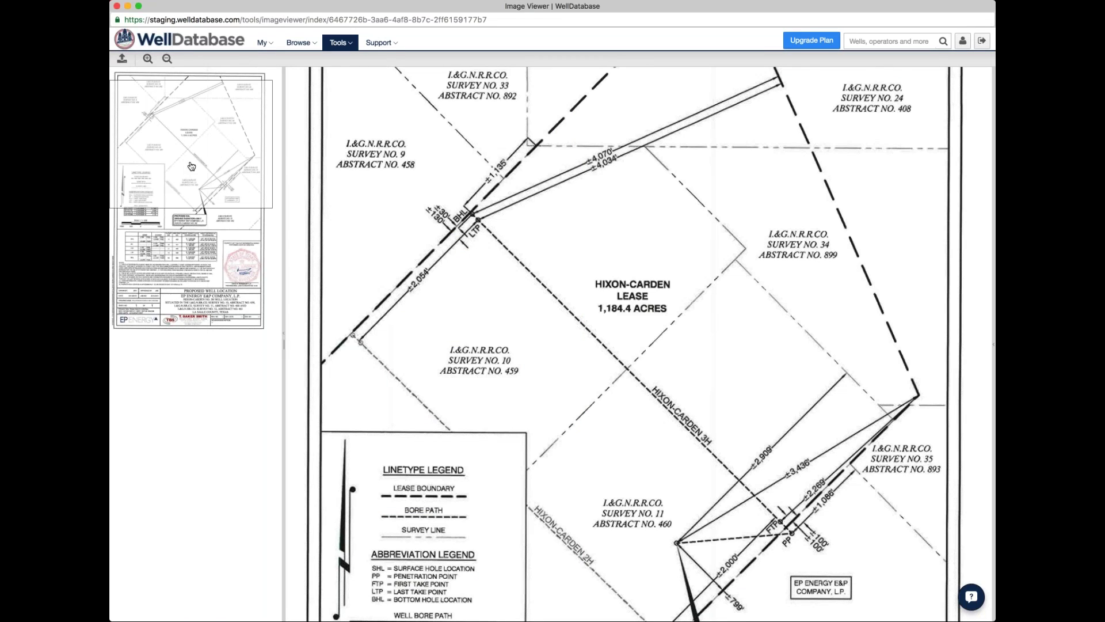
{"action": "scroll", "coordinate": [563, 312], "scroll_direction": "down", "scroll_amount": 1}
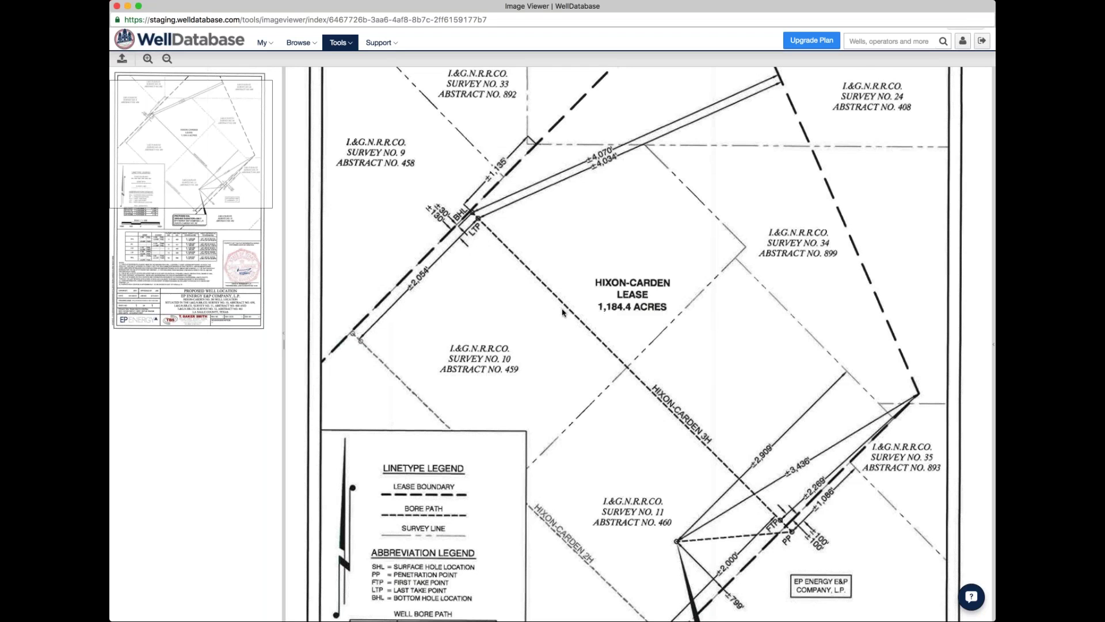
{"action": "scroll", "coordinate": [563, 312], "scroll_direction": "down", "scroll_amount": 5}
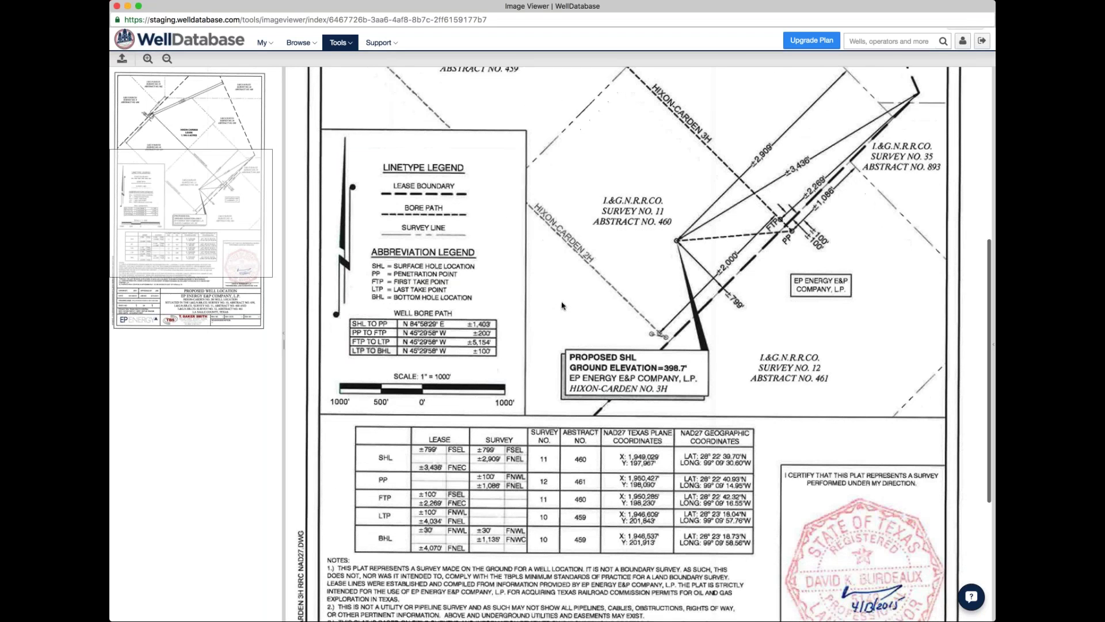
{"action": "scroll", "coordinate": [563, 306], "scroll_direction": "down", "scroll_amount": 4}
{"action": "scroll", "coordinate": [563, 306], "scroll_direction": "down", "scroll_amount": 1}
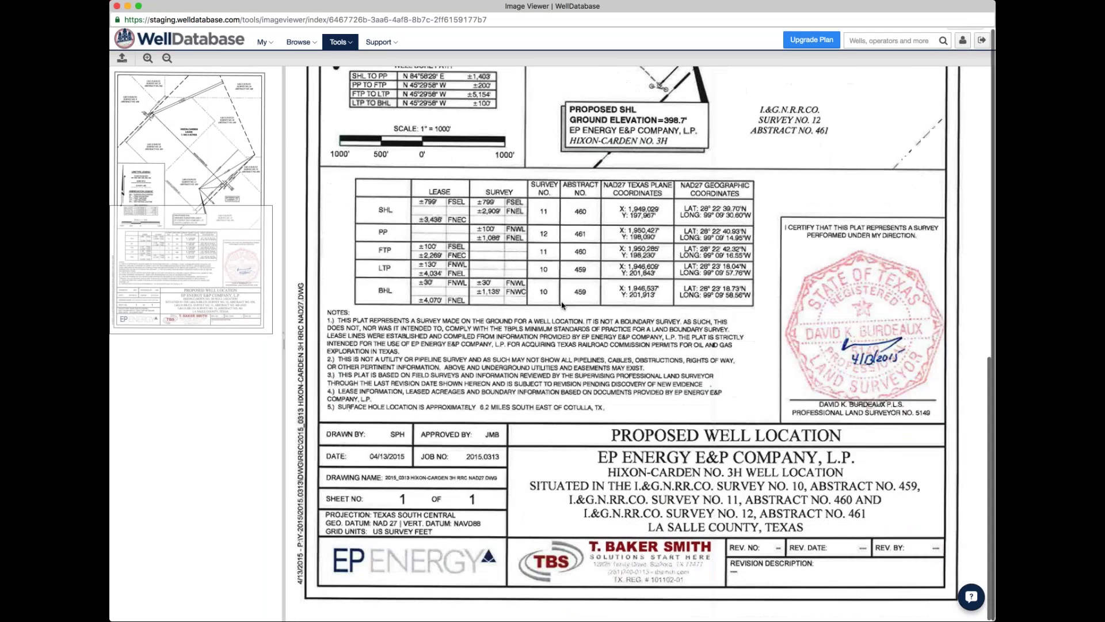
{"action": "scroll", "coordinate": [563, 305], "scroll_direction": "up", "scroll_amount": 10}
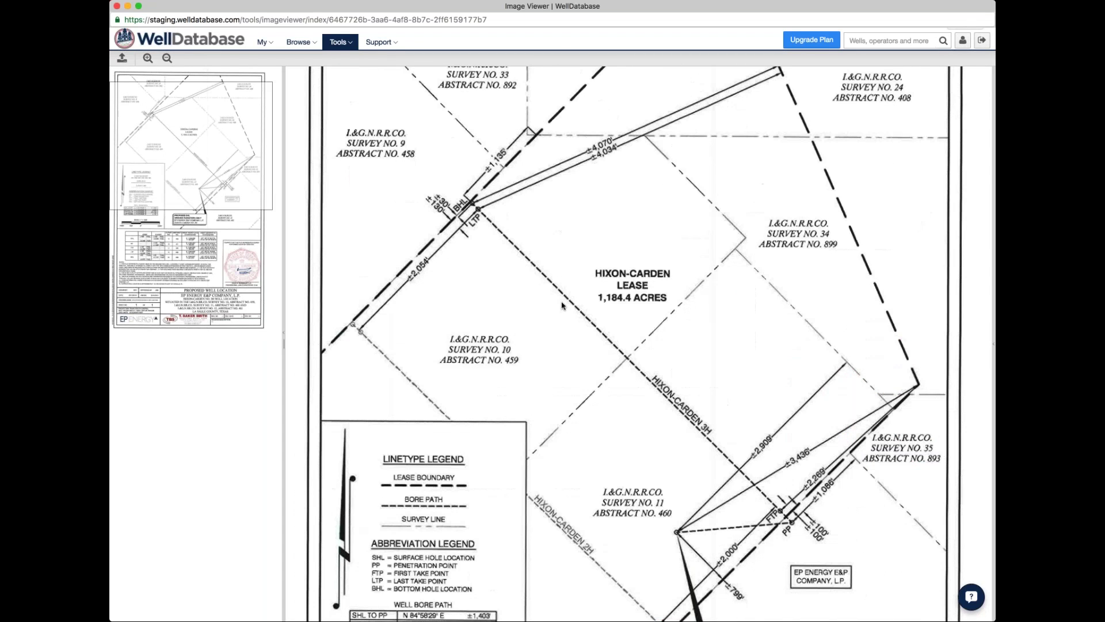
{"action": "left_click", "coordinate": [167, 59]}
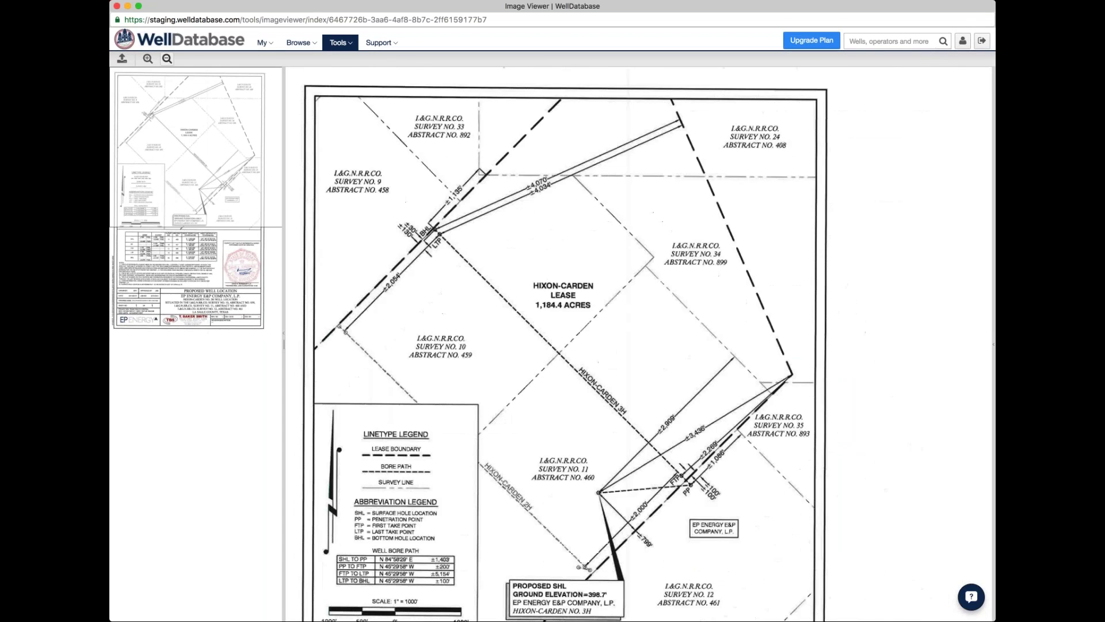
{"action": "left_click", "coordinate": [148, 59]}
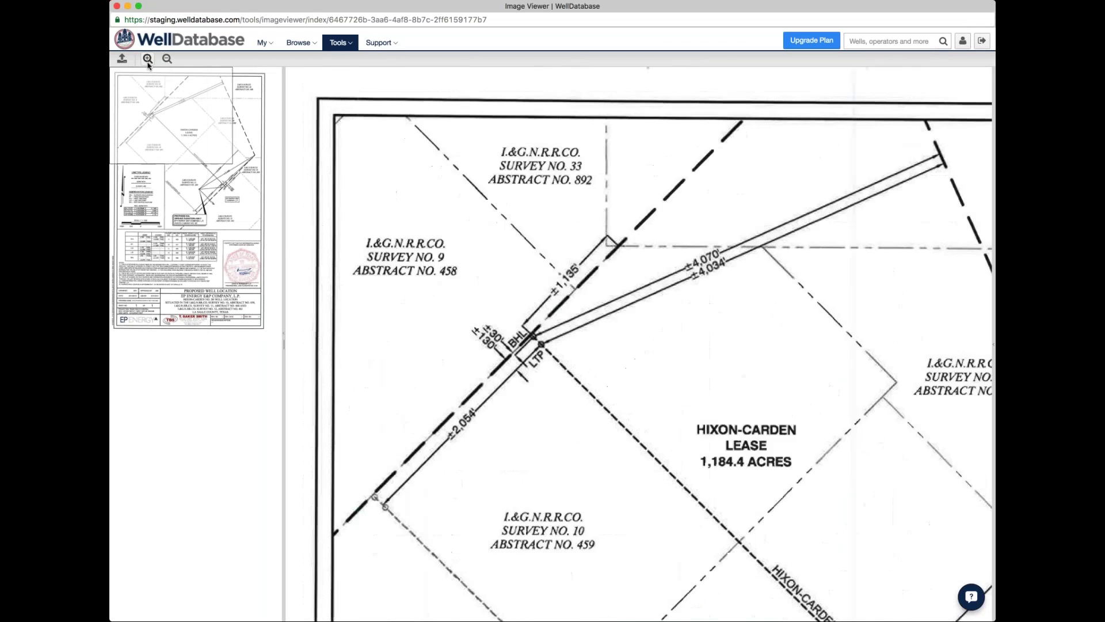
{"action": "left_click_drag", "start_coordinate": [117, 72], "coordinate": [124, 213]}
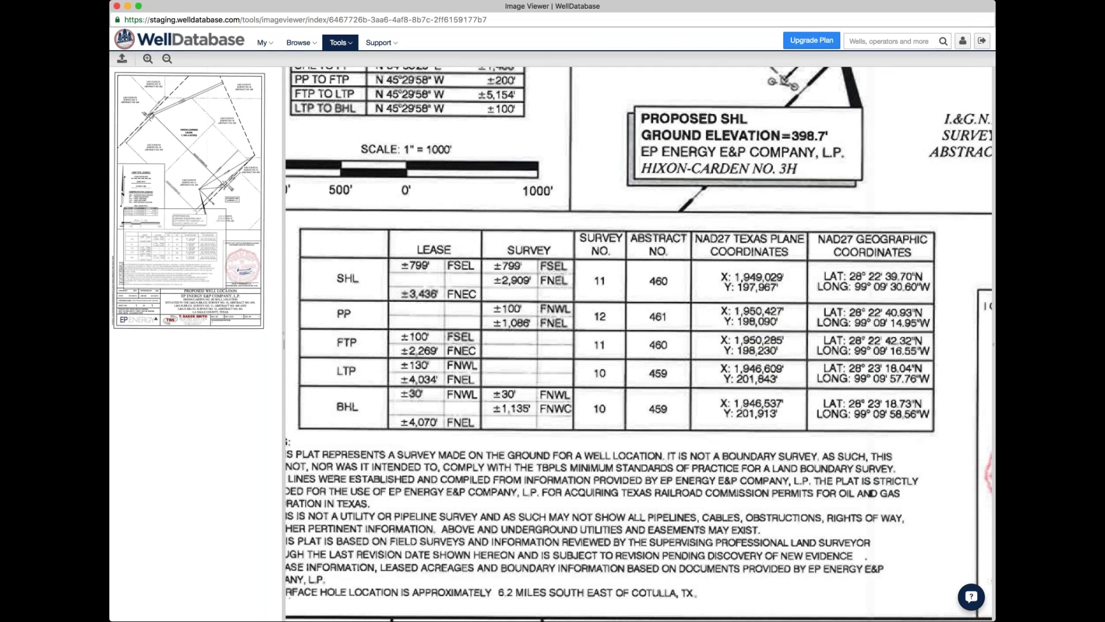
{"action": "key", "text": "super+w"}
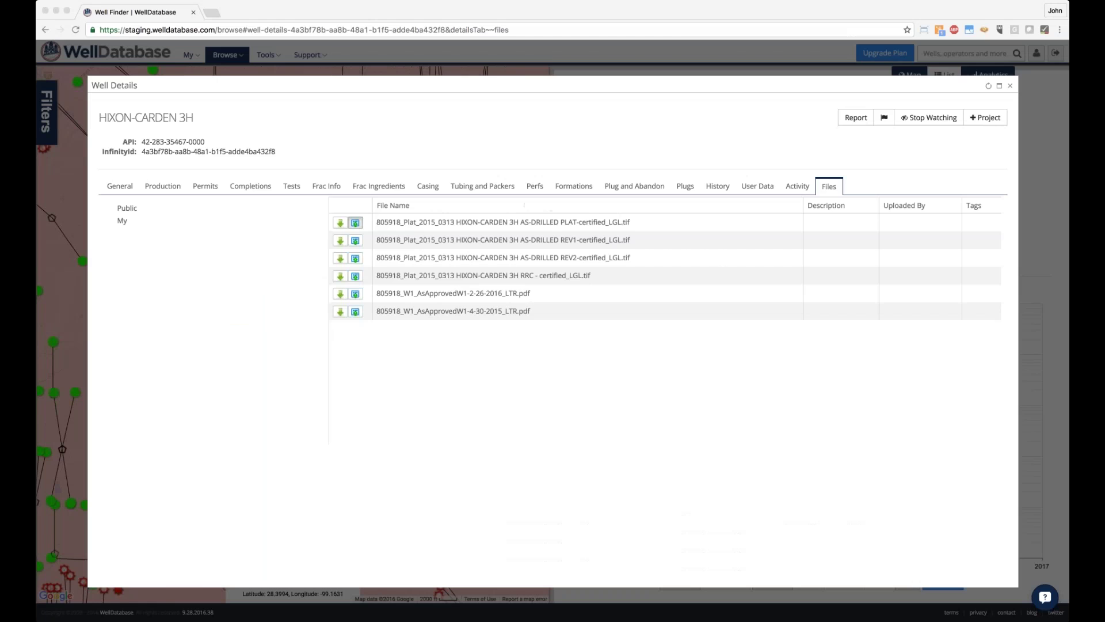
{"action": "left_click", "coordinate": [1021, 6]}
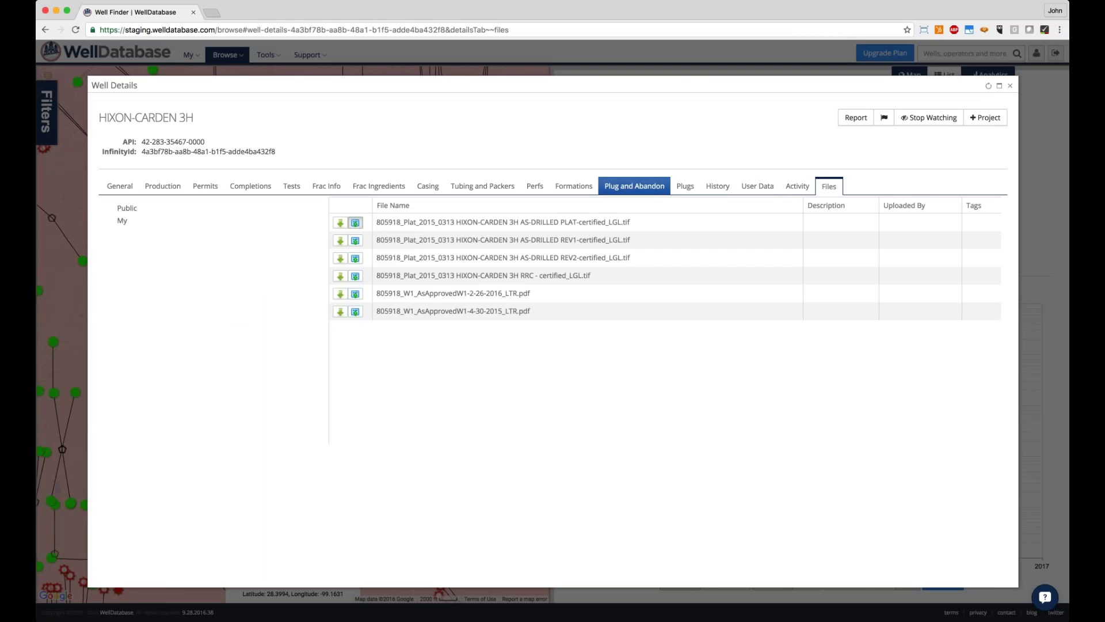
Step: Add a user data field named Cost to the Hixon-Carden 3H well and close the well details
{"action": "left_click", "coordinate": [760, 186]}
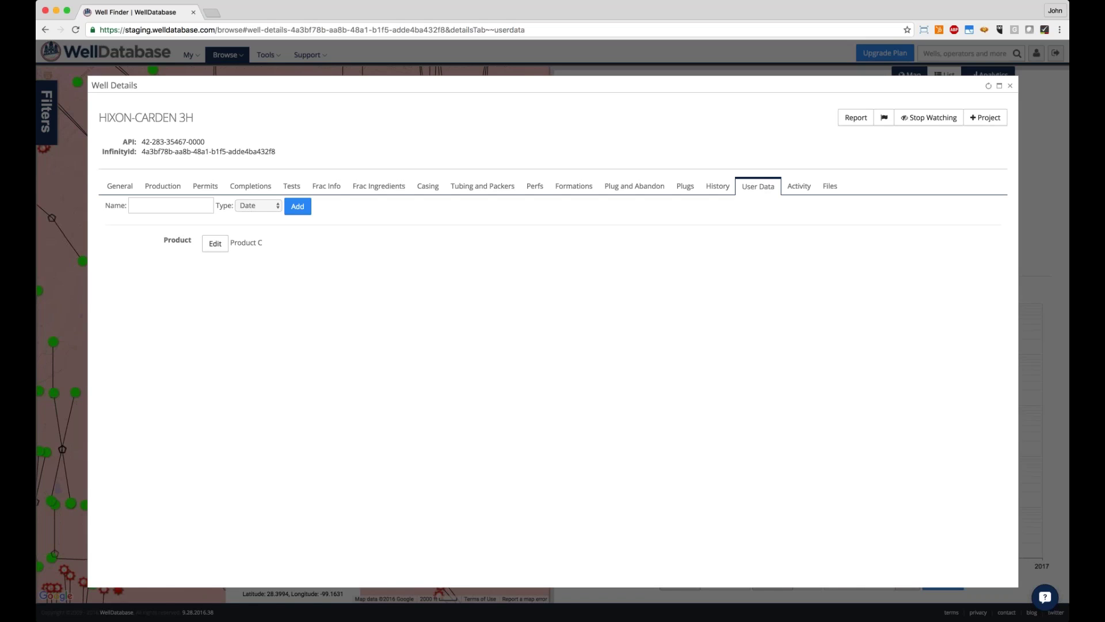
{"action": "left_click", "coordinate": [259, 207]}
{"action": "left_click", "coordinate": [189, 207]}
{"action": "left_click", "coordinate": [225, 206]}
{"action": "key", "text": "m"}
{"action": "left_click", "coordinate": [191, 207]}
{"action": "type", "text": "Cost"}
{"action": "left_click", "coordinate": [298, 206]}
{"action": "left_click", "coordinate": [1010, 86]}
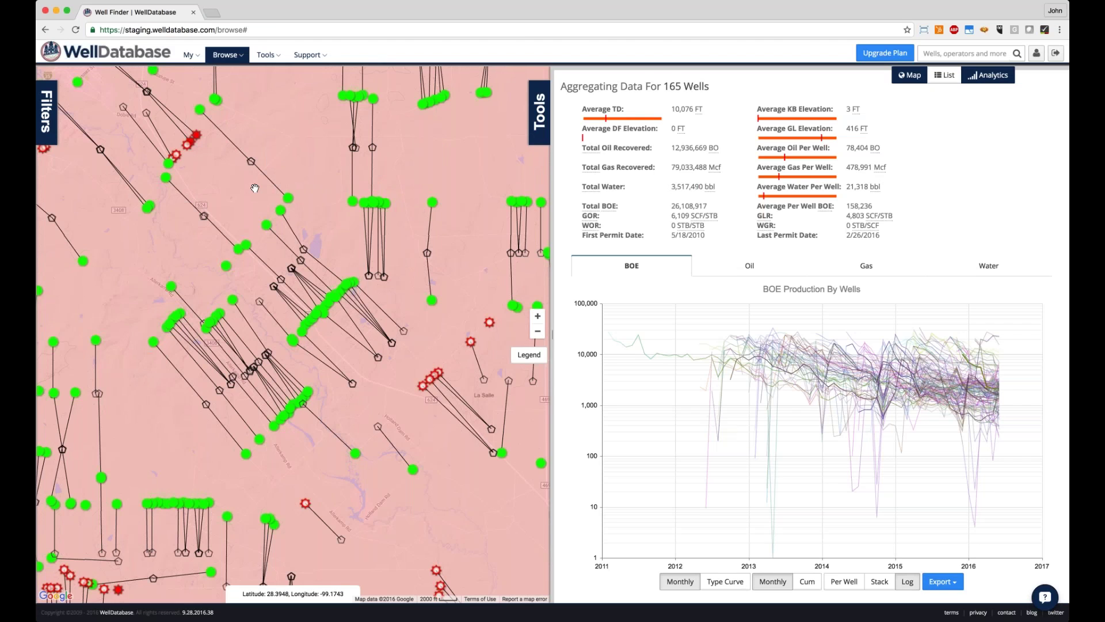
Step: Add the WDB overlay Texas Surveys - Abstracts to the well map
{"action": "left_click", "coordinate": [538, 115]}
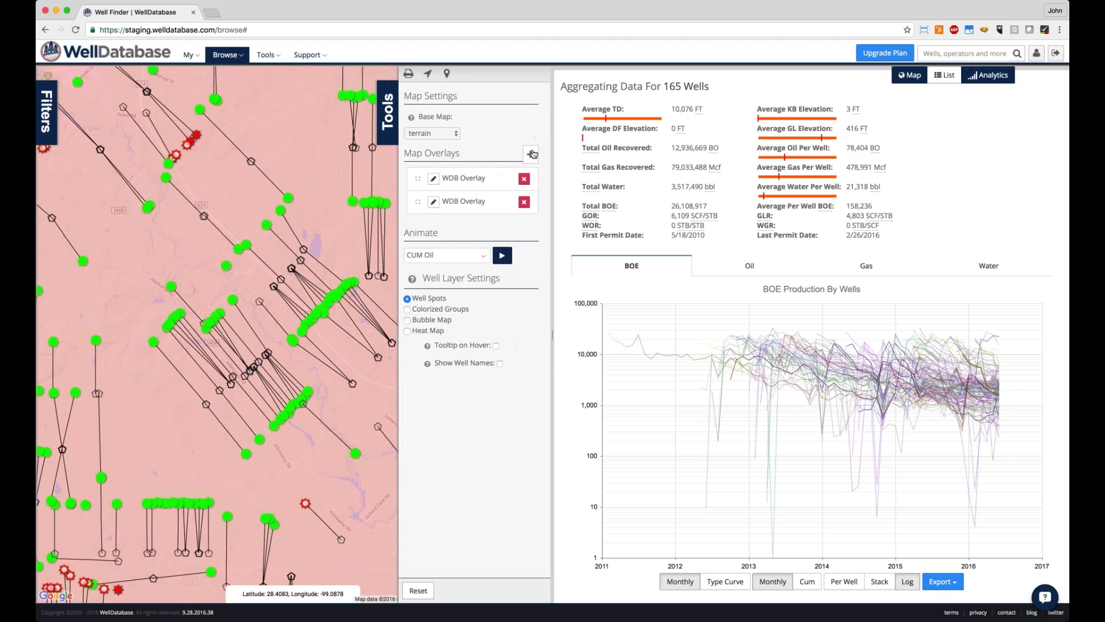
{"action": "left_click", "coordinate": [531, 153]}
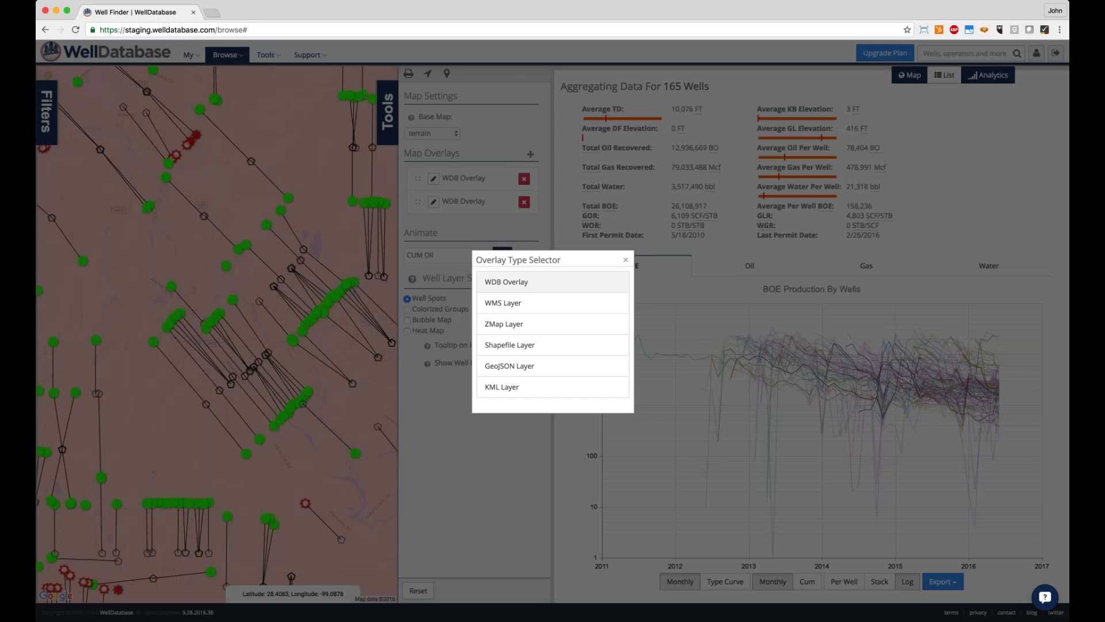
{"action": "left_click", "coordinate": [507, 282]}
{"action": "left_click", "coordinate": [527, 299]}
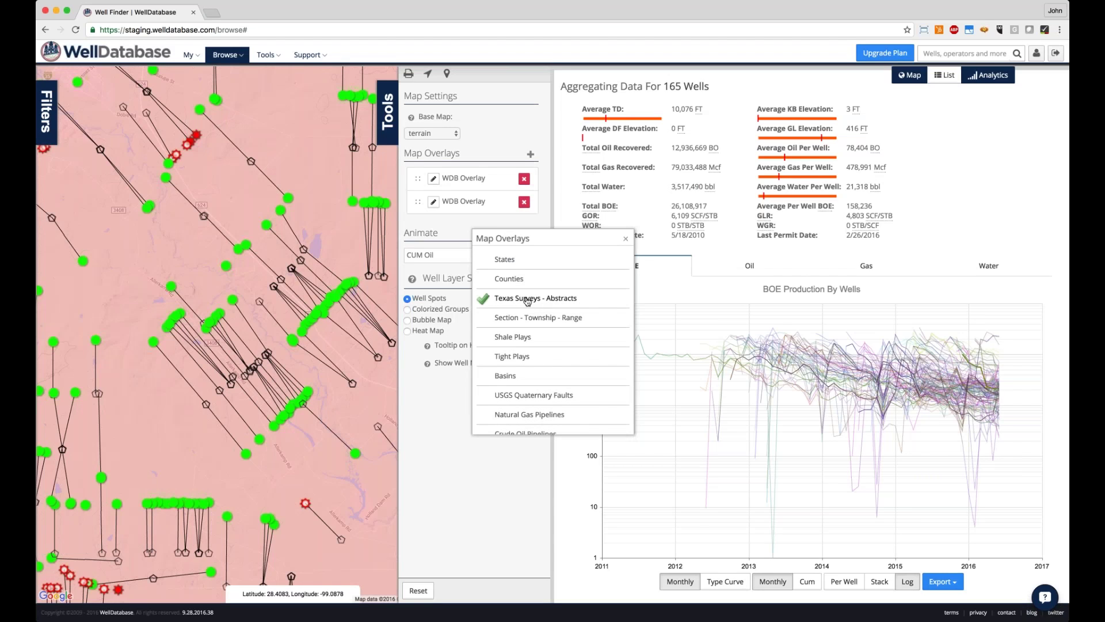
{"action": "left_click", "coordinate": [626, 241]}
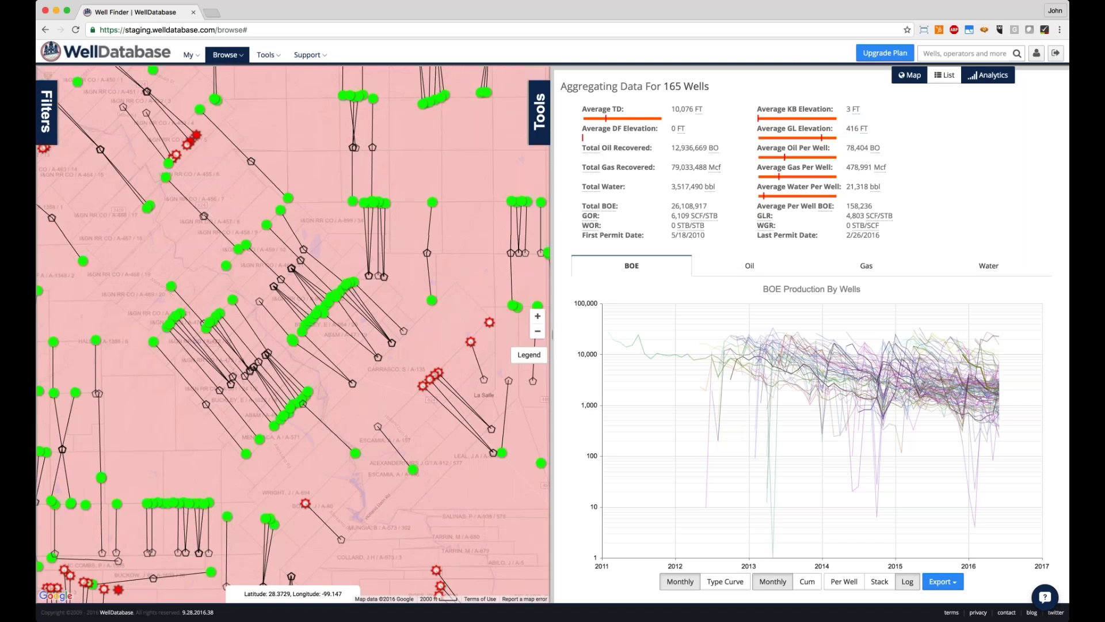
Step: Show the wells as a heat map on CUM Oil with a smaller radius, and switch to a bubble map
{"action": "left_click", "coordinate": [537, 121]}
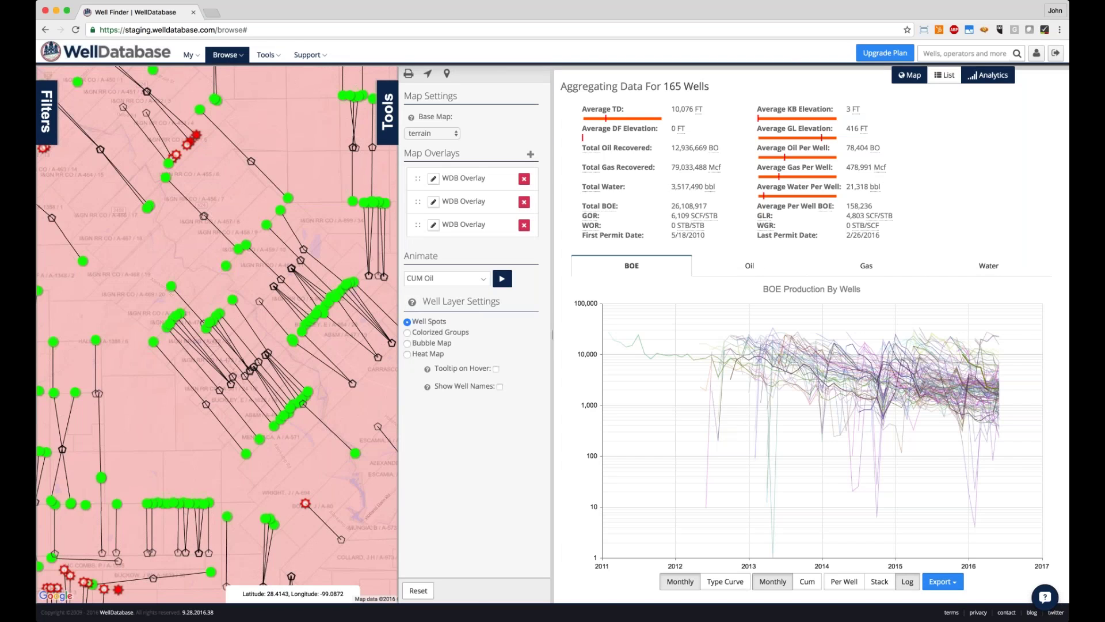
{"action": "left_click", "coordinate": [408, 355]}
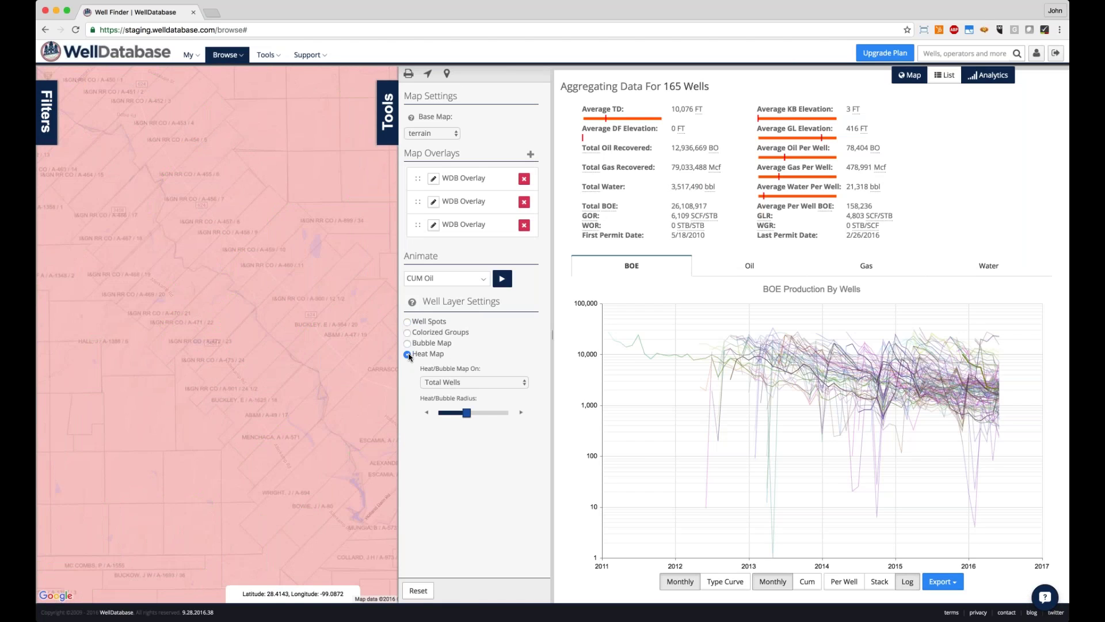
{"action": "left_click", "coordinate": [453, 401]}
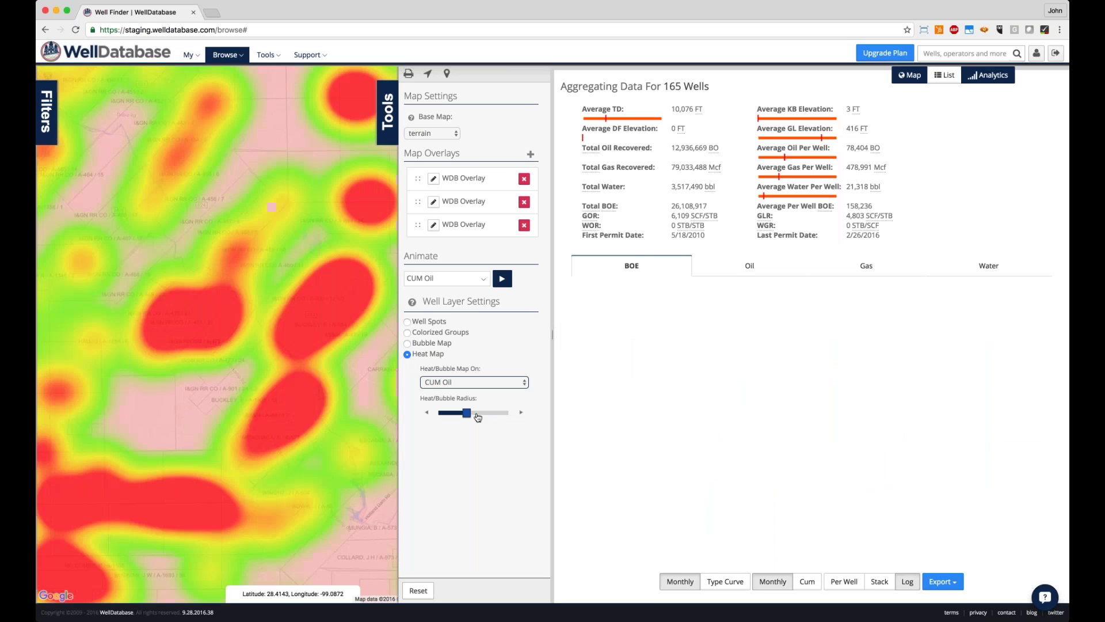
{"action": "left_click_drag", "start_coordinate": [468, 416], "coordinate": [448, 414]}
{"action": "left_click", "coordinate": [408, 343]}
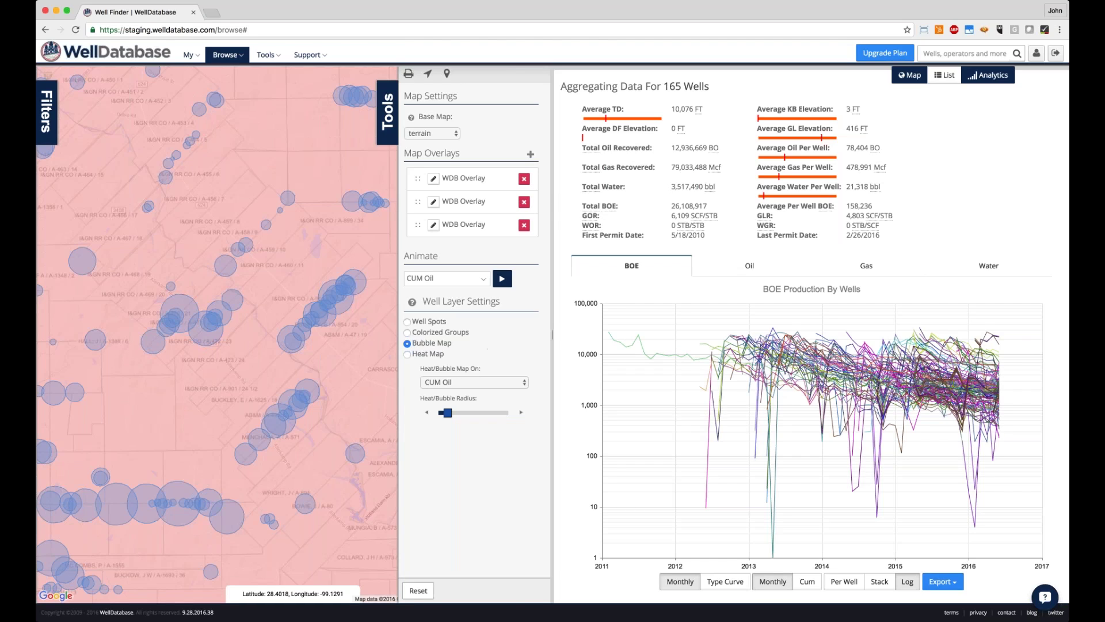
{"action": "left_click", "coordinate": [394, 138]}
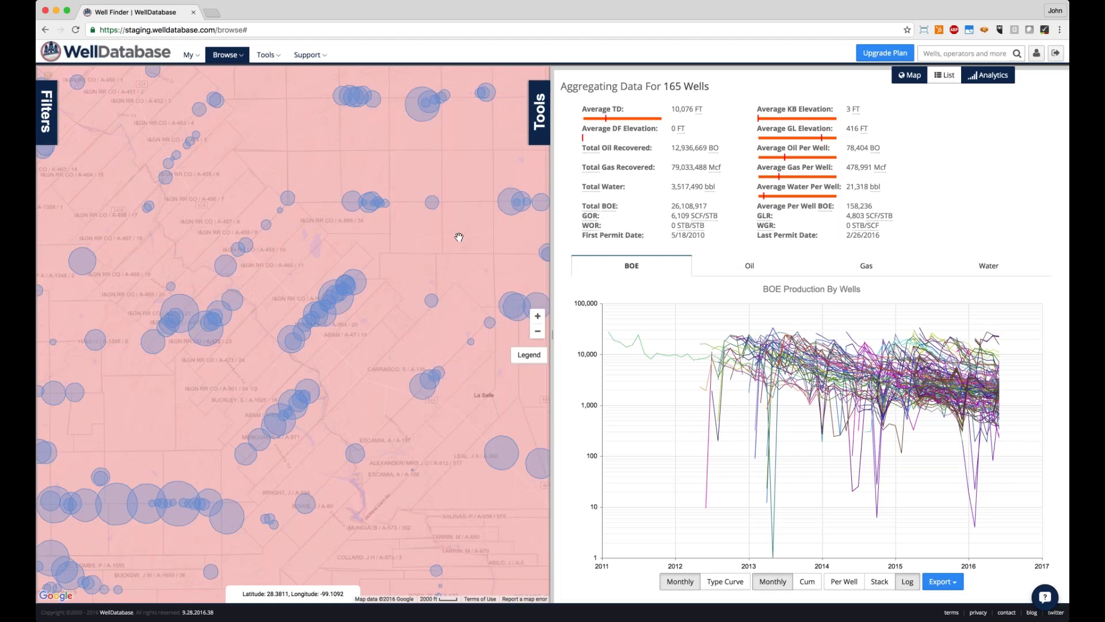
Step: Display the wells as colorized groups colored by Operator and hide the map settings
{"action": "left_click", "coordinate": [538, 113]}
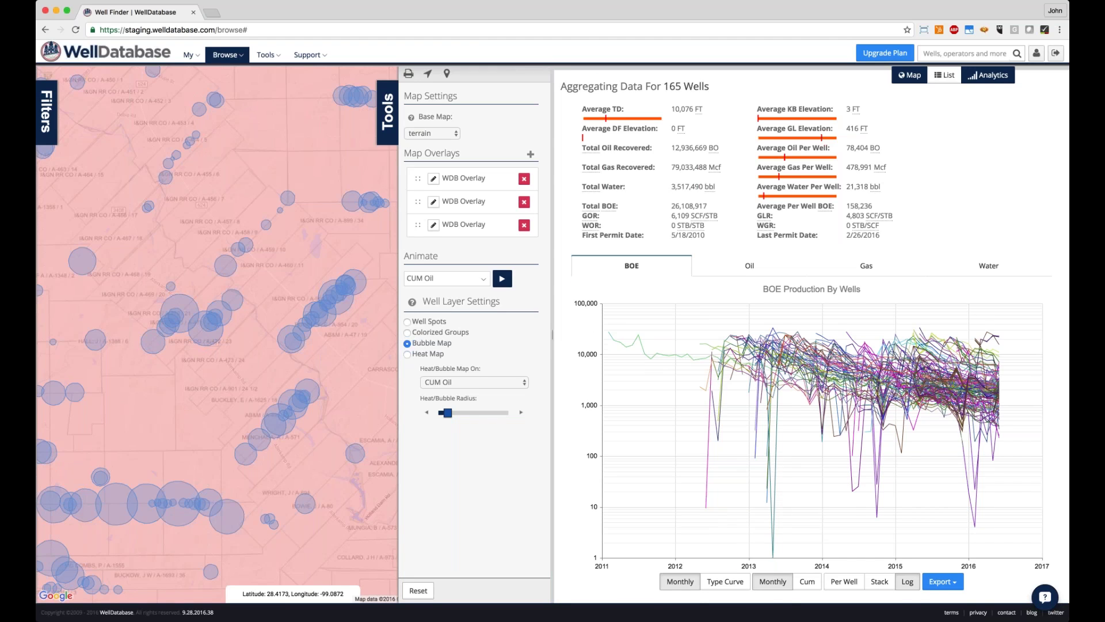
{"action": "left_click", "coordinate": [408, 333]}
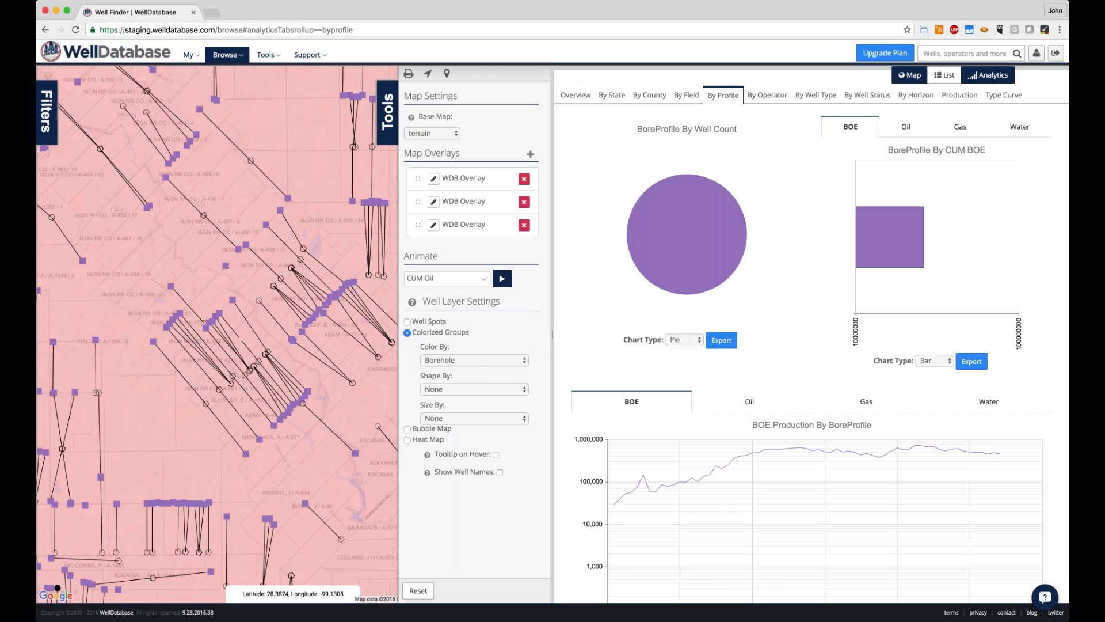
{"action": "left_click", "coordinate": [472, 364]}
{"action": "left_click", "coordinate": [473, 392]}
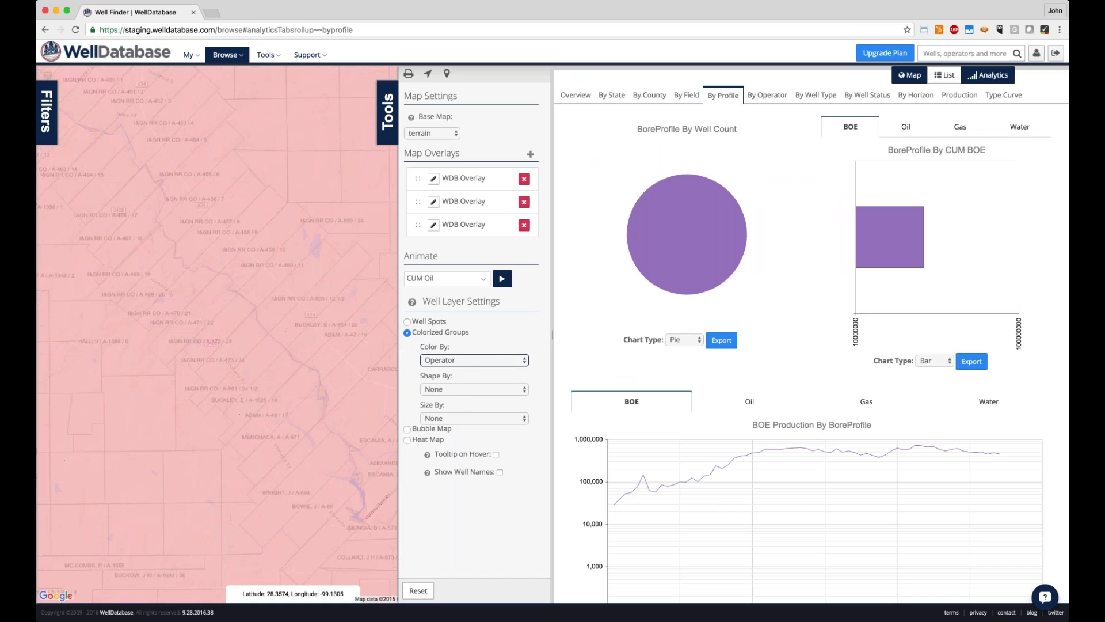
{"action": "left_click", "coordinate": [390, 113]}
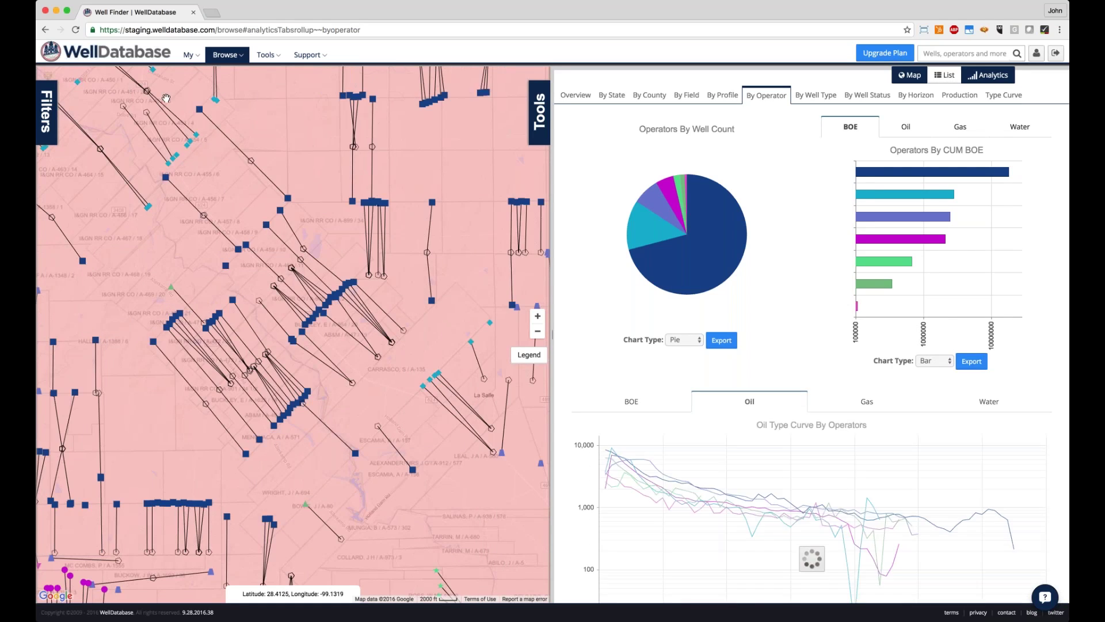
Step: Look over the search filters and the colorized group legend for the operators on the map
{"action": "left_click", "coordinate": [46, 111]}
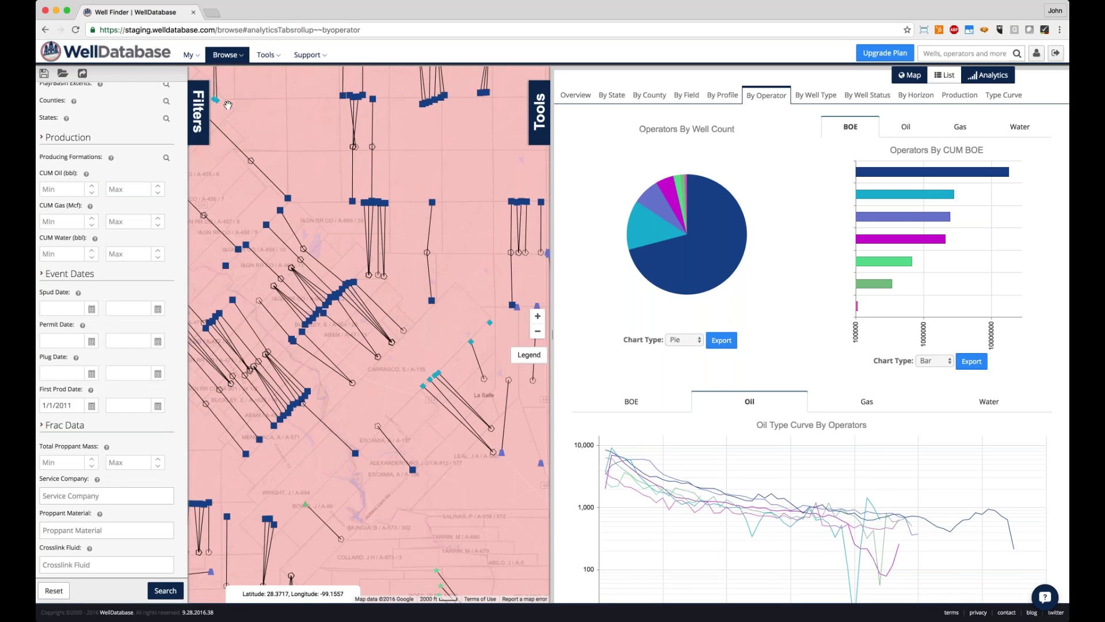
{"action": "left_click", "coordinate": [198, 110]}
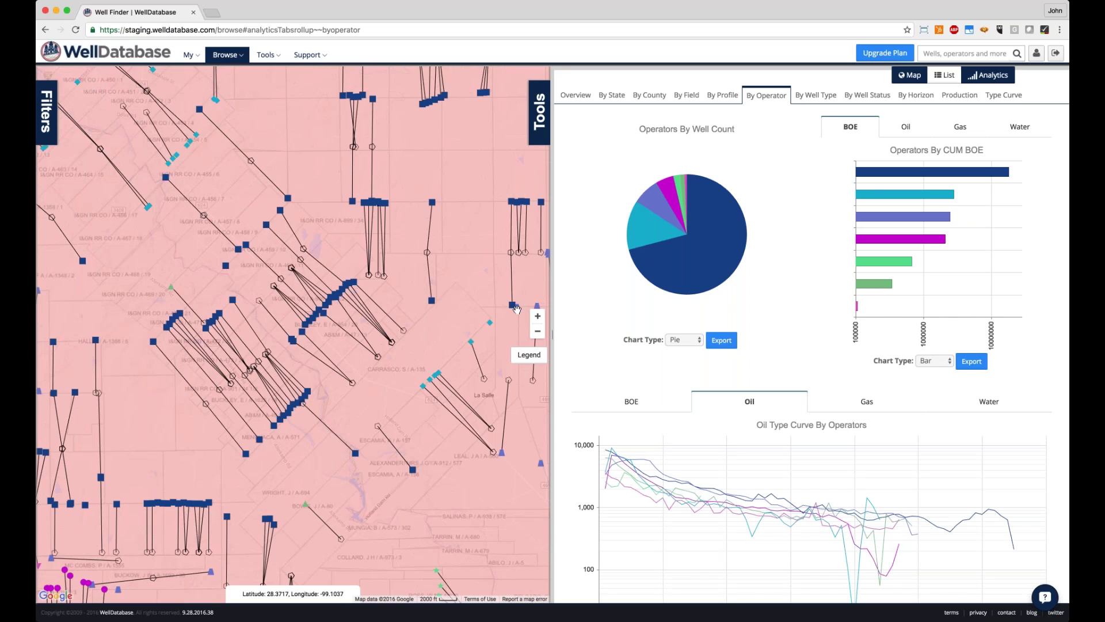
{"action": "left_click", "coordinate": [524, 355]}
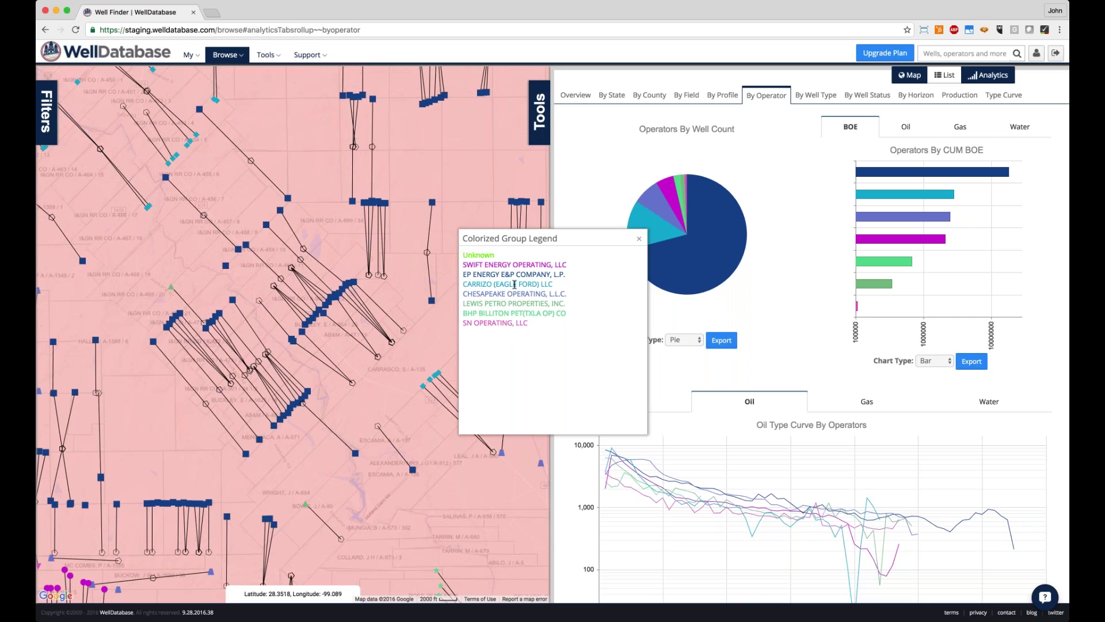
{"action": "left_click", "coordinate": [640, 238]}
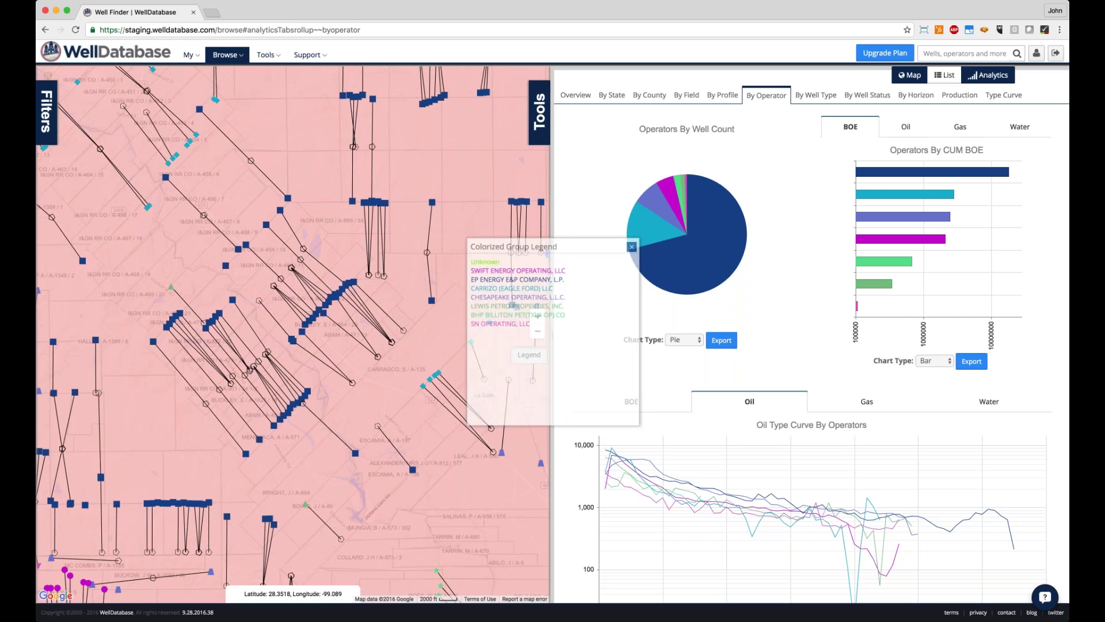
Step: Highlight the wells of EP Energy E&P and Carrizo (Eagle Ford) through the operators' well count chart
{"action": "mouse_move", "coordinate": [723, 232]}
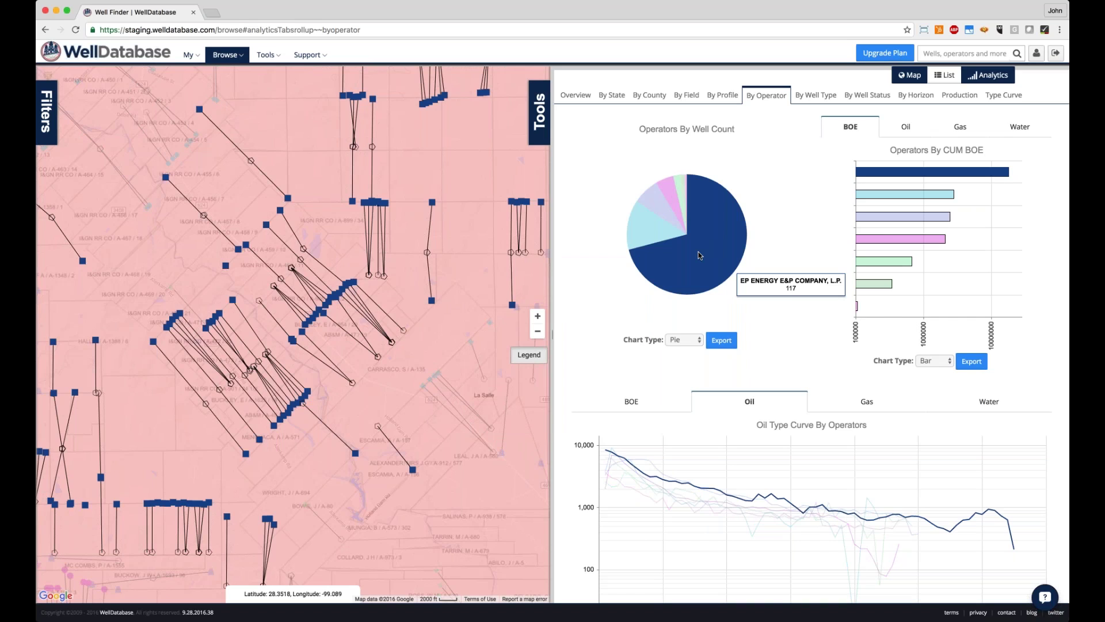
{"action": "mouse_move", "coordinate": [654, 232]}
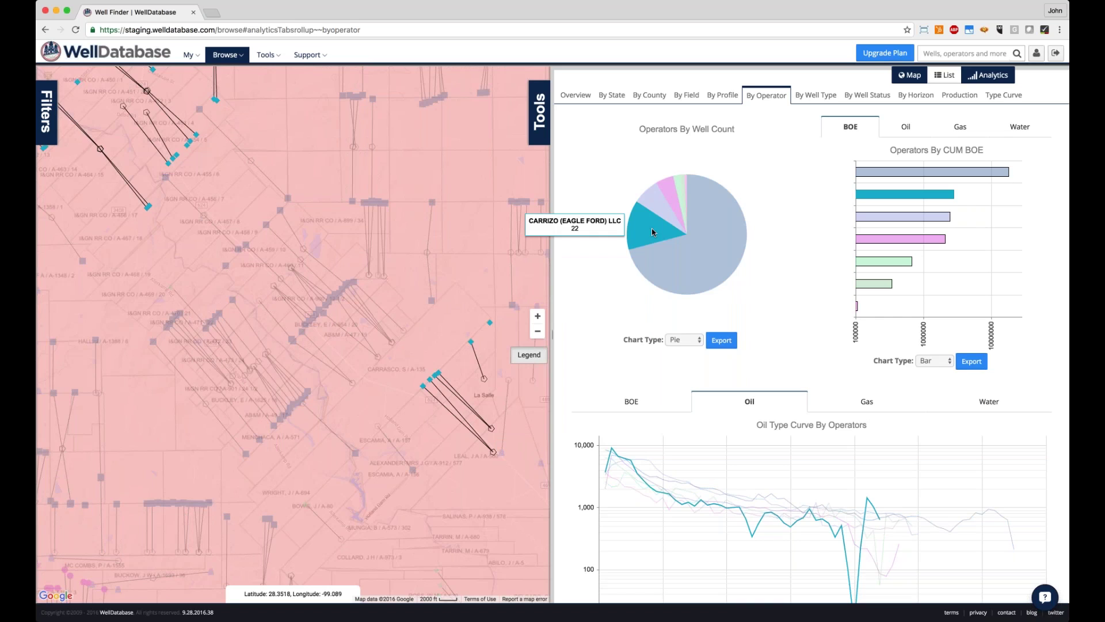
{"action": "mouse_move", "coordinate": [654, 207]}
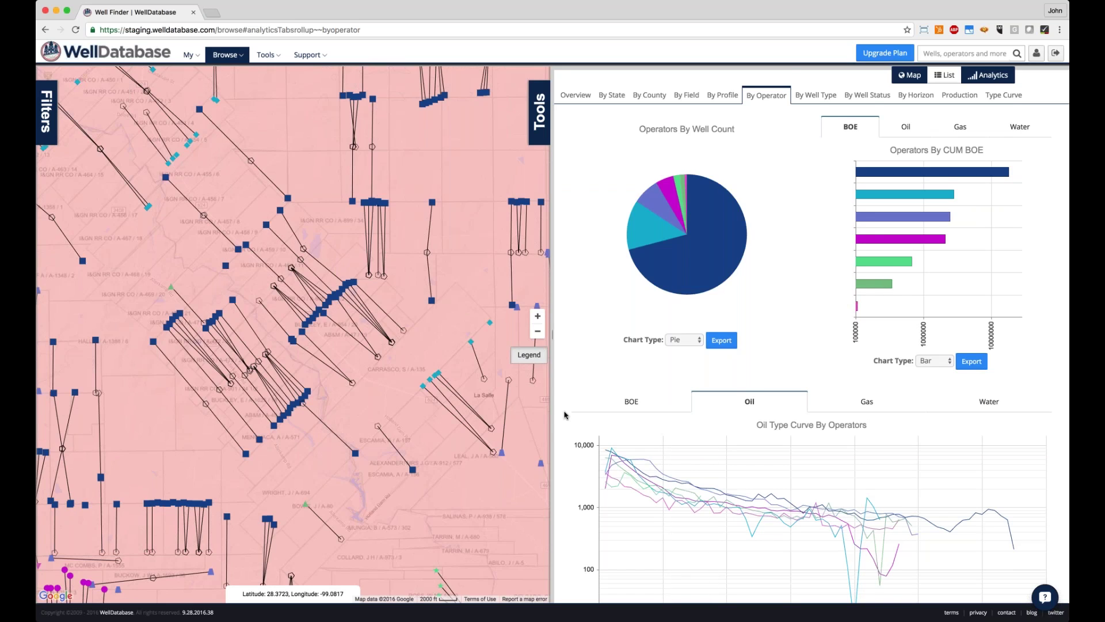
Step: Inspect EP Energy's first point on the oil type curve by operators and switch the chart to monthly production
{"action": "scroll", "coordinate": [564, 414], "scroll_direction": "down", "scroll_amount": 1}
{"action": "scroll", "coordinate": [564, 414], "scroll_direction": "down", "scroll_amount": 5}
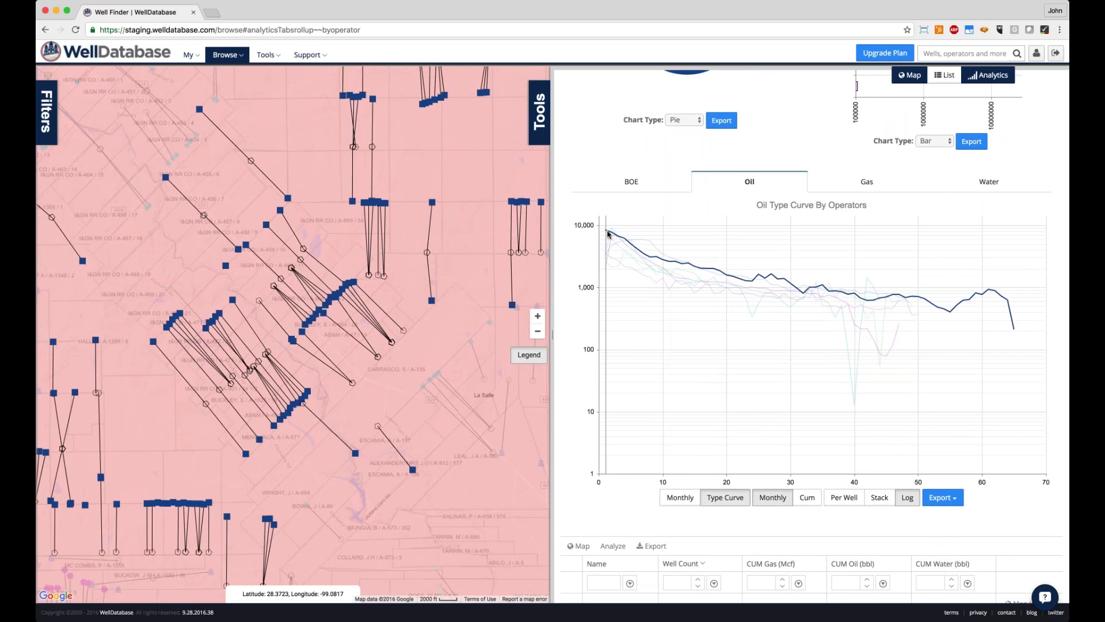
{"action": "mouse_move", "coordinate": [606, 232]}
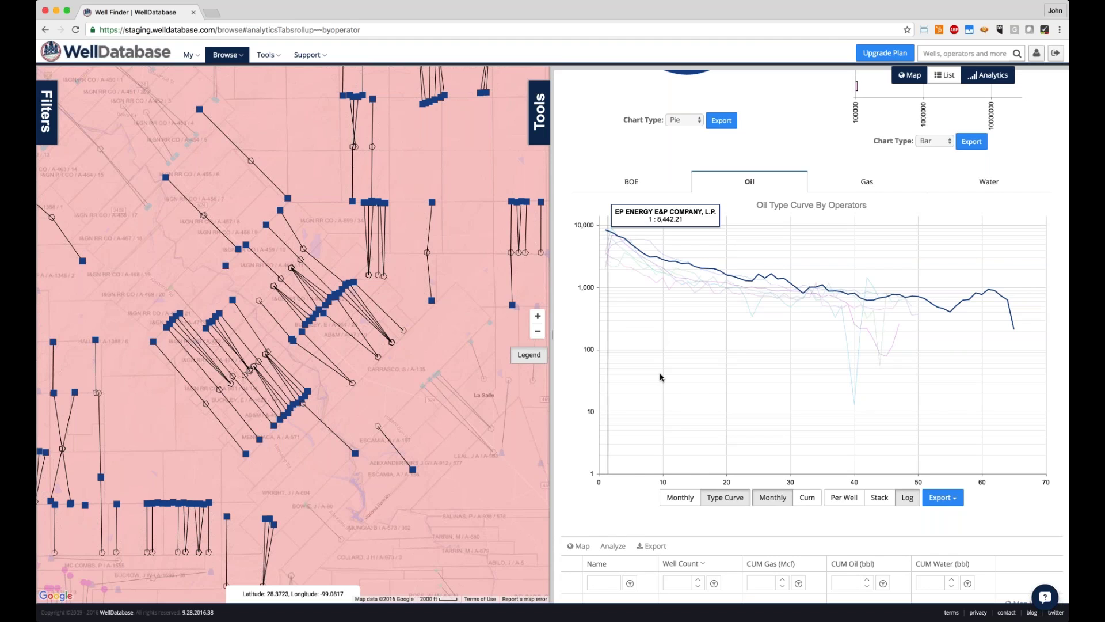
{"action": "left_click", "coordinate": [680, 498]}
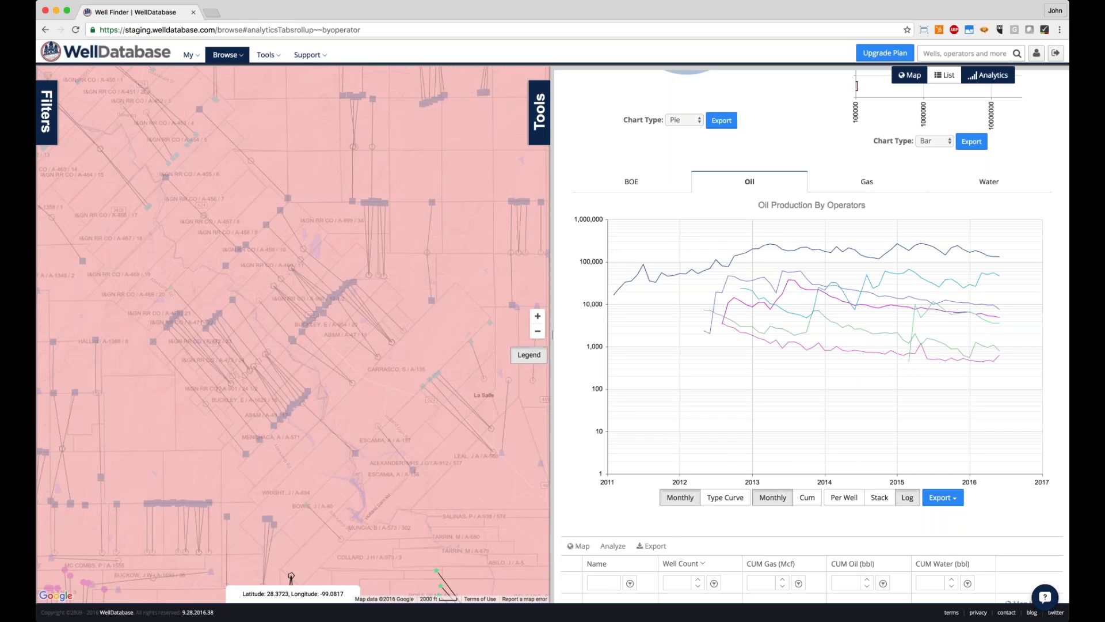
Step: Compare the operators' oil production in cumulative, per-well, stacked and non-logarithmic form, ending on the monthly stacked logarithmic chart
{"action": "left_click", "coordinate": [806, 497]}
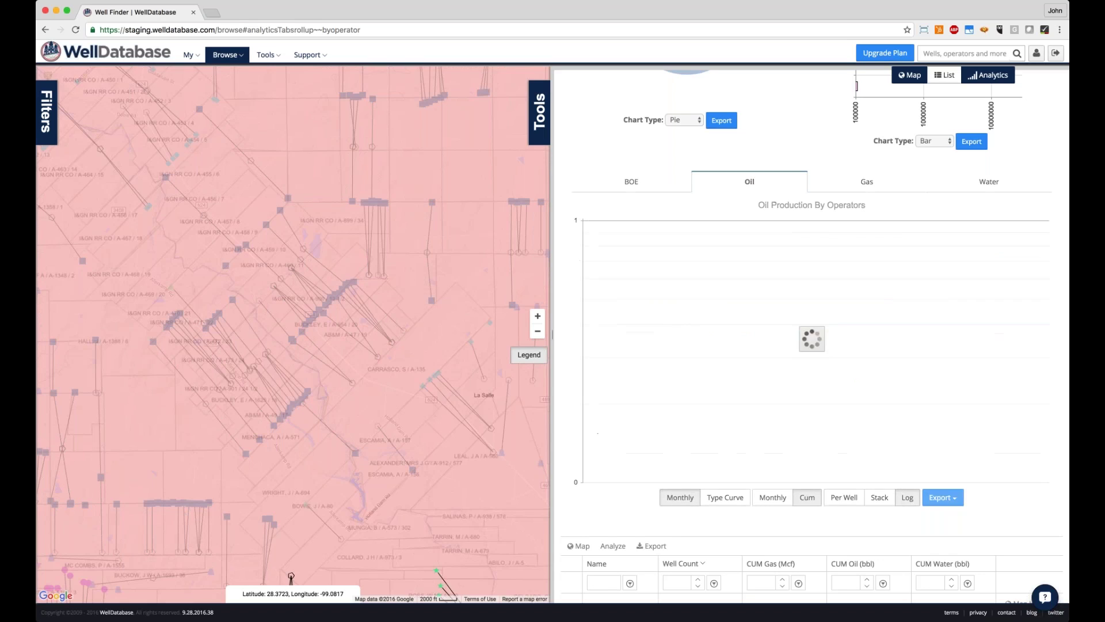
{"action": "left_click", "coordinate": [772, 497]}
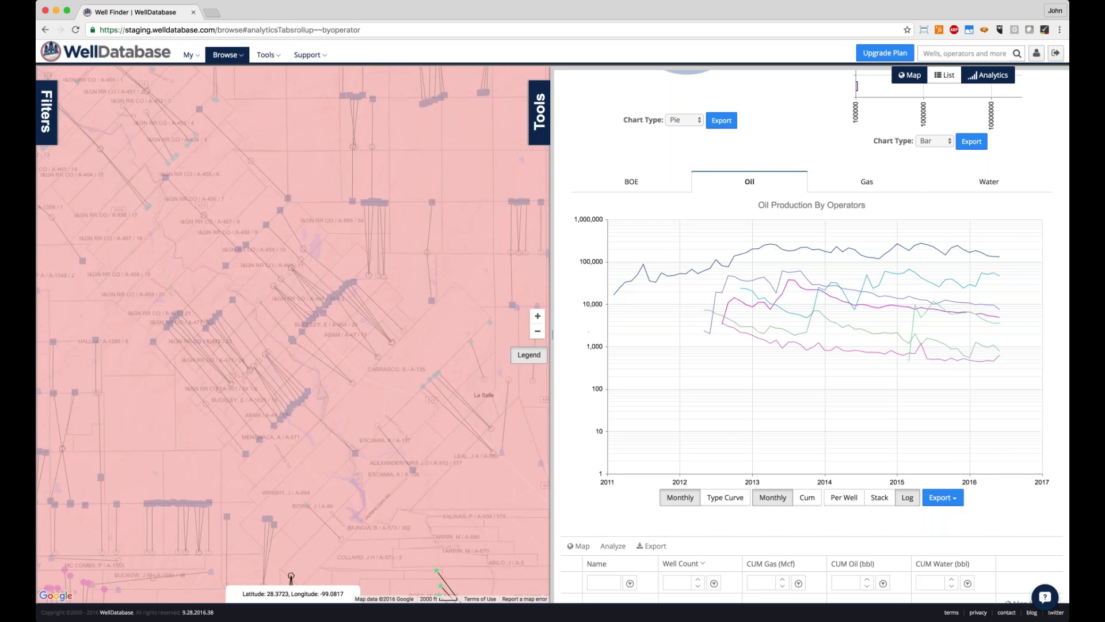
{"action": "left_click", "coordinate": [846, 499]}
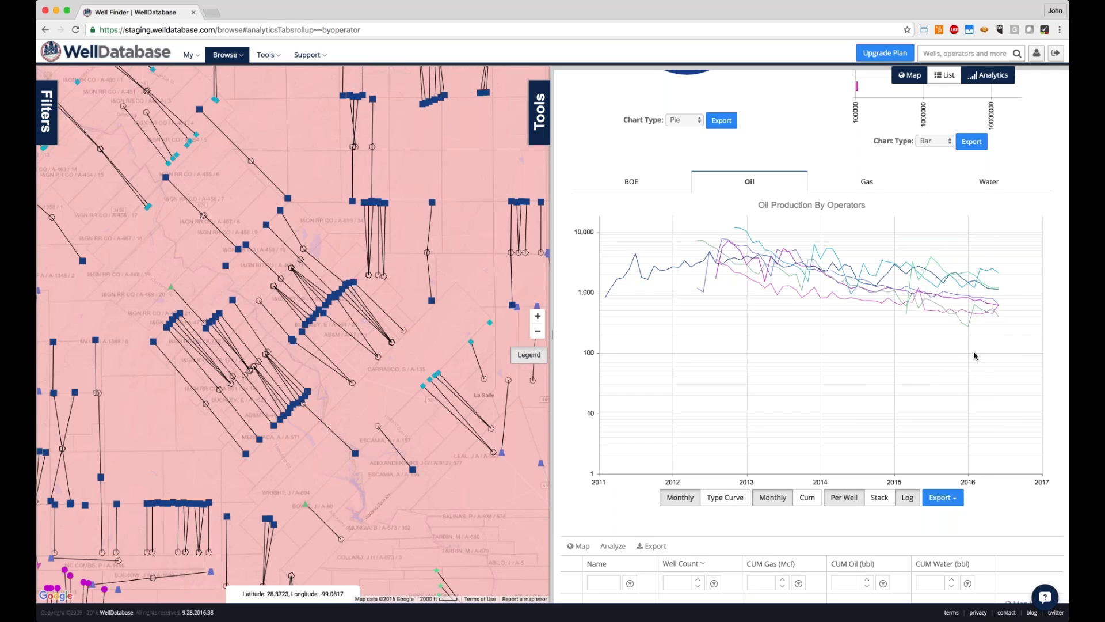
{"action": "left_click", "coordinate": [880, 498]}
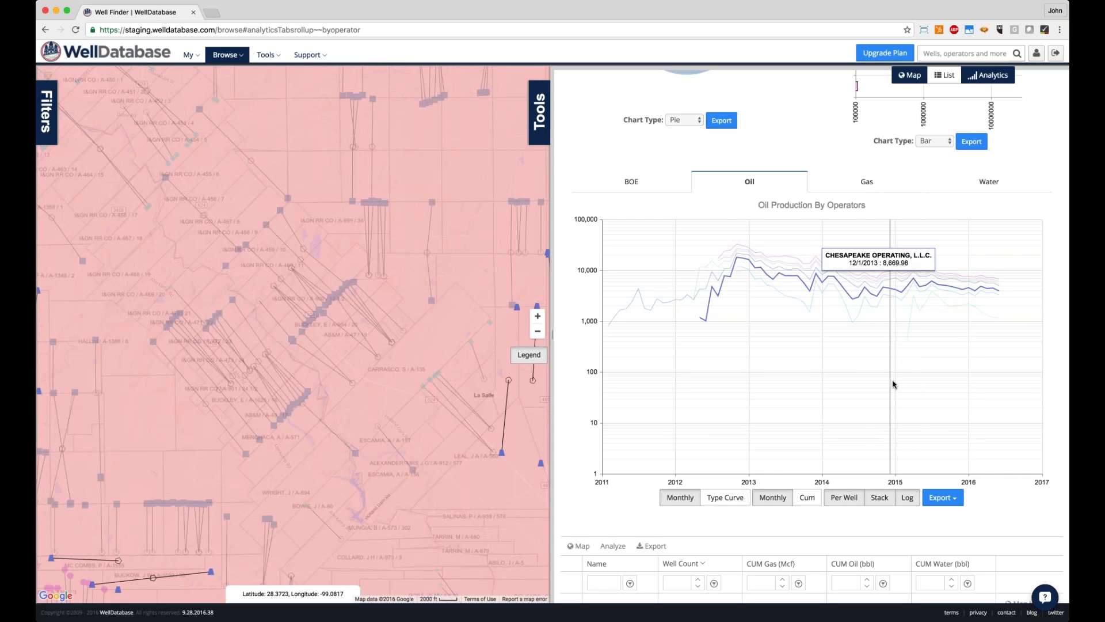
{"action": "left_click", "coordinate": [912, 504]}
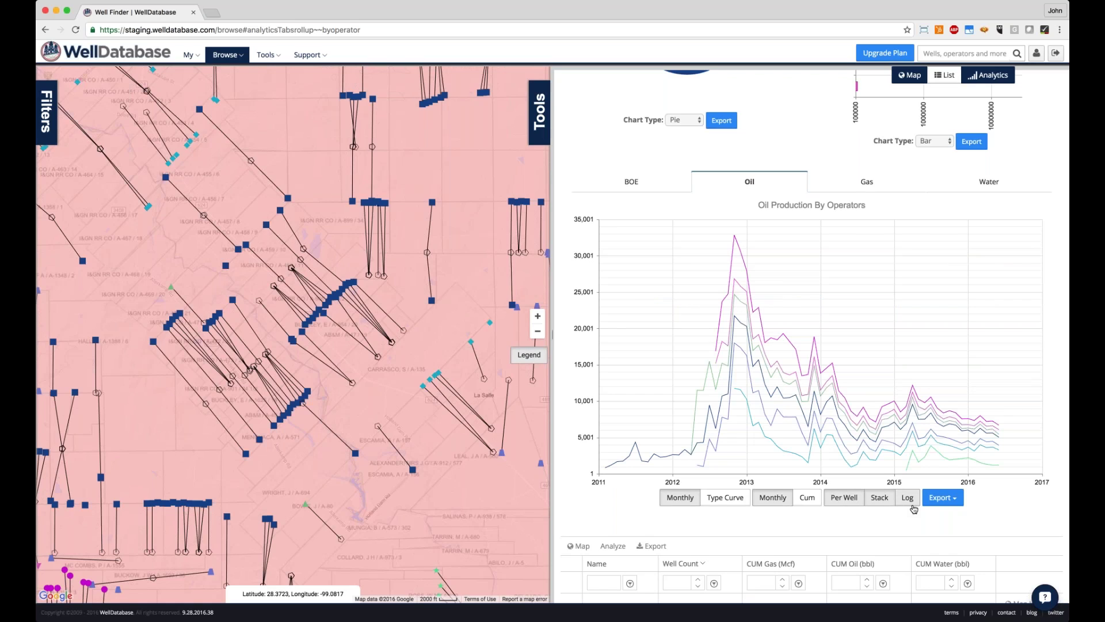
{"action": "left_click", "coordinate": [909, 503]}
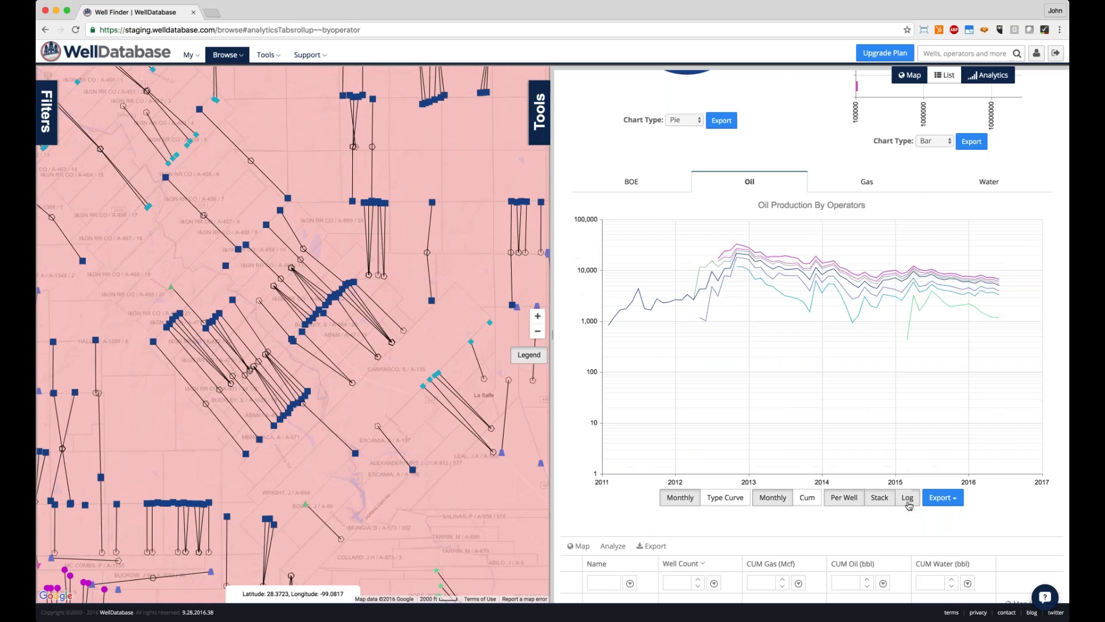
{"action": "left_click", "coordinate": [855, 501]}
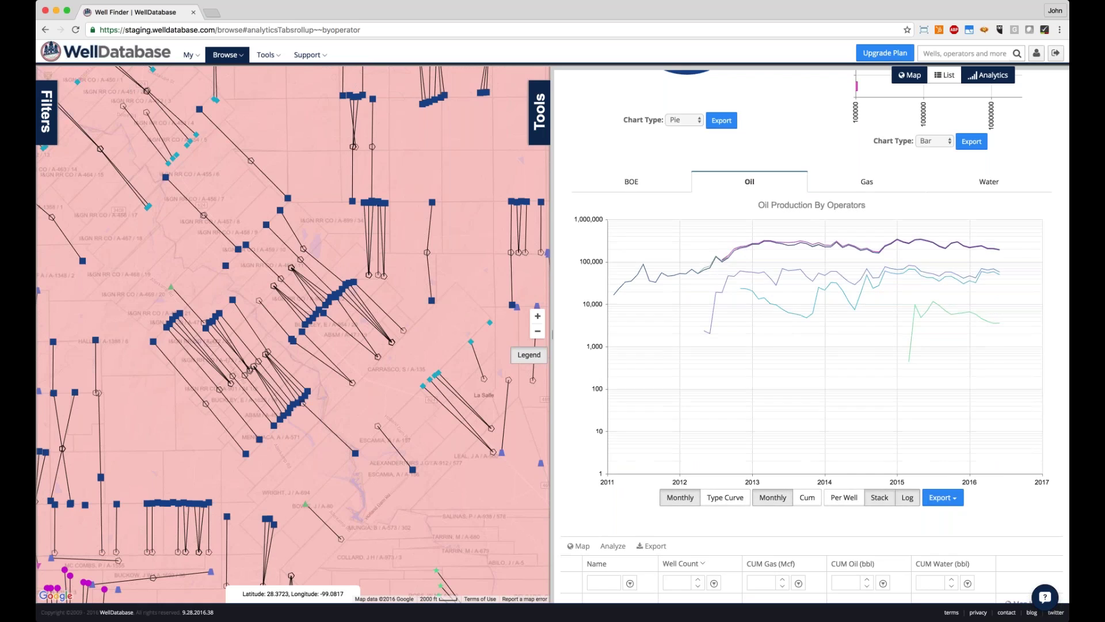
Step: Switch the operators' oil chart to the type curve and look at its export options
{"action": "left_click", "coordinate": [735, 499]}
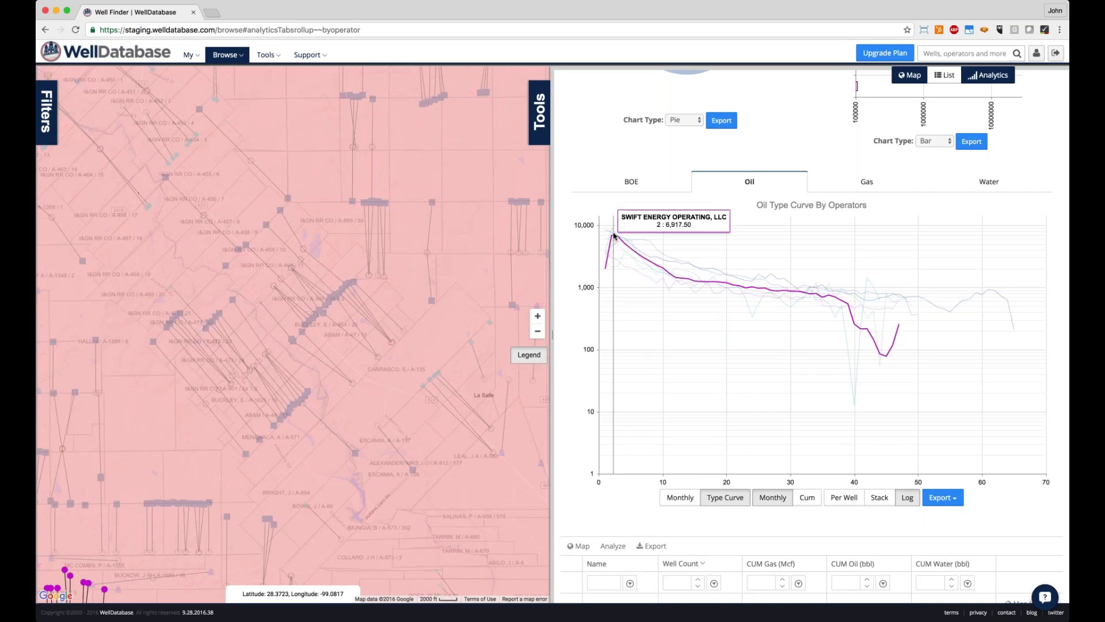
{"action": "scroll", "coordinate": [583, 374], "scroll_direction": "down", "scroll_amount": 5}
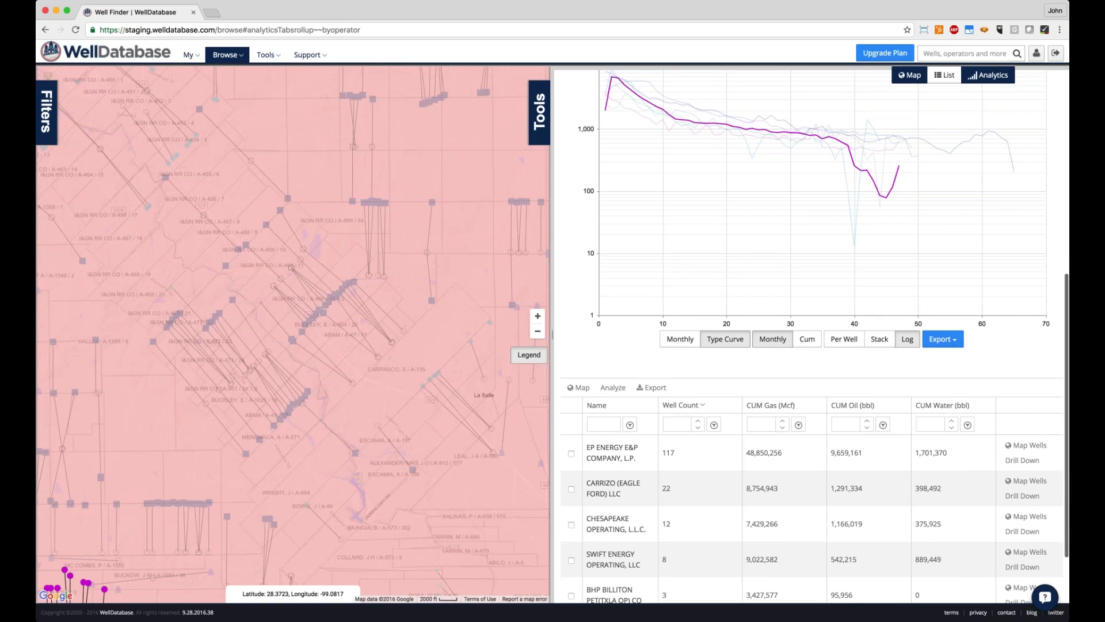
{"action": "left_click", "coordinate": [959, 342]}
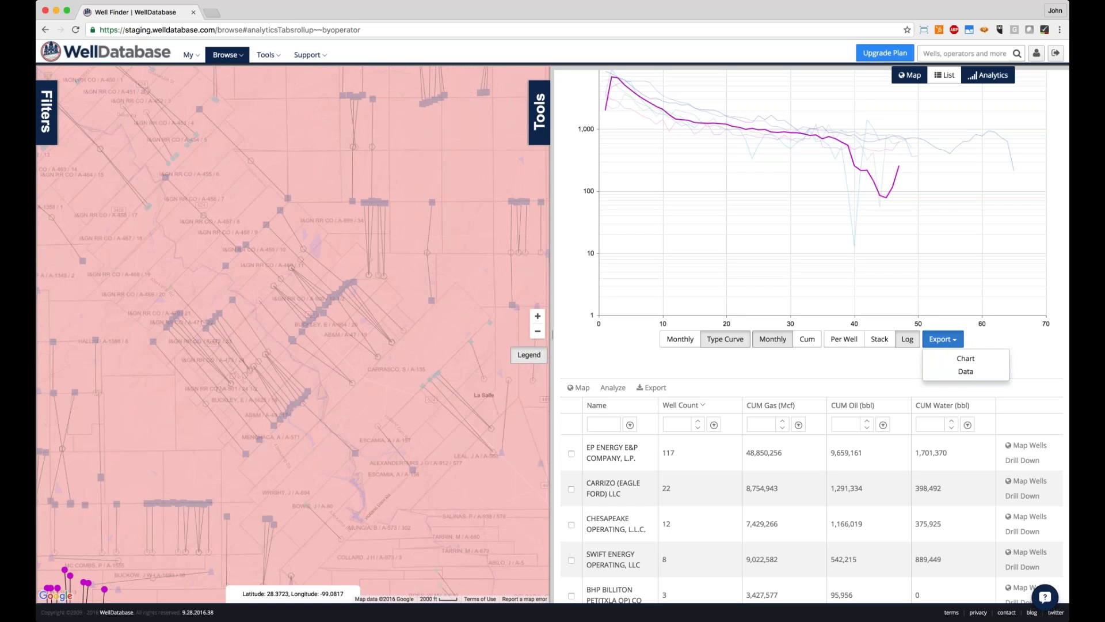
{"action": "left_click", "coordinate": [961, 342]}
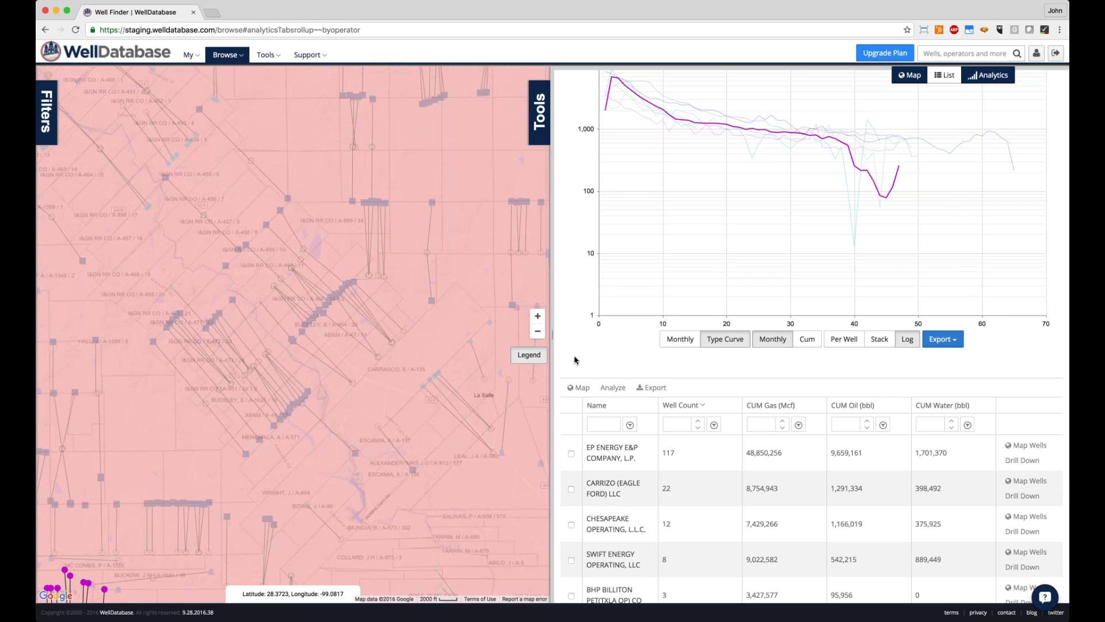
Step: Select EP Energy, Carrizo, Chesapeake, Swift Energy and BHP Billiton in the operator table, map only their wells, and hide the filters
{"action": "scroll", "coordinate": [574, 360], "scroll_direction": "down", "scroll_amount": 3}
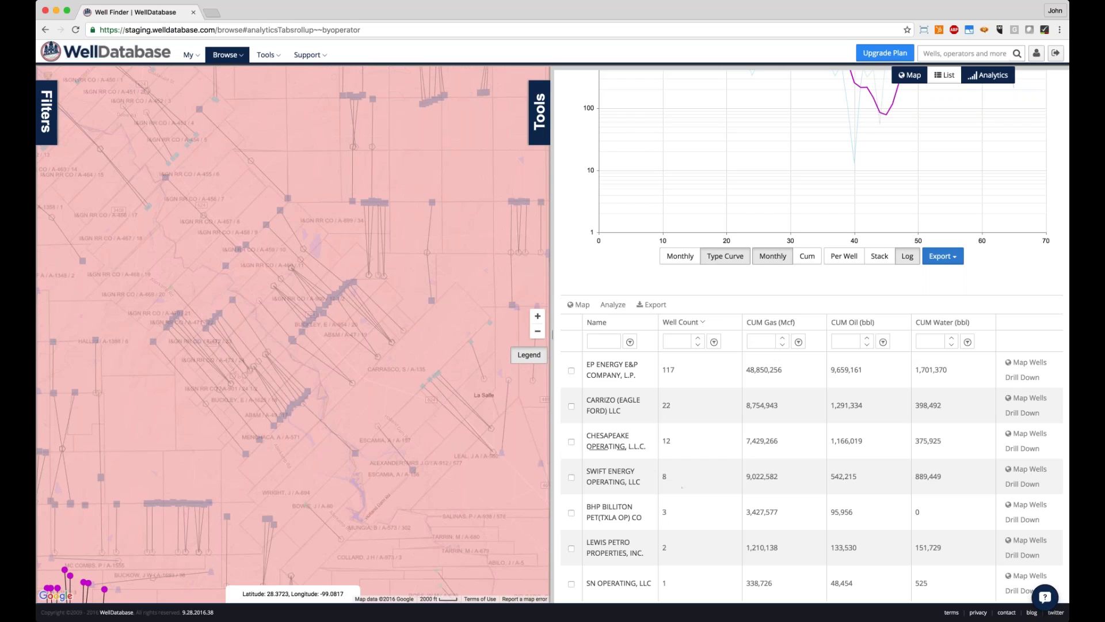
{"action": "left_click", "coordinate": [572, 370]}
{"action": "left_click", "coordinate": [572, 406]}
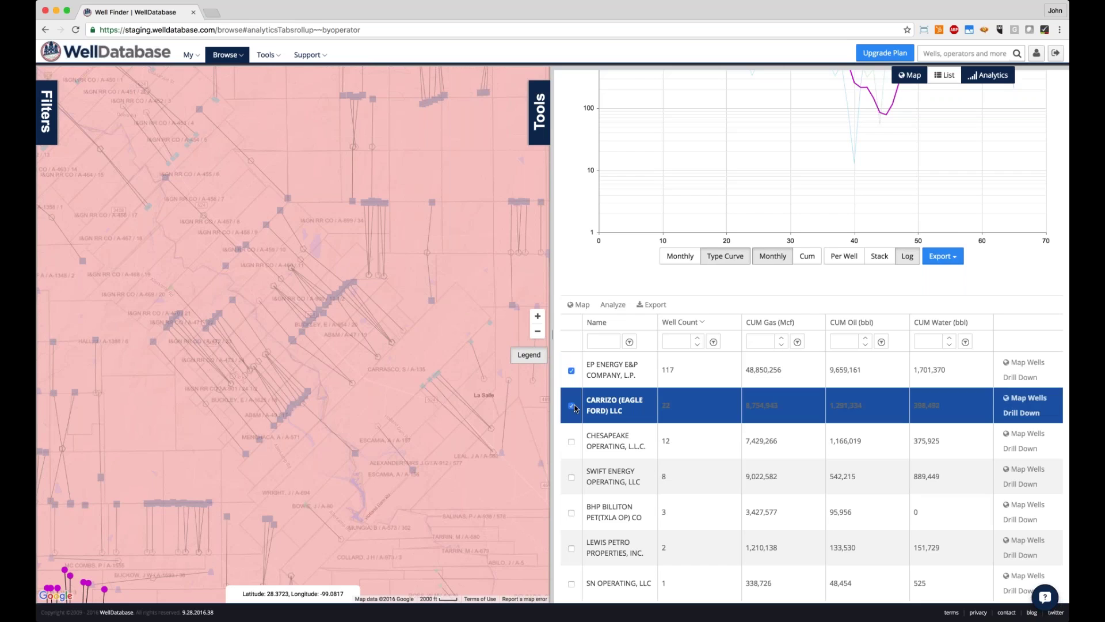
{"action": "left_click", "coordinate": [572, 442]}
{"action": "left_click", "coordinate": [572, 477]}
{"action": "left_click", "coordinate": [572, 513]}
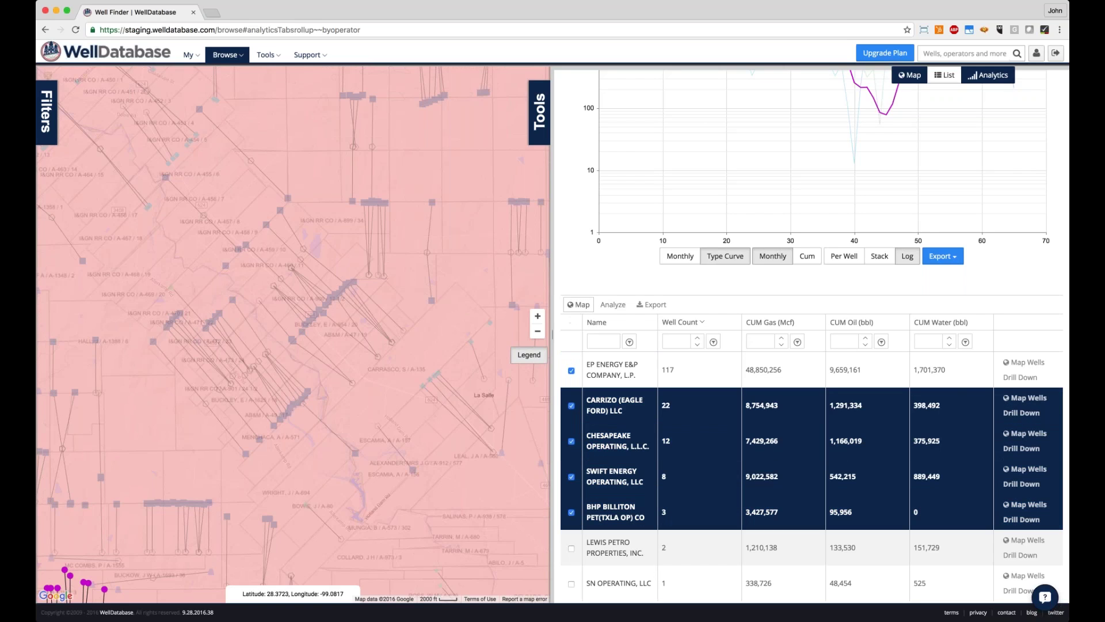
{"action": "left_click", "coordinate": [579, 304]}
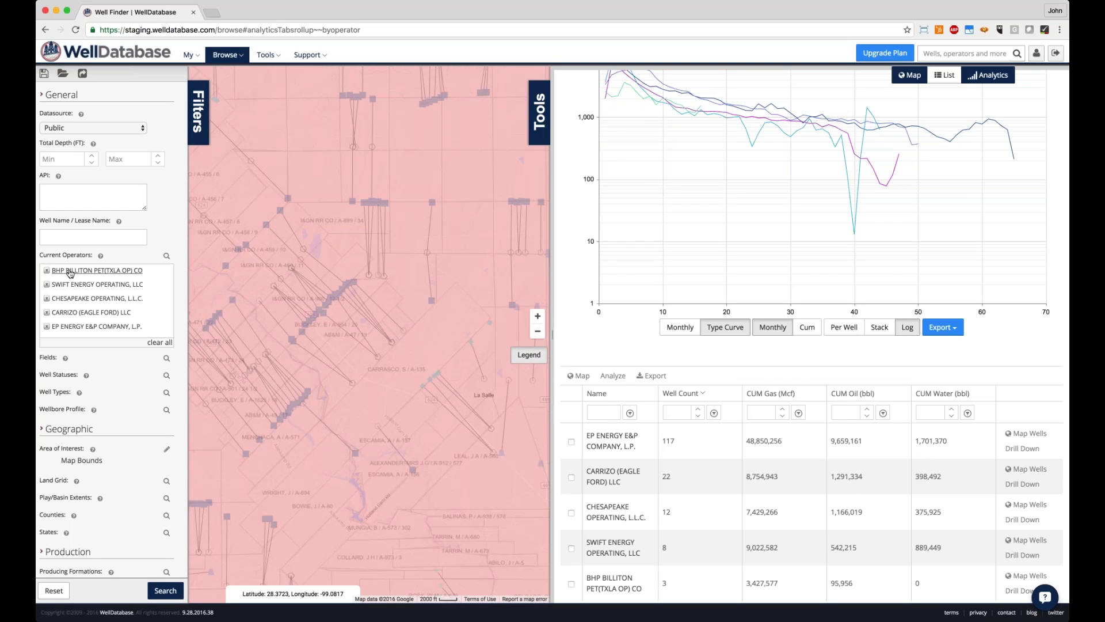
{"action": "left_click", "coordinate": [198, 128]}
Step: Widen the mapped area by two zoom levels and compare the operators' well counts and oil type curves for that area
{"action": "scroll", "coordinate": [744, 145], "scroll_direction": "up", "scroll_amount": 6}
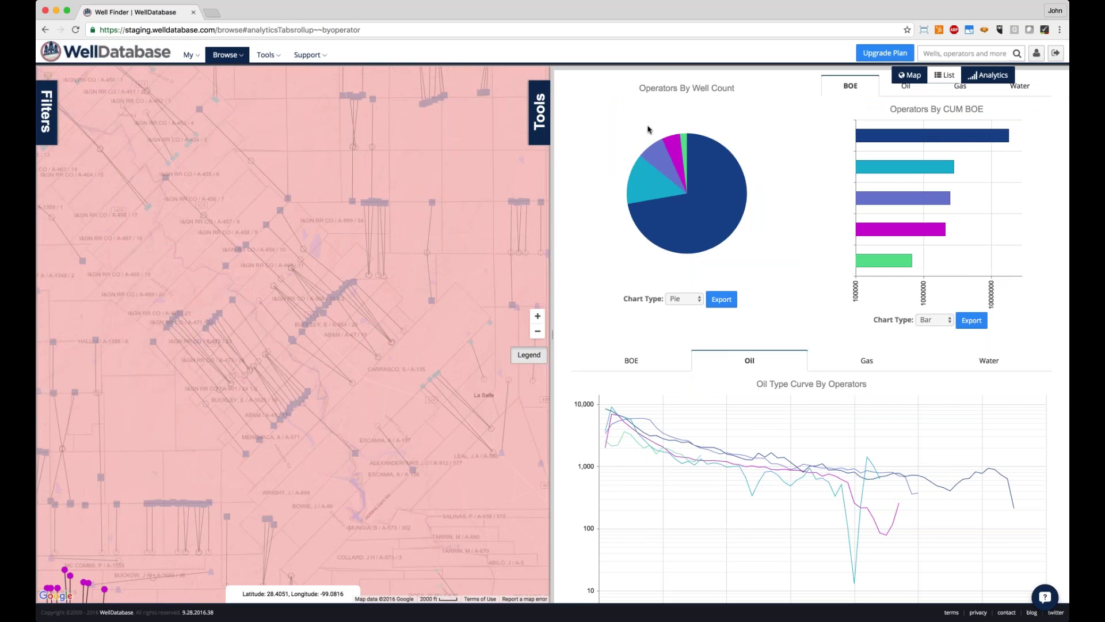
{"action": "left_click", "coordinate": [539, 333]}
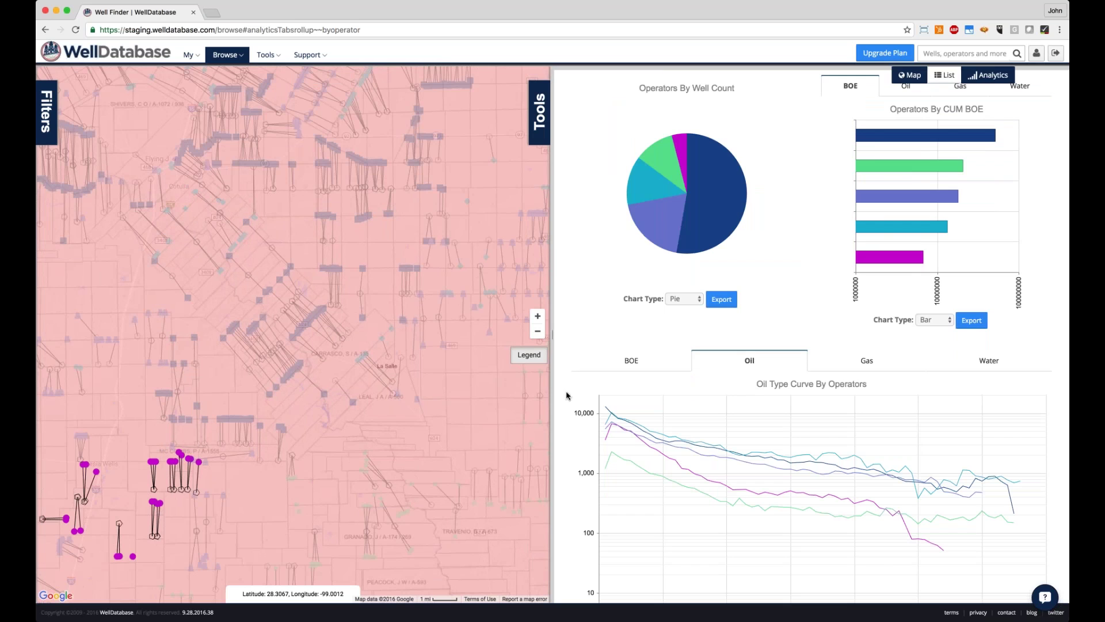
{"action": "left_click", "coordinate": [538, 331]}
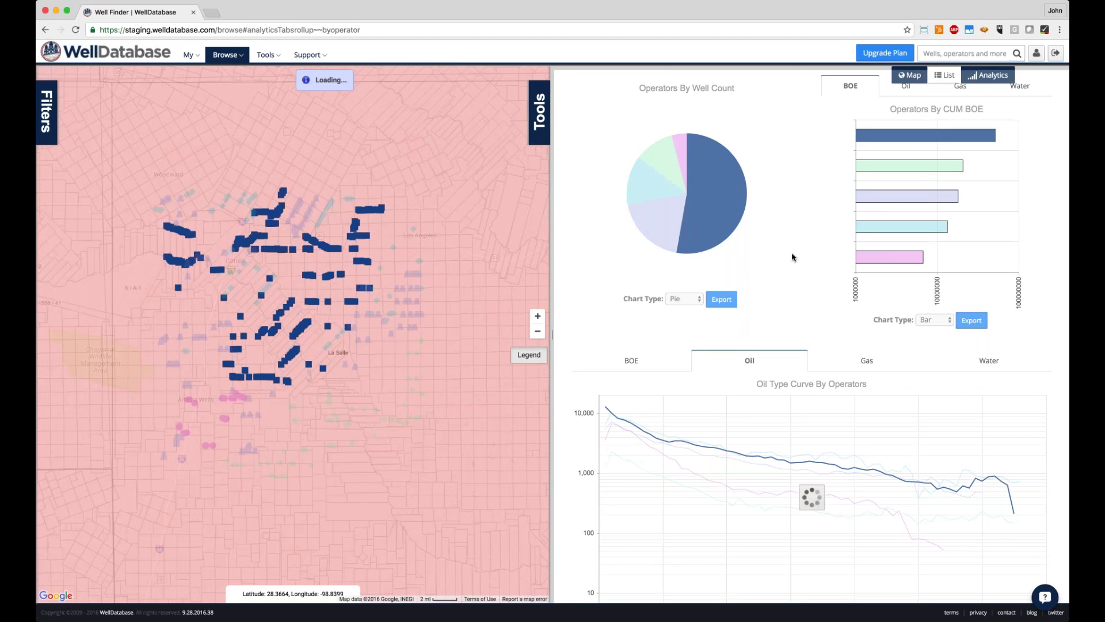
{"action": "mouse_move", "coordinate": [730, 195]}
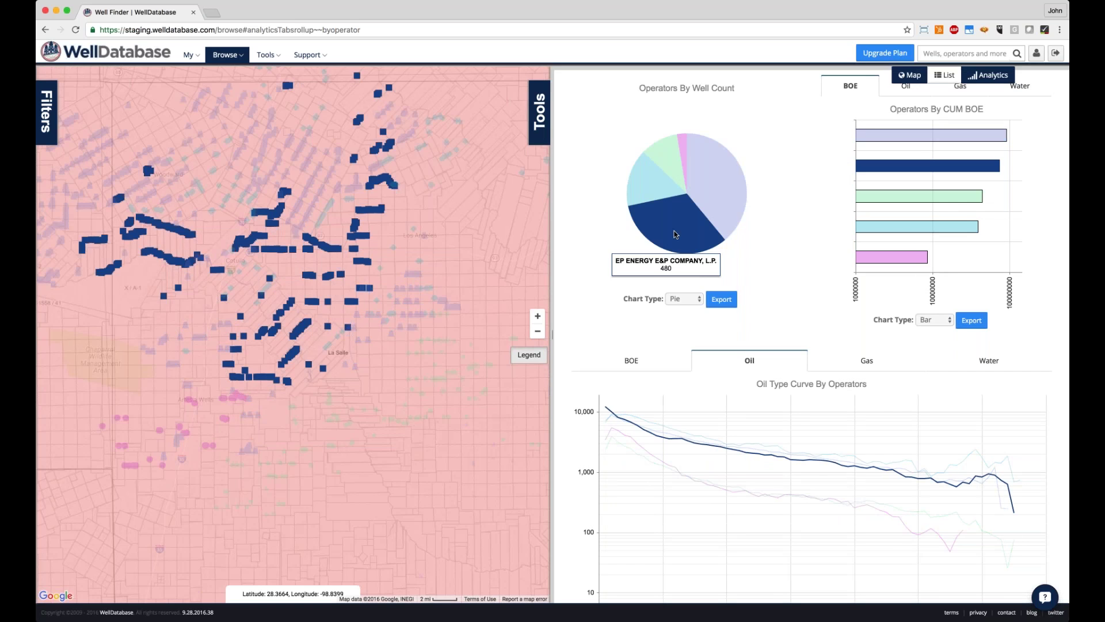
{"action": "mouse_move", "coordinate": [653, 179]}
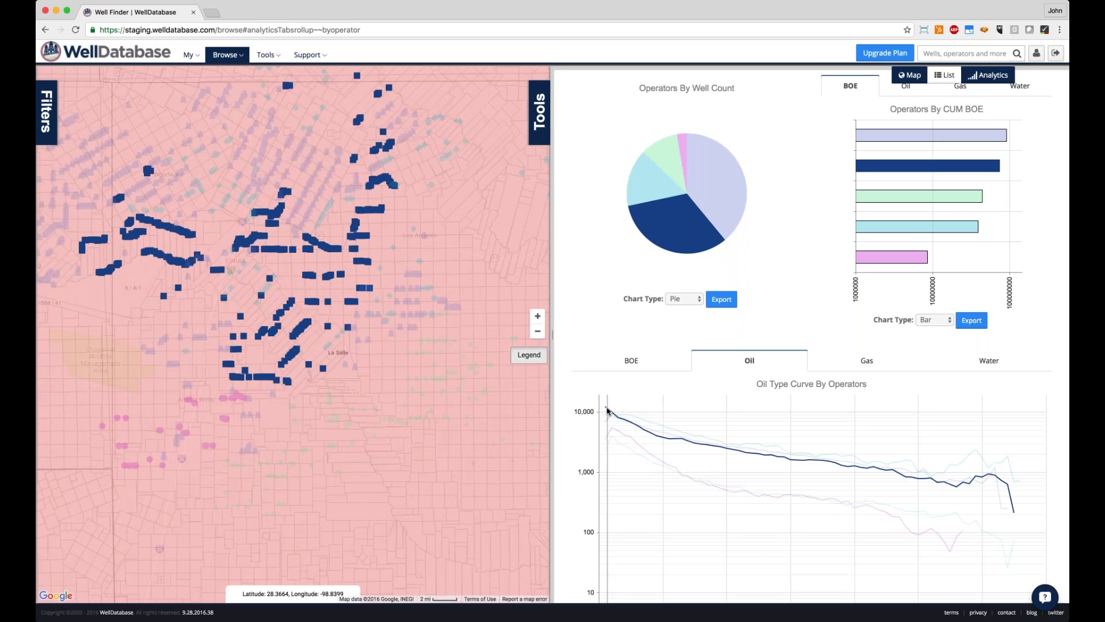
{"action": "mouse_move", "coordinate": [638, 421]}
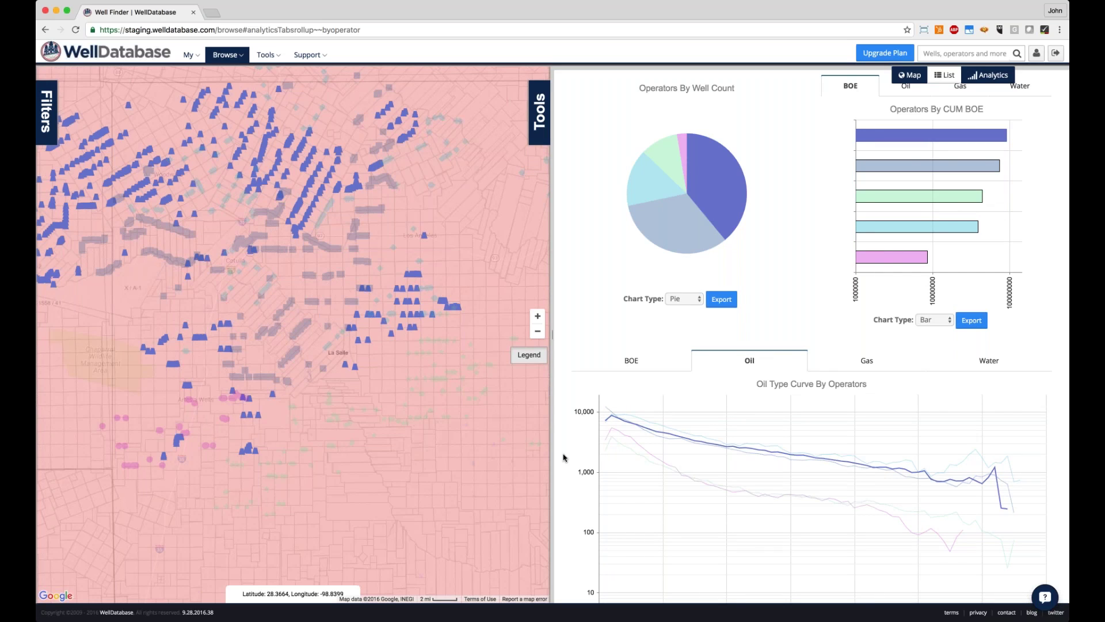
{"action": "scroll", "coordinate": [563, 457], "scroll_direction": "down", "scroll_amount": 5}
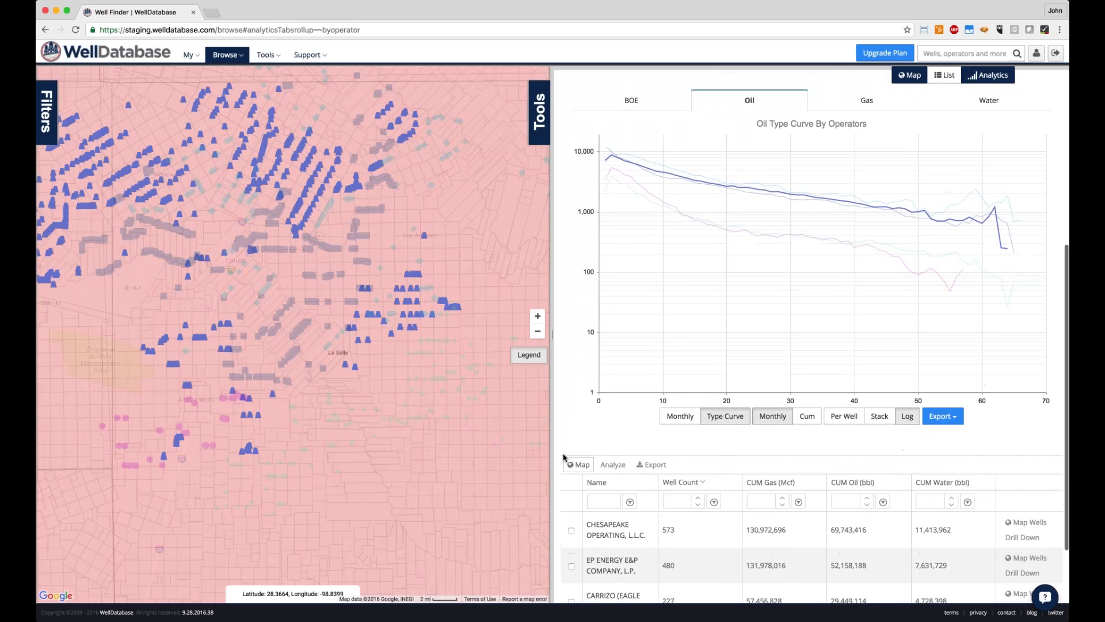
{"action": "scroll", "coordinate": [563, 458], "scroll_direction": "up", "scroll_amount": 6}
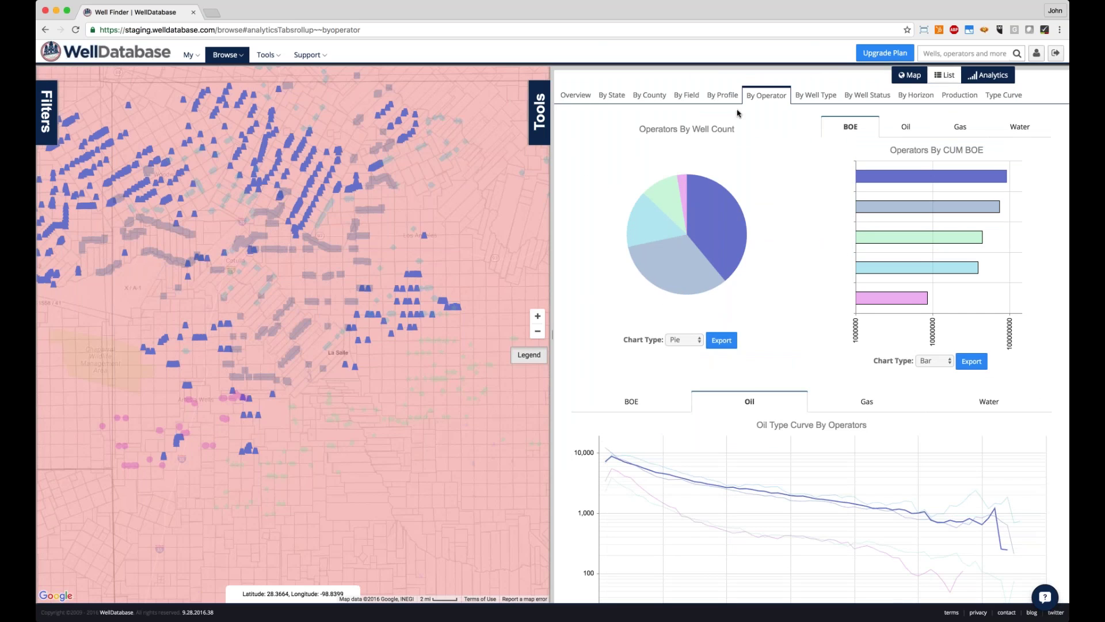
Step: Color the well groups by Field and show the analytics by field beside the map
{"action": "left_click", "coordinate": [540, 112]}
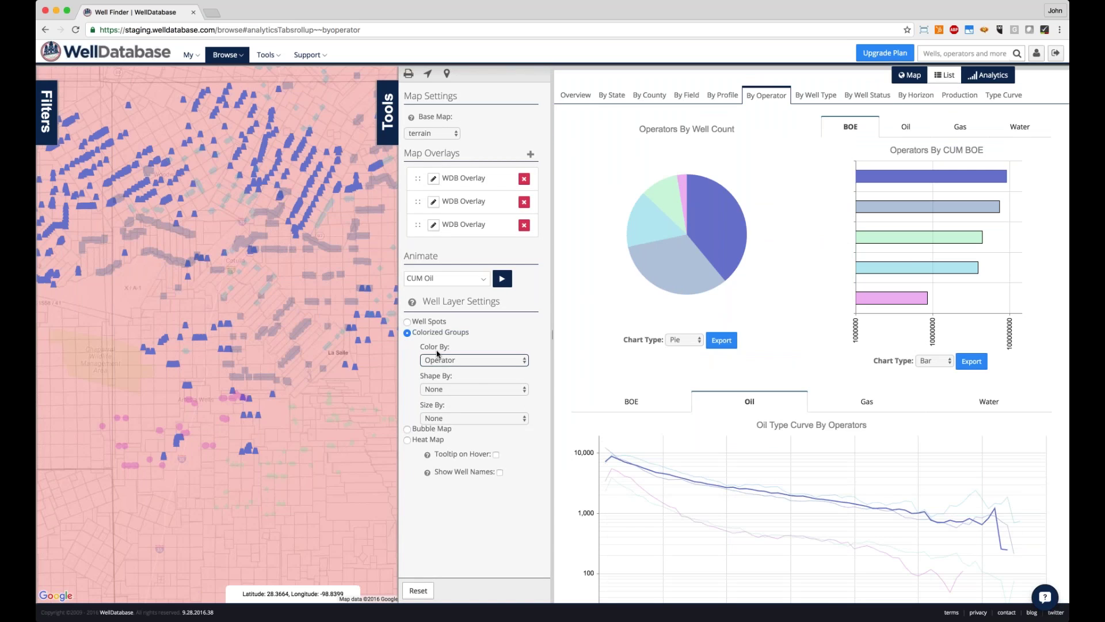
{"action": "left_click", "coordinate": [474, 359]}
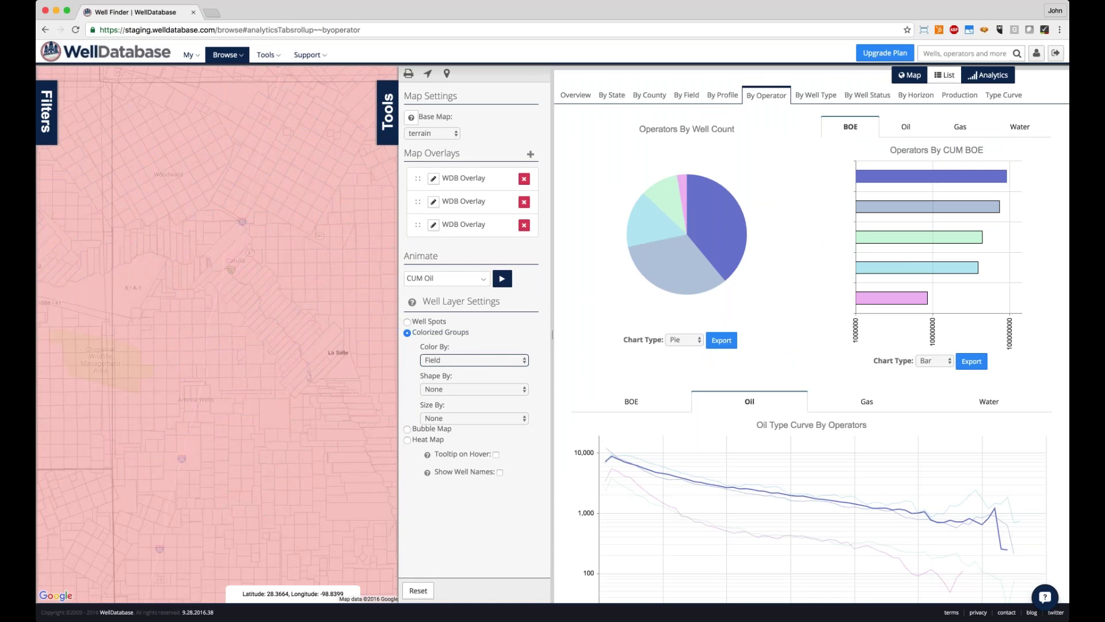
{"action": "left_click", "coordinate": [460, 372]}
{"action": "left_click", "coordinate": [413, 112]}
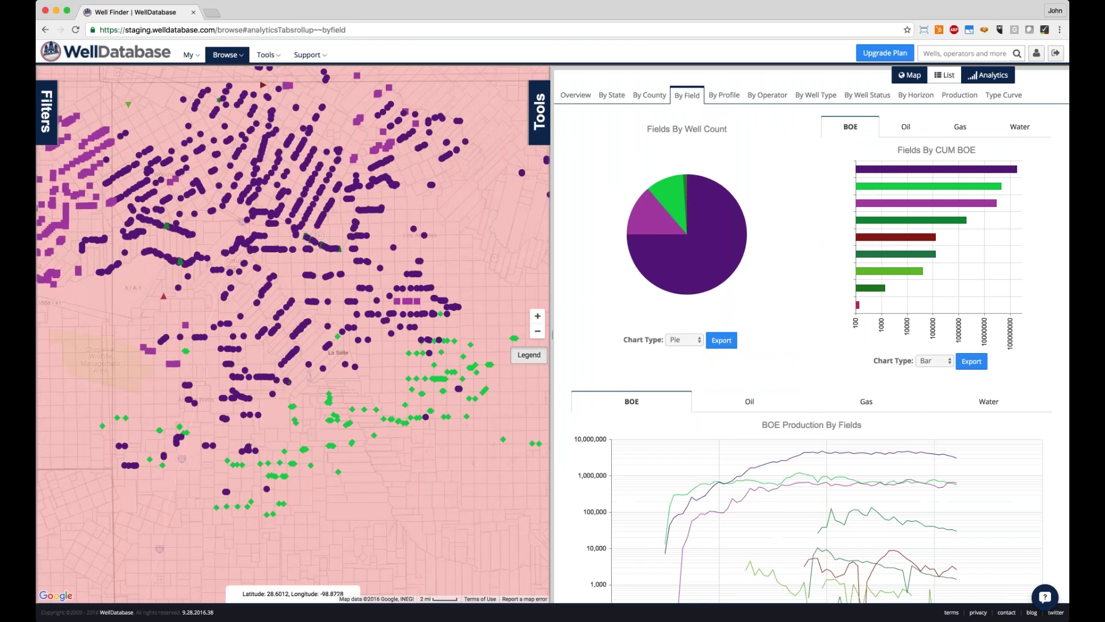
Step: Highlight the wells of Eagleville (Eagle Ford-1) and Briscoe Ranch (Eagleford) through the fields' well count chart
{"action": "mouse_move", "coordinate": [722, 251]}
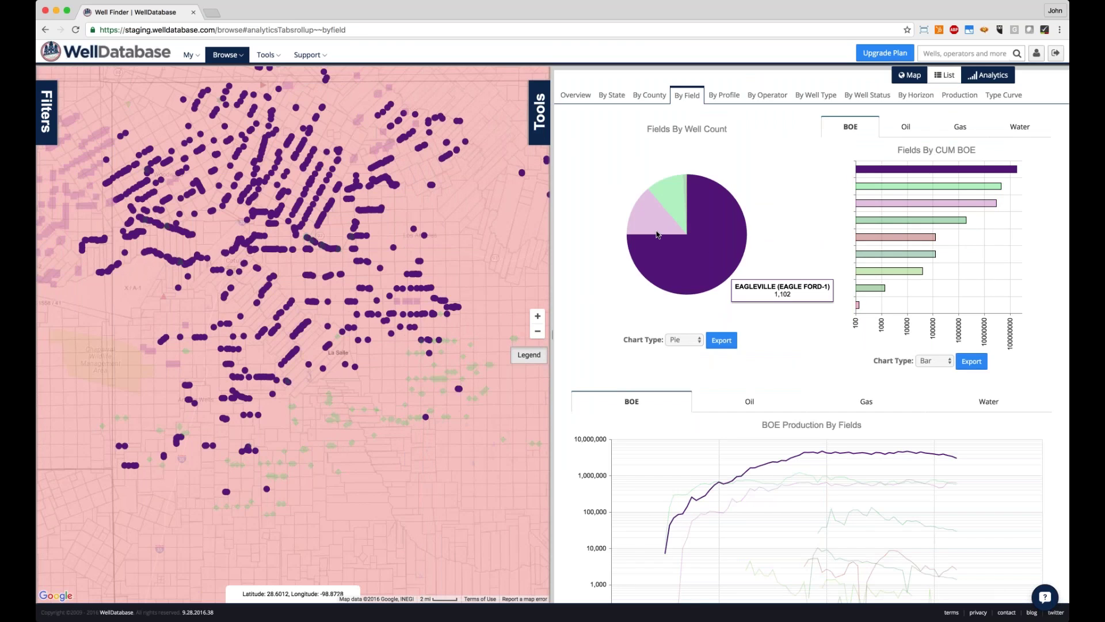
{"action": "scroll", "coordinate": [590, 298], "scroll_direction": "down", "scroll_amount": 2}
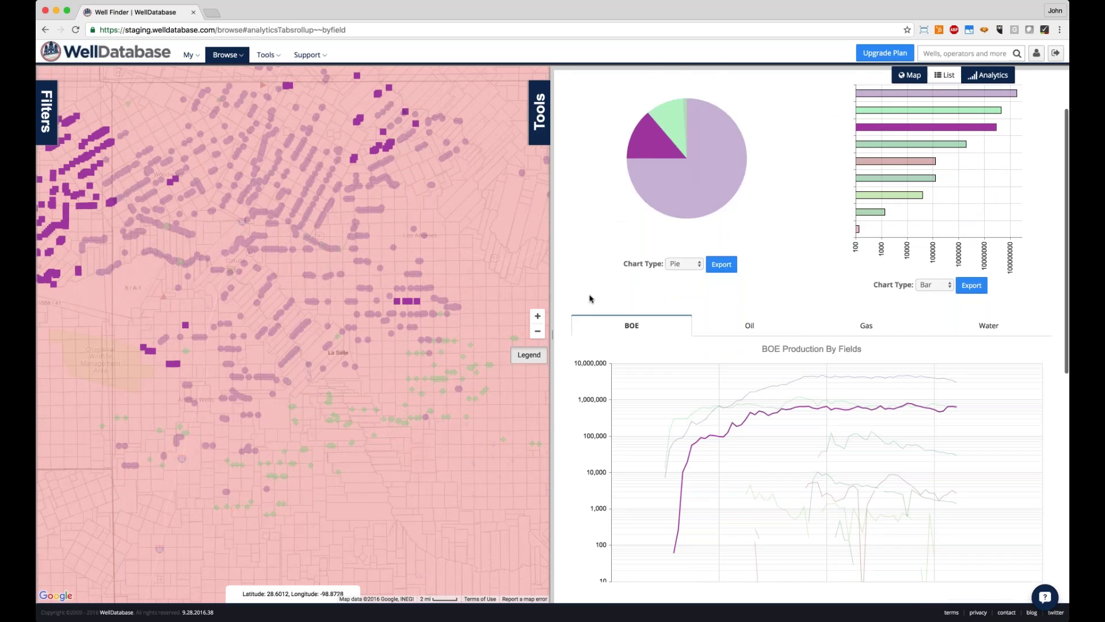
{"action": "scroll", "coordinate": [590, 298], "scroll_direction": "down", "scroll_amount": 4}
Step: Plot the fields' BOE as a type curve, inspecting the Eagleville curve and comparing with the oil production chart
{"action": "left_click", "coordinate": [725, 486]}
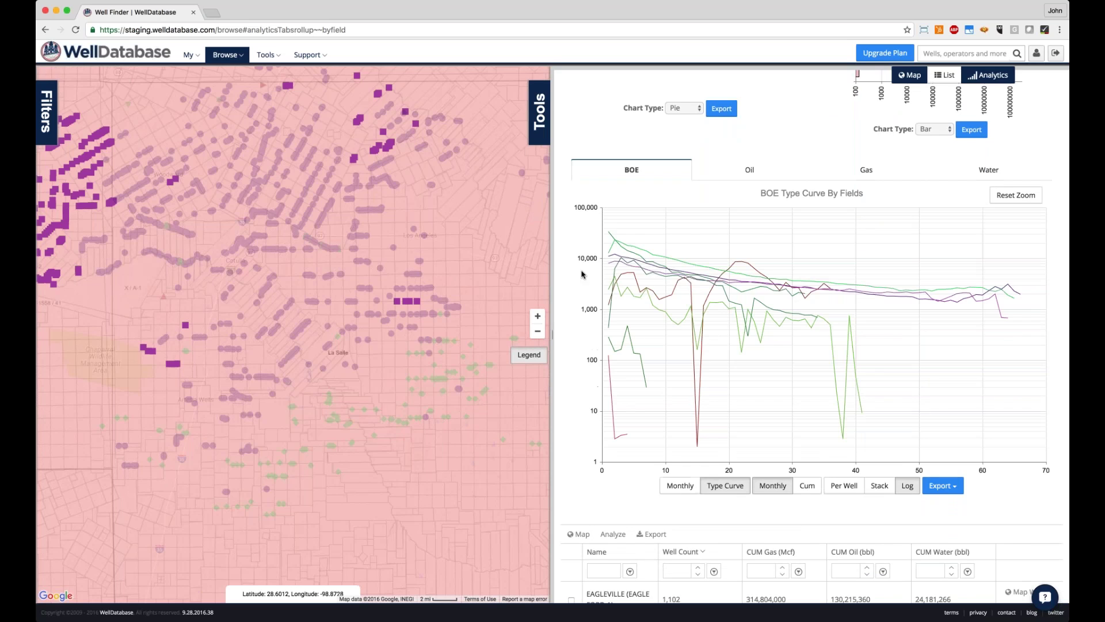
{"action": "mouse_move", "coordinate": [634, 250]}
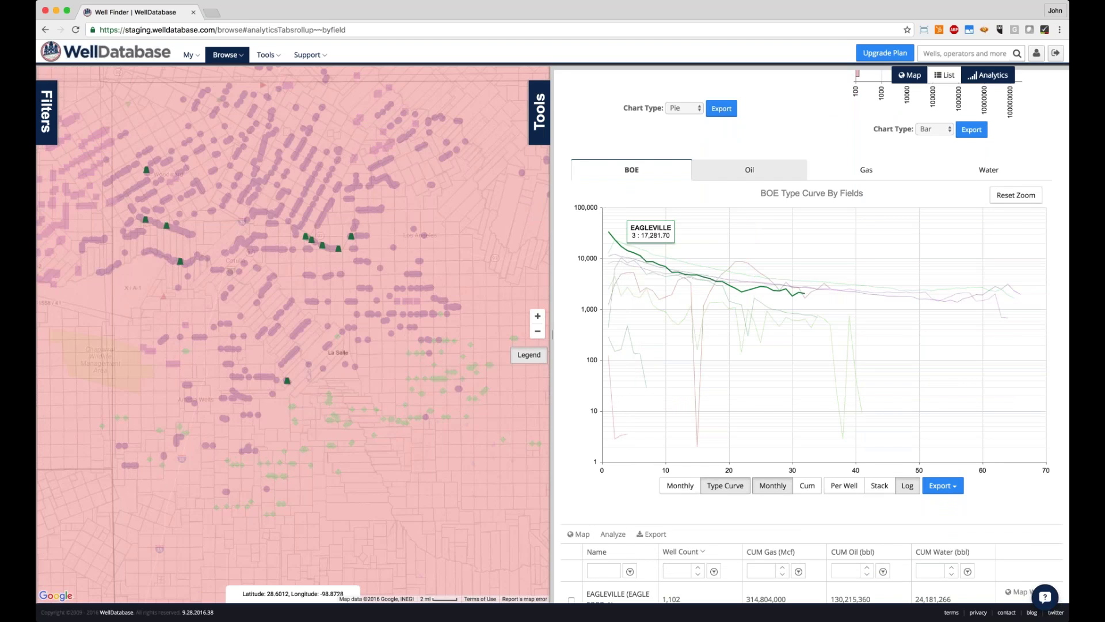
{"action": "left_click", "coordinate": [748, 170]}
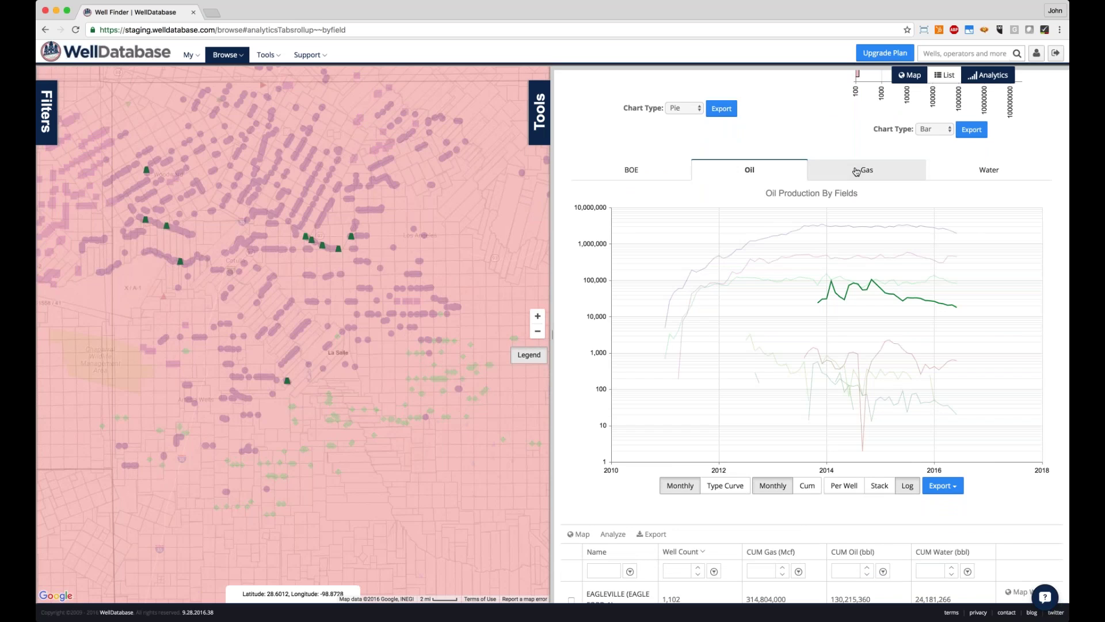
{"action": "left_click", "coordinate": [661, 172]}
Step: Map only the wells of the Eagleville (Eagle Ford-1) field from the fields table and show the search filters
{"action": "scroll", "coordinate": [561, 429], "scroll_direction": "down", "scroll_amount": 5}
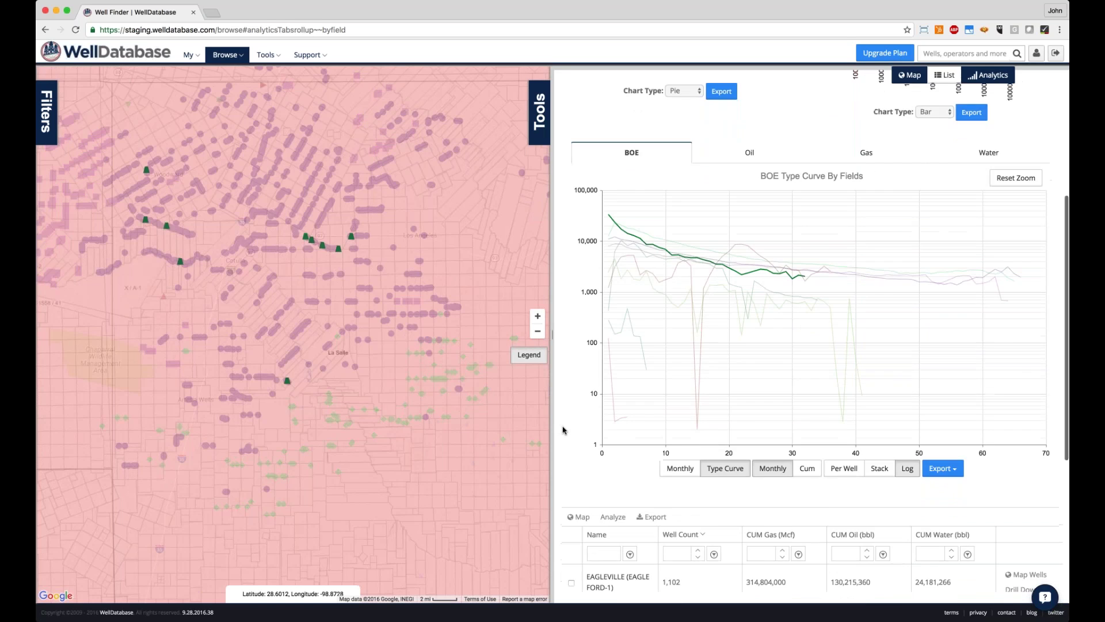
{"action": "left_click", "coordinate": [571, 338]}
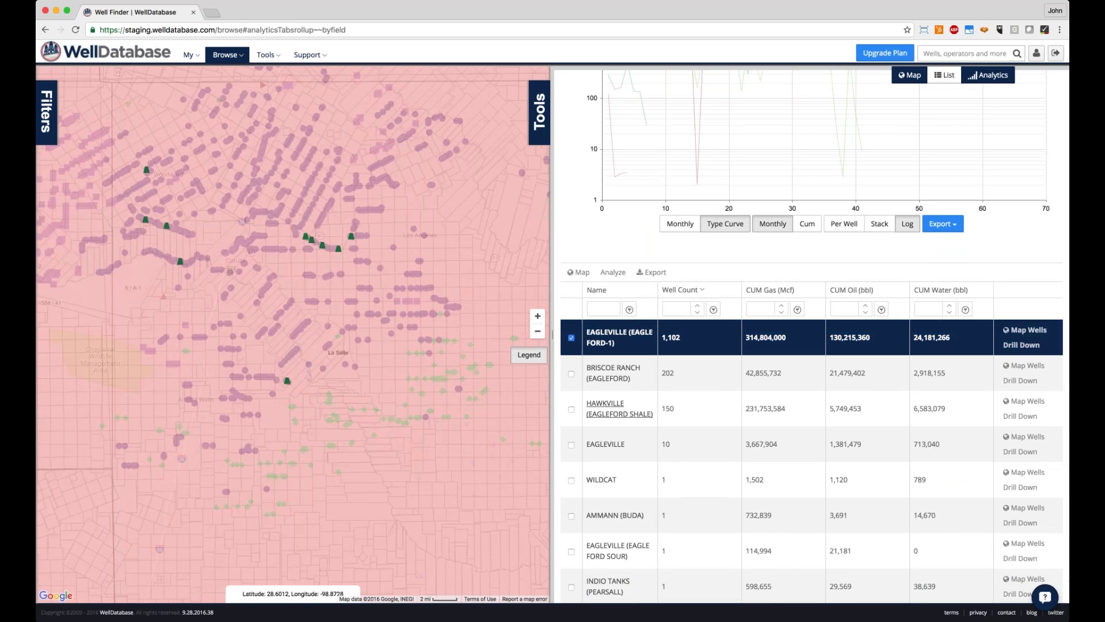
{"action": "left_click", "coordinate": [579, 274]}
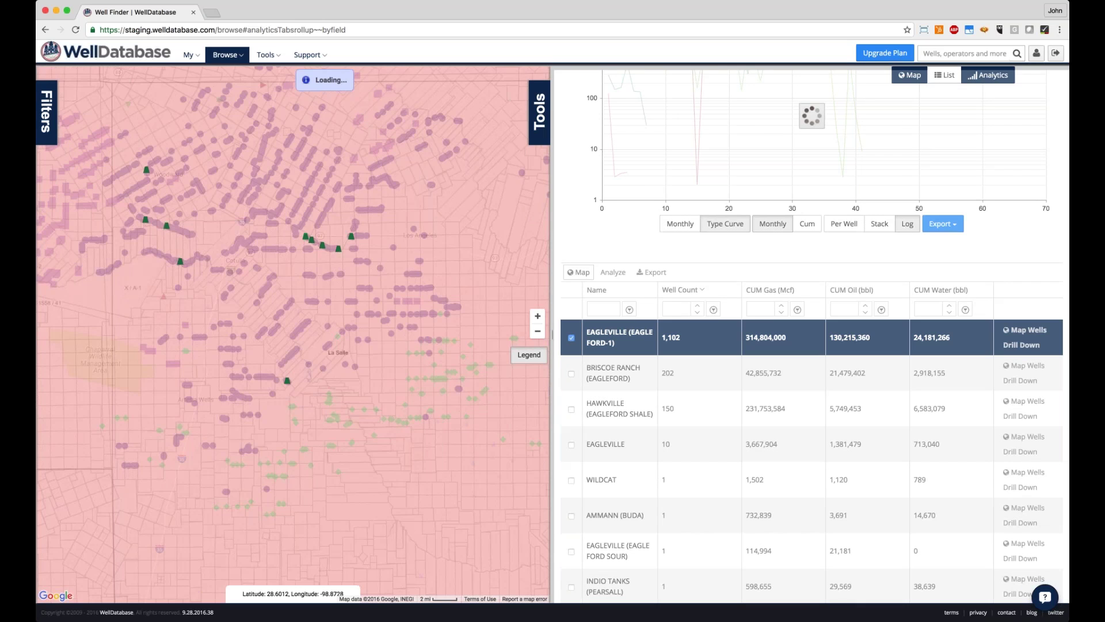
{"action": "left_click", "coordinate": [44, 124]}
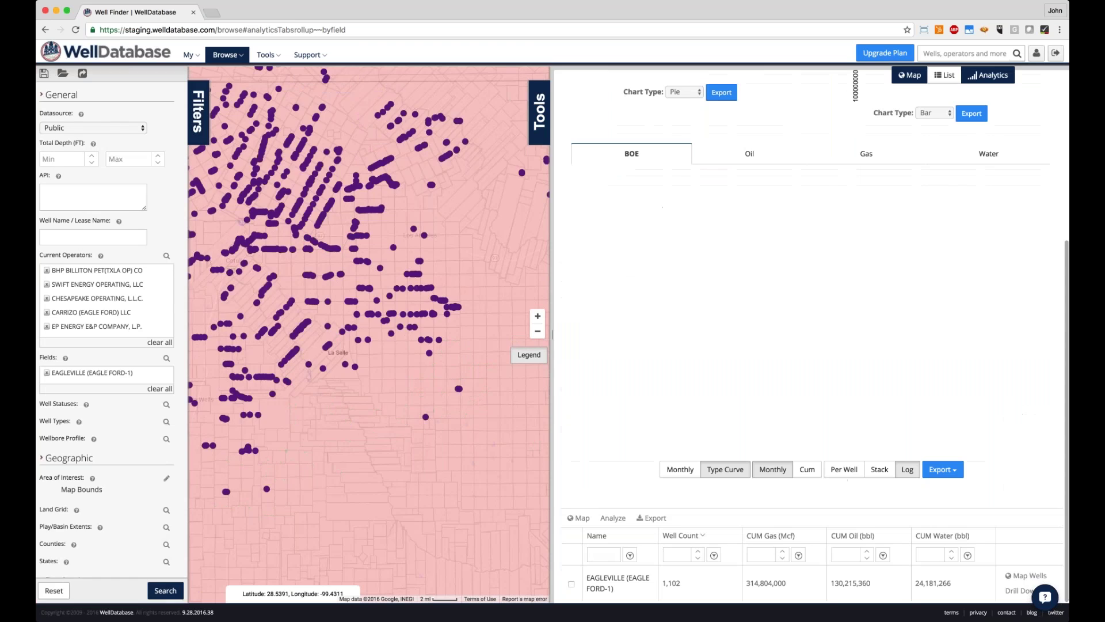
Step: Hide the search filters and color the well groups by Operator in the well layer settings
{"action": "left_click", "coordinate": [198, 110]}
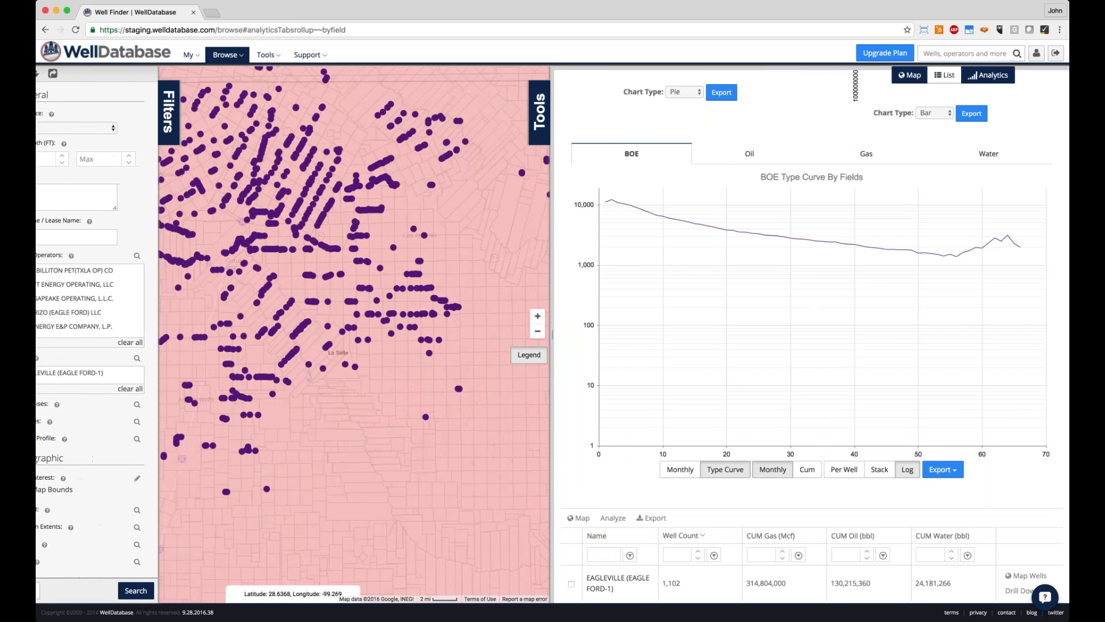
{"action": "left_click", "coordinate": [540, 113]}
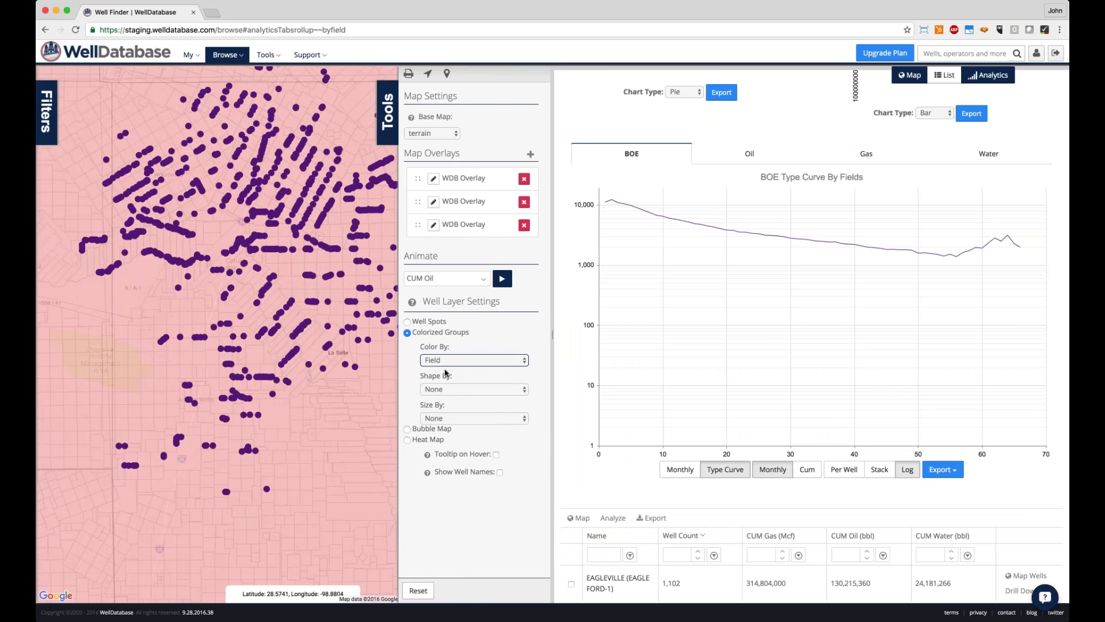
{"action": "left_click", "coordinate": [445, 373]}
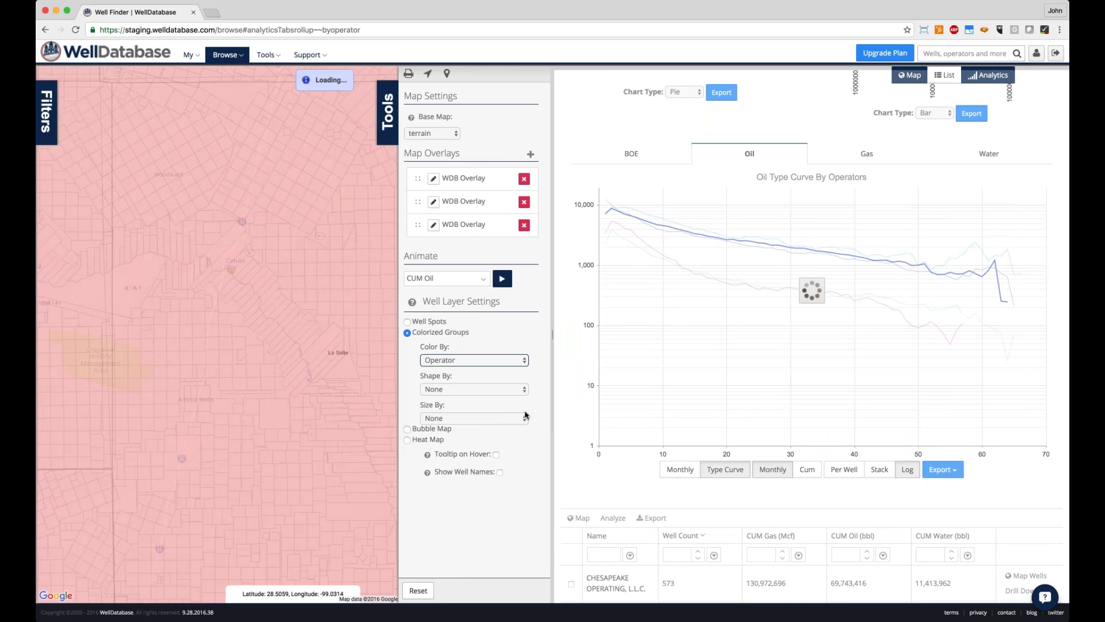
Step: Shape the well groups by Borehole, choose an attribute to size them by, and hide the map tools
{"action": "left_click", "coordinate": [515, 390]}
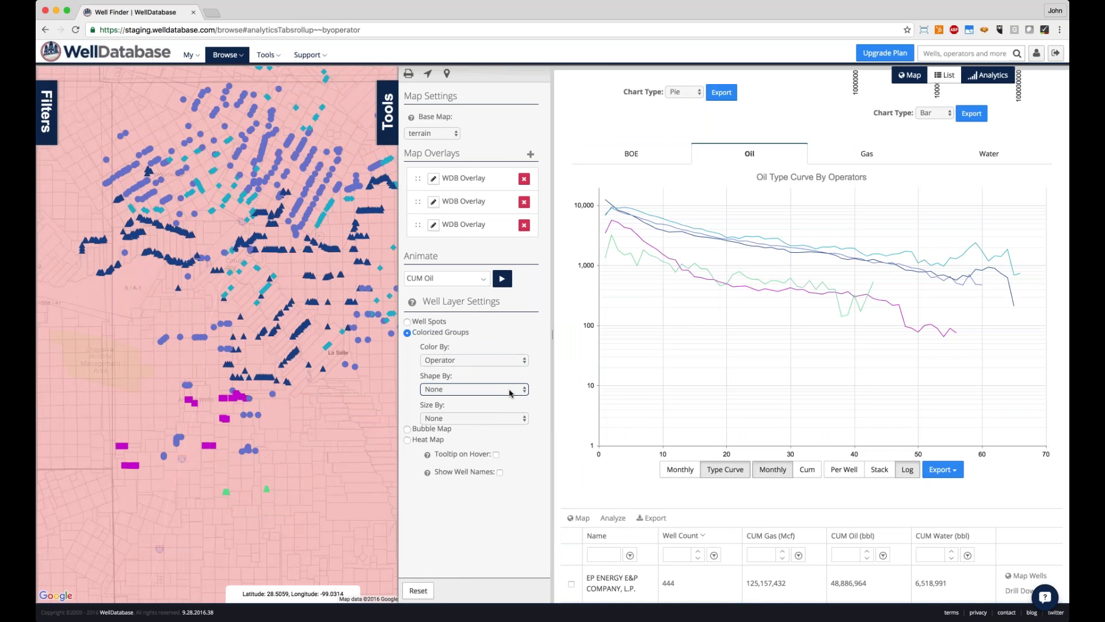
{"action": "left_click", "coordinate": [480, 406]}
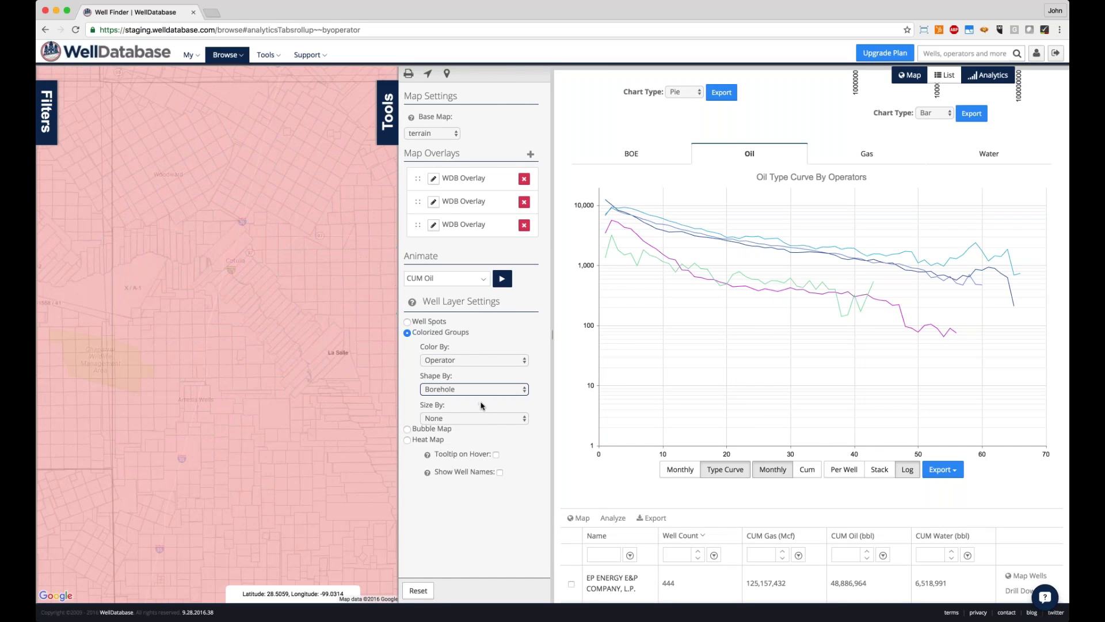
{"action": "left_click", "coordinate": [525, 423]}
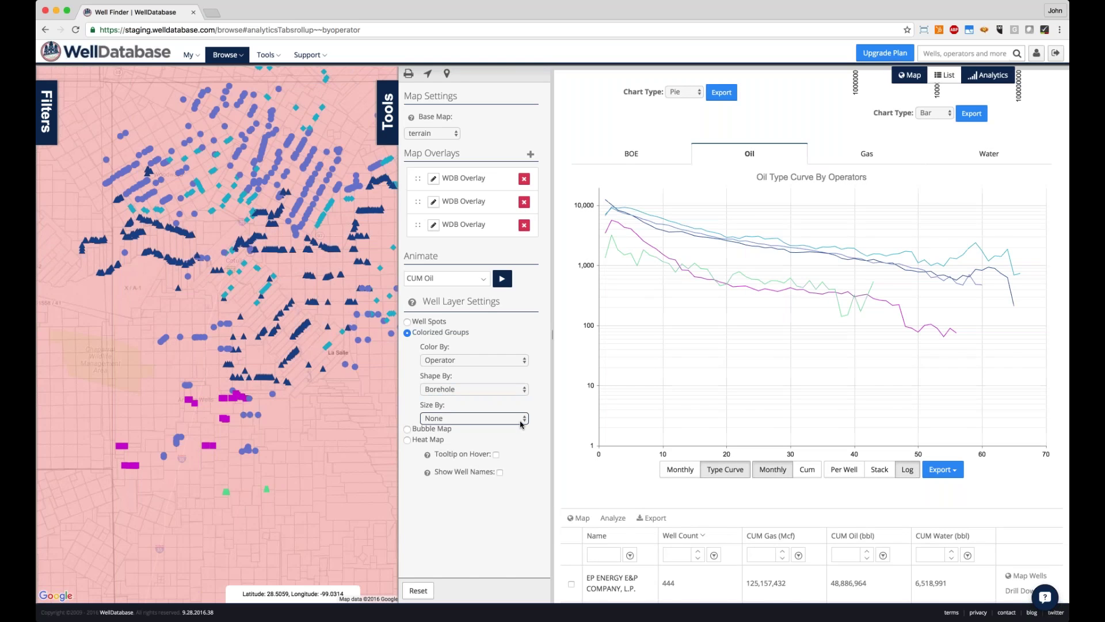
{"action": "left_click", "coordinate": [469, 354]}
{"action": "left_click", "coordinate": [418, 113]}
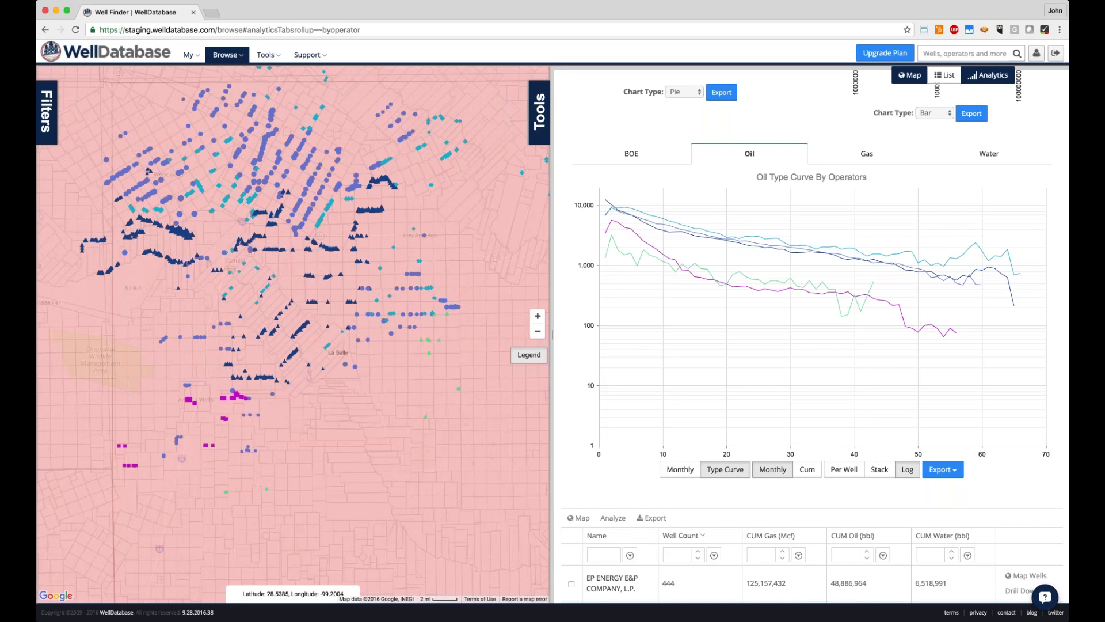
Step: Inspect the info of the wells BEAR CLAUSE RANCH 10H, NEWMAN 31H and NEWMAN 33H on the zoomed-in map
{"action": "scroll", "coordinate": [257, 165], "scroll_direction": "up", "scroll_amount": 1}
{"action": "scroll", "coordinate": [257, 166], "scroll_direction": "up", "scroll_amount": 2}
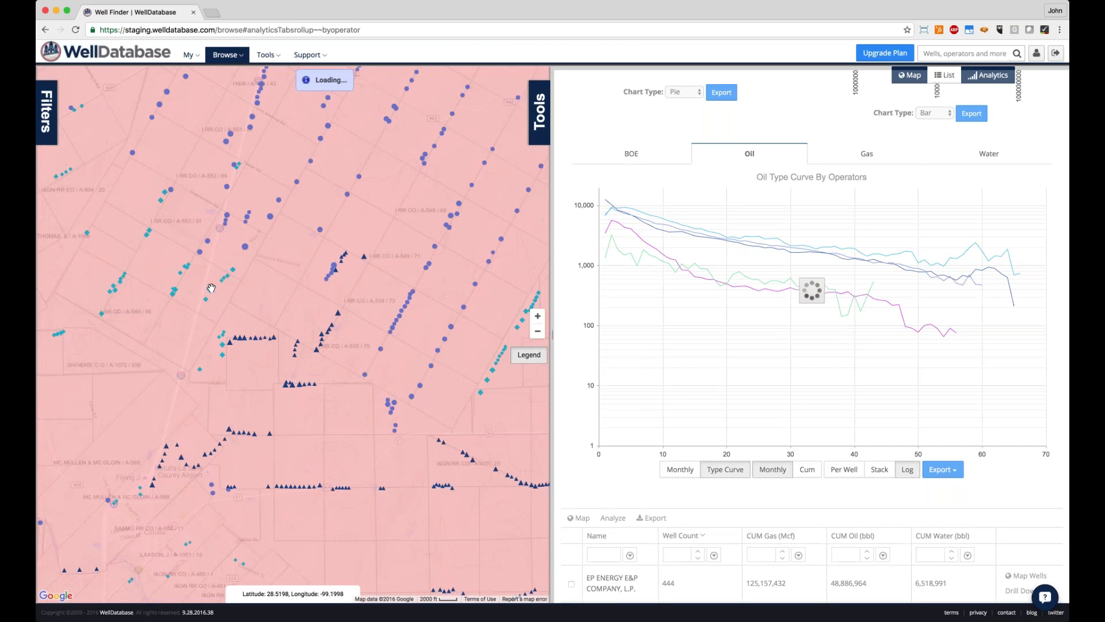
{"action": "left_click", "coordinate": [210, 288]}
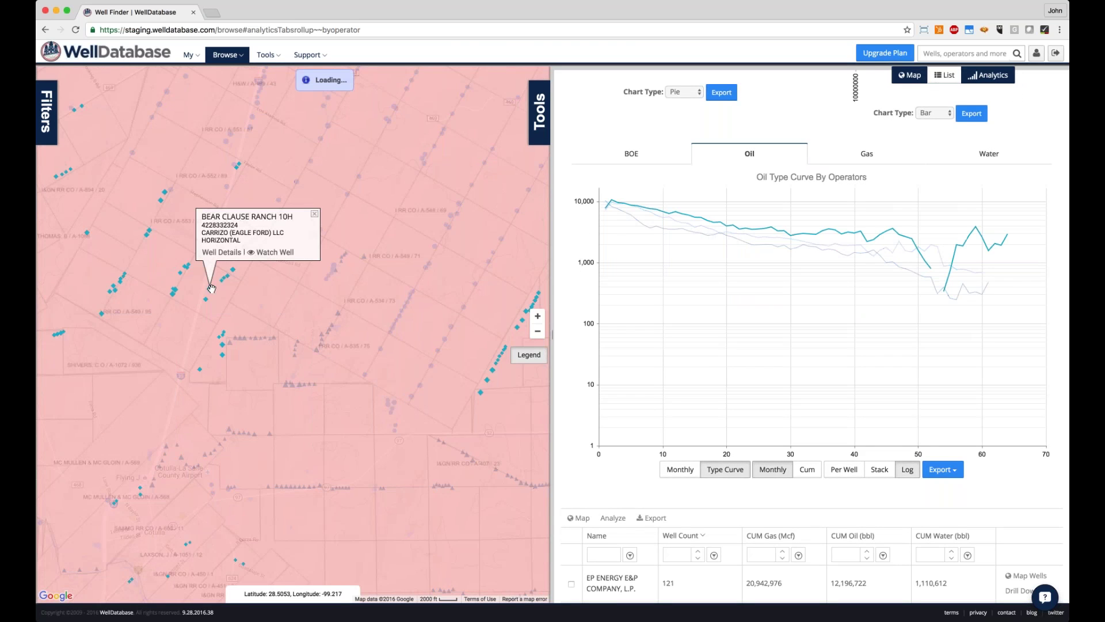
{"action": "left_click", "coordinate": [239, 336]}
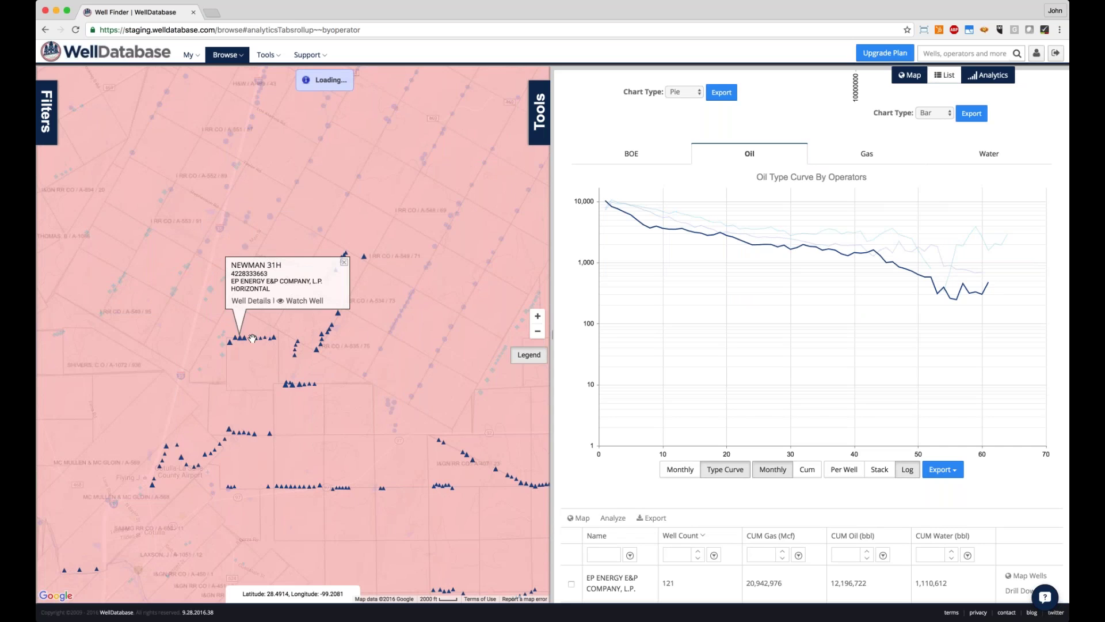
{"action": "left_click", "coordinate": [243, 337]}
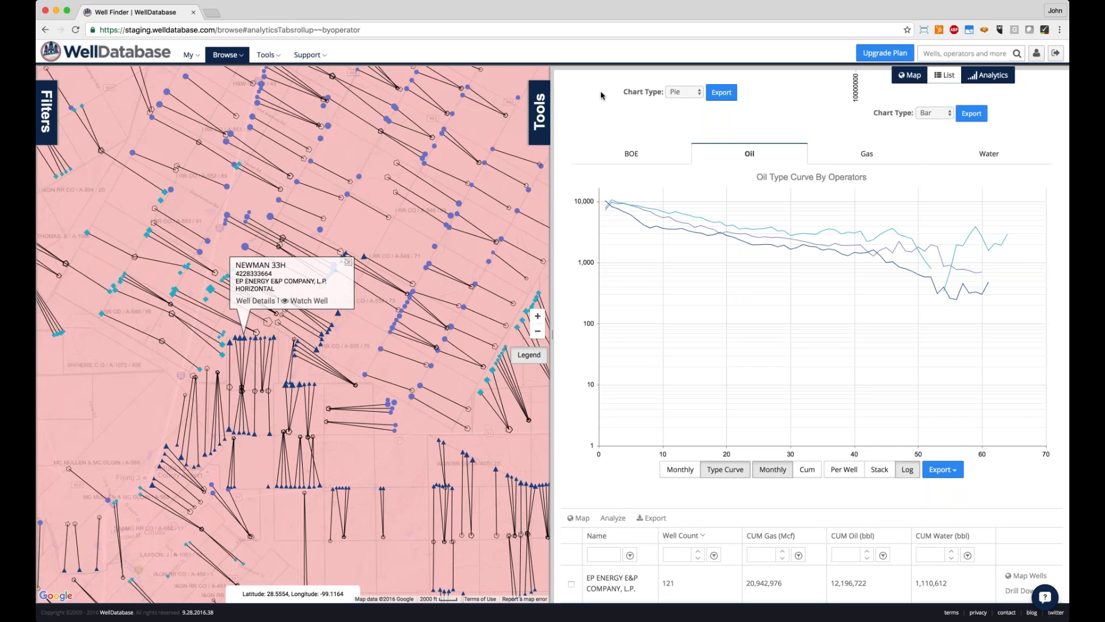
Step: Show the production analytics of the mapped wells and remove the monthly water curve from the chart
{"action": "scroll", "coordinate": [601, 95], "scroll_direction": "up", "scroll_amount": 5}
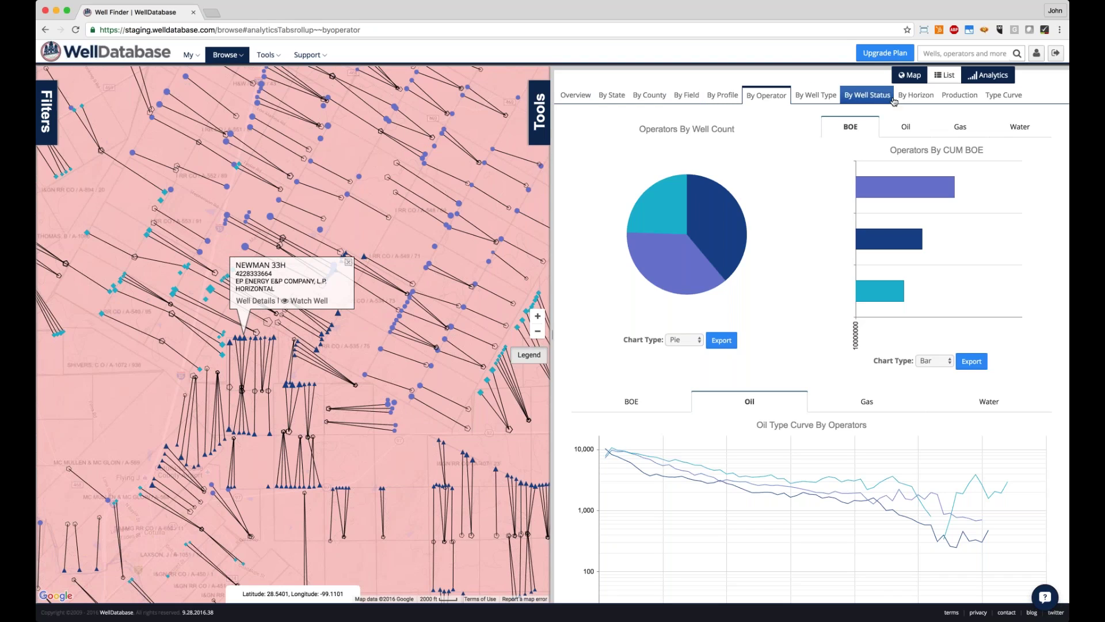
{"action": "left_click", "coordinate": [963, 92]}
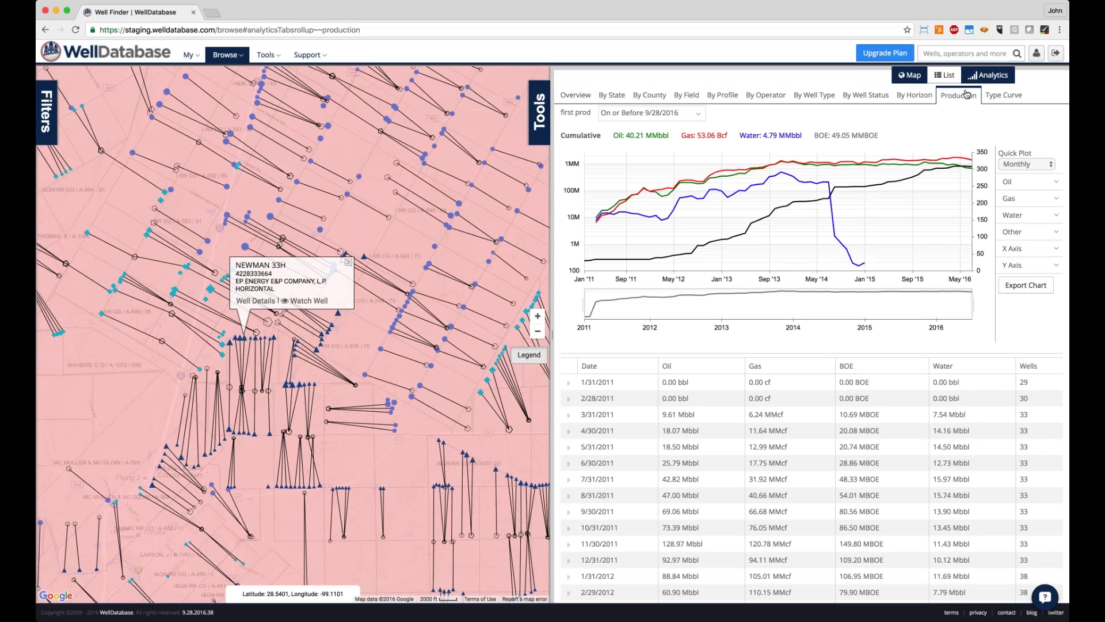
{"action": "left_click", "coordinate": [1014, 215]}
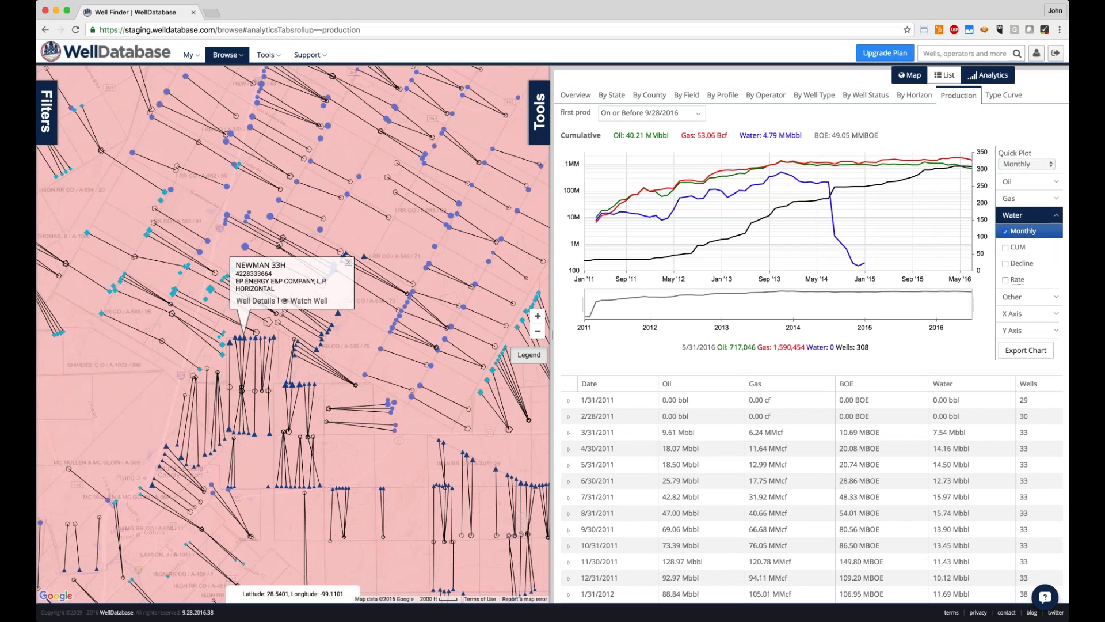
{"action": "left_click", "coordinate": [1006, 231]}
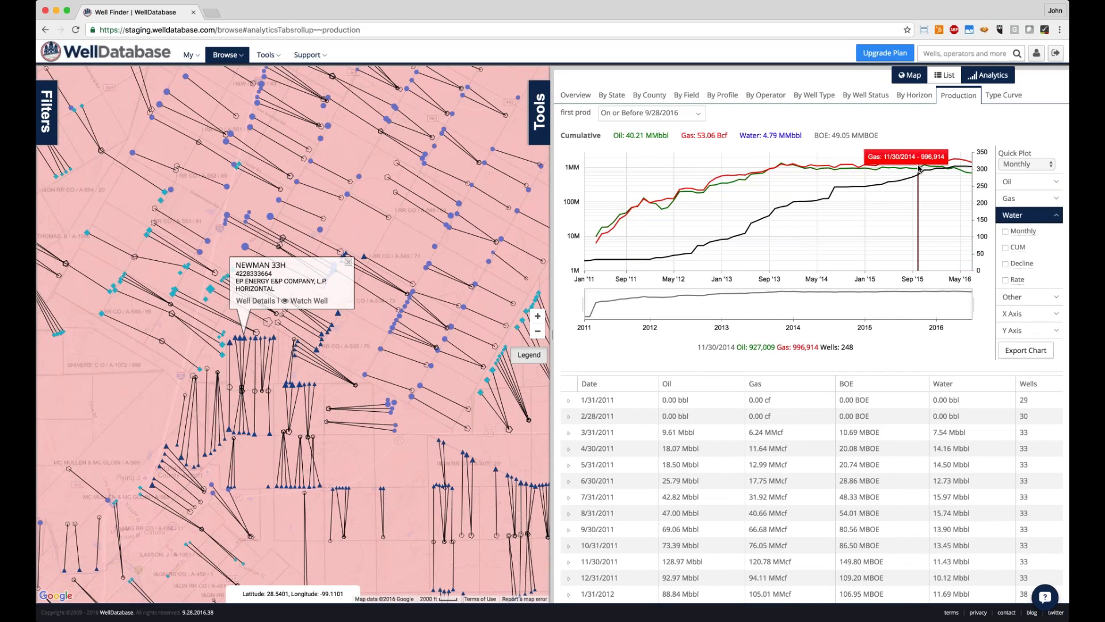
Step: Show the production type curve of the mapped wells and remove the mean monthly water curve
{"action": "left_click", "coordinate": [1004, 95]}
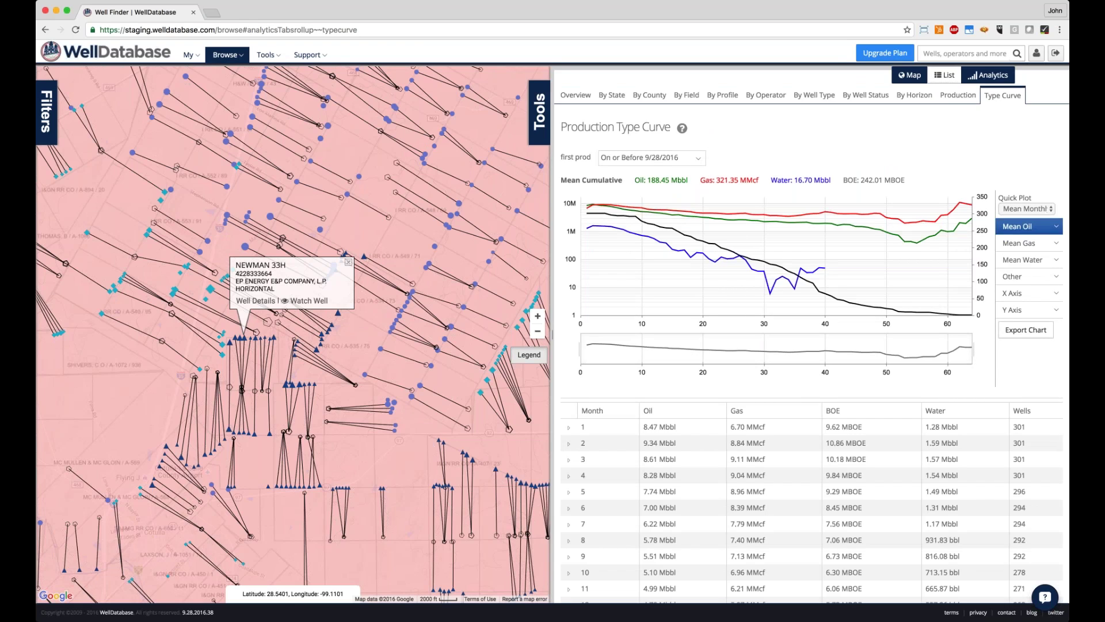
{"action": "left_click", "coordinate": [1023, 260]}
{"action": "left_click", "coordinate": [1006, 276]}
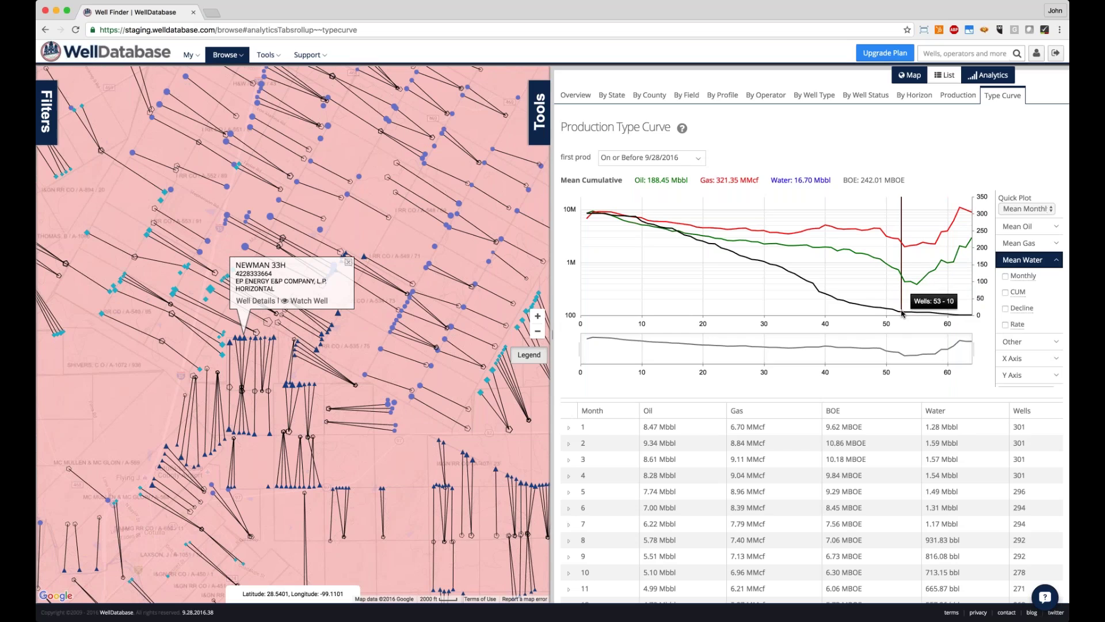
Step: Narrow the type curve chart's range to months 0 to 46
{"action": "mouse_move", "coordinate": [975, 351]}
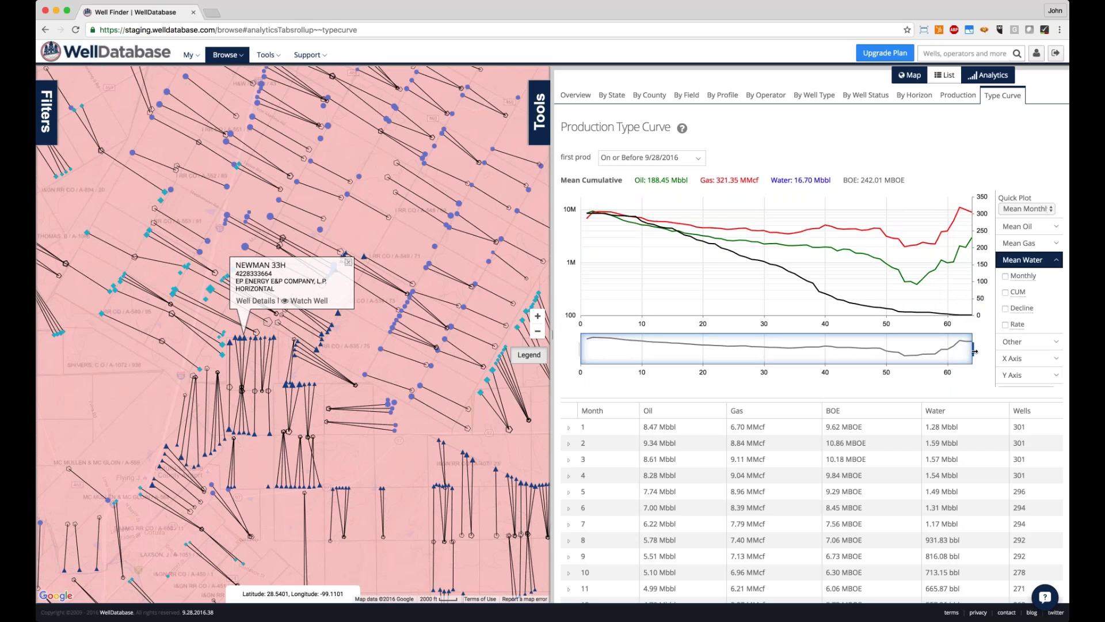
{"action": "left_click_drag", "start_coordinate": [975, 351], "coordinate": [899, 350]}
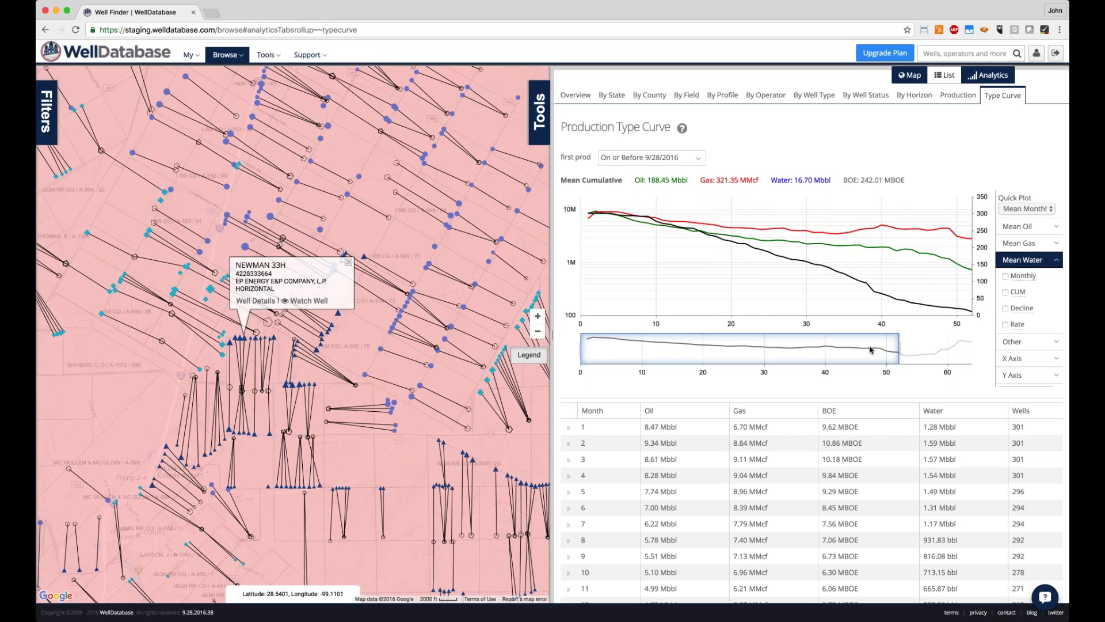
{"action": "left_click_drag", "start_coordinate": [900, 349], "coordinate": [863, 347]}
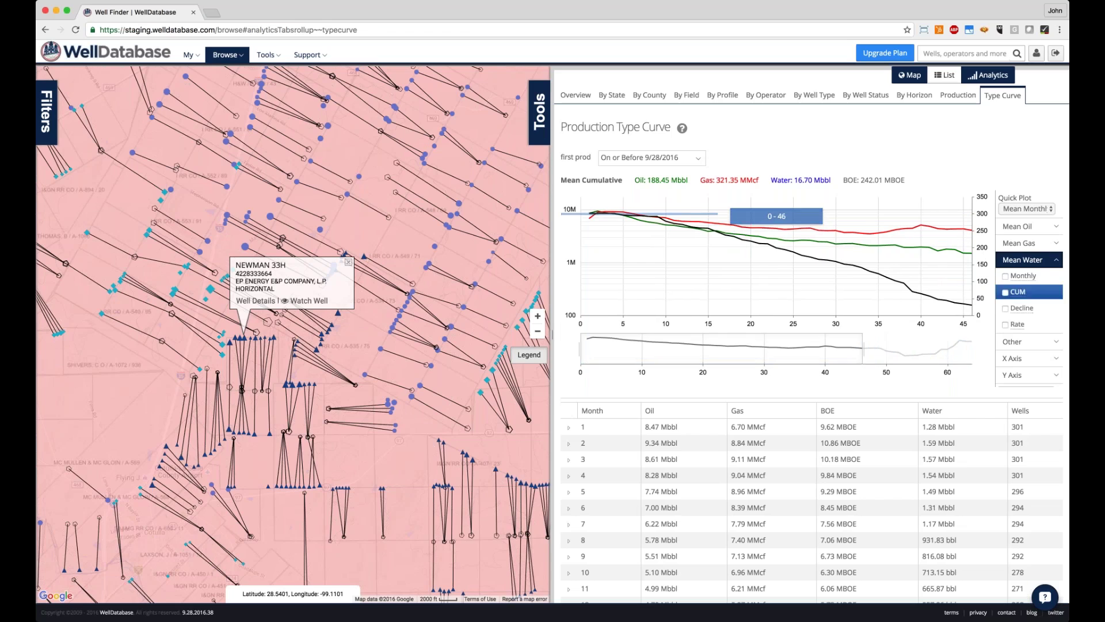
Step: Generate a Best Fit decline for the mean oil curve with a production limit of 100 and 10 forecast years
{"action": "left_click", "coordinate": [1018, 227]}
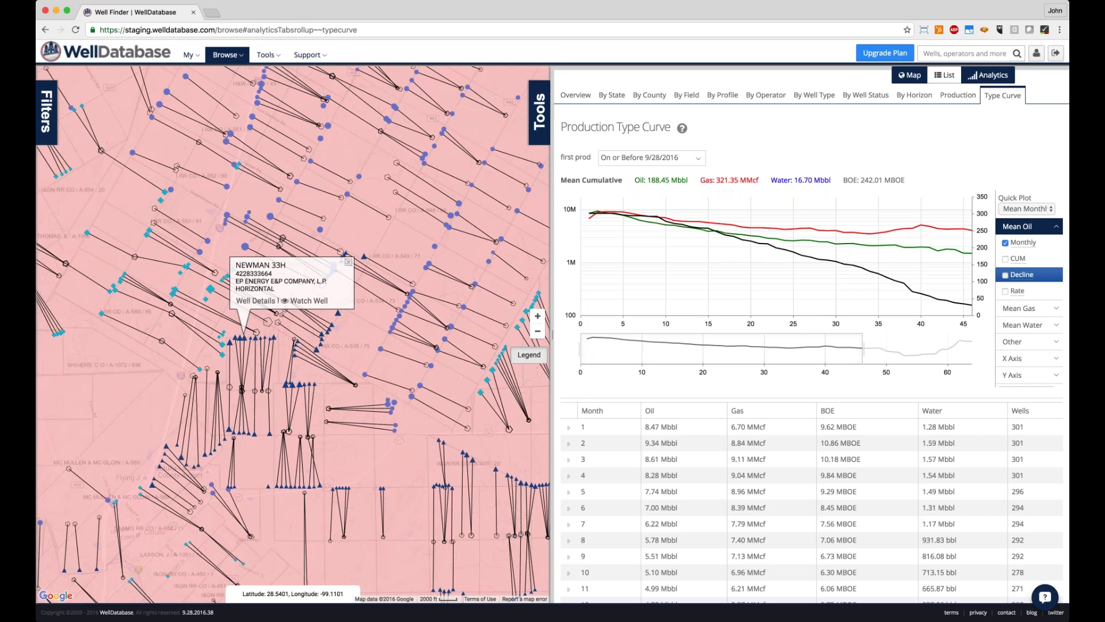
{"action": "left_click", "coordinate": [1019, 274]}
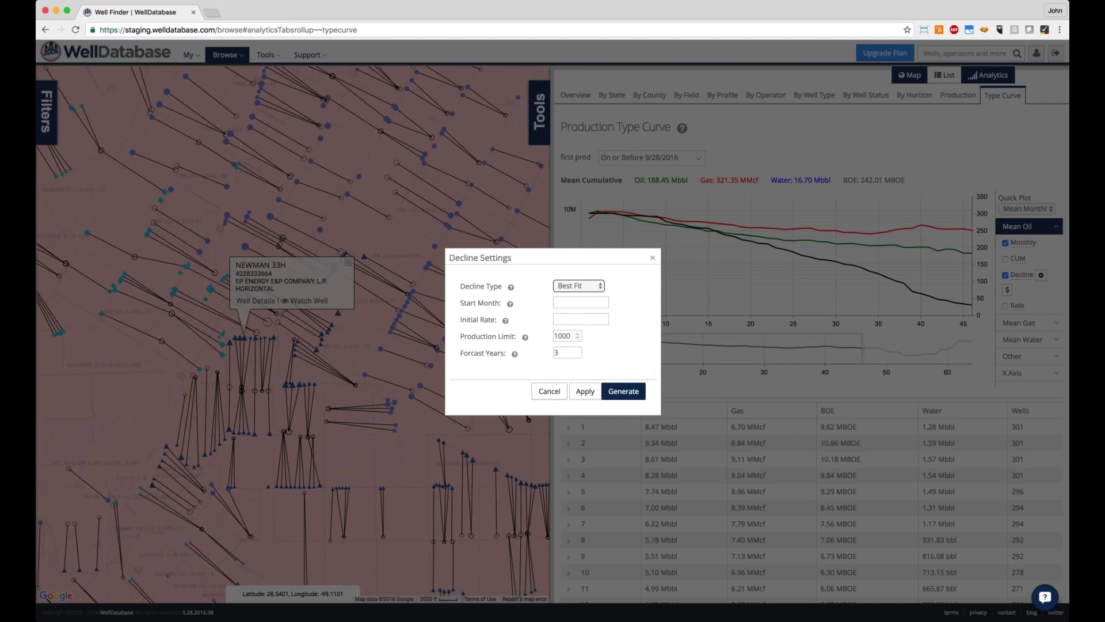
{"action": "double_click", "coordinate": [557, 353]}
{"action": "type", "text": "10"}
{"action": "mouse_move", "coordinate": [525, 337]}
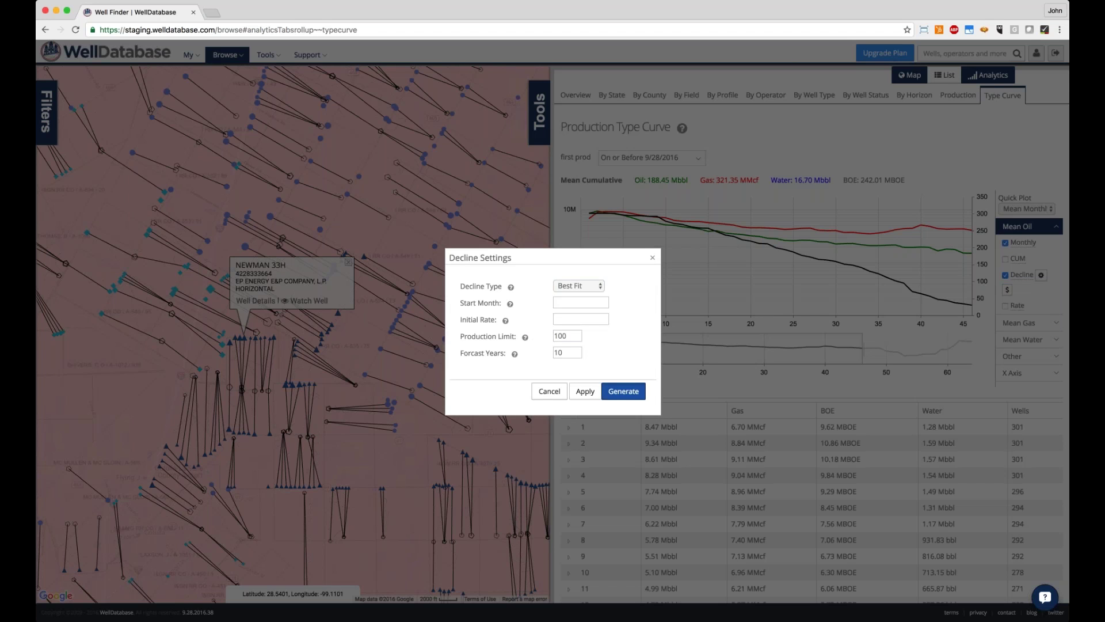
{"action": "left_click", "coordinate": [620, 384]}
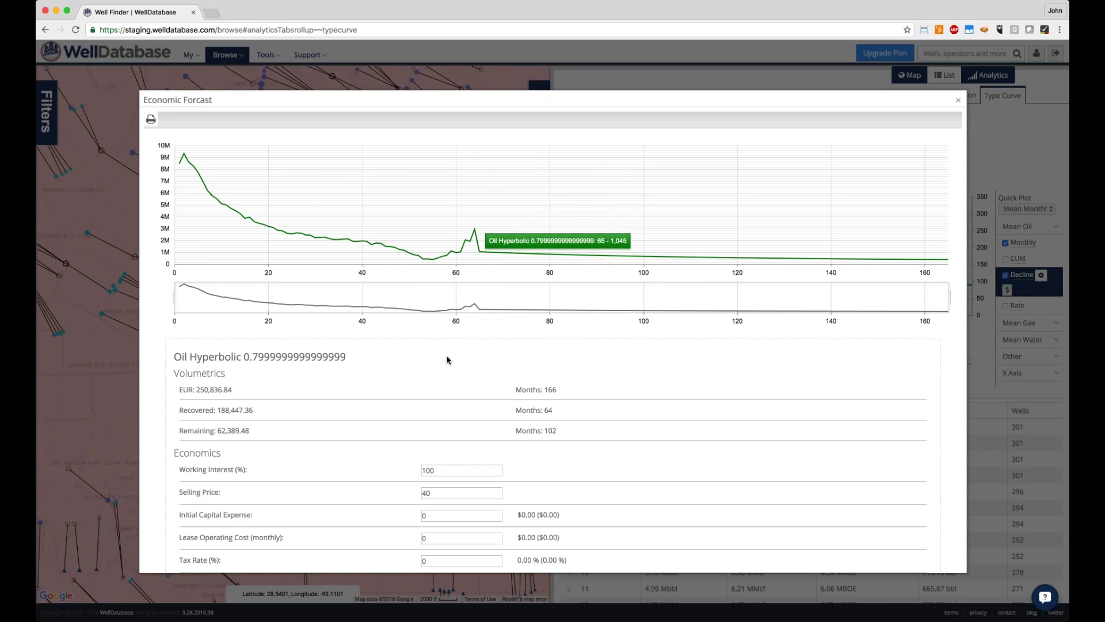
Step: Examine the EUR, recovered and remaining volumes in the oil decline's economic forecast
{"action": "scroll", "coordinate": [447, 360], "scroll_direction": "down", "scroll_amount": 2}
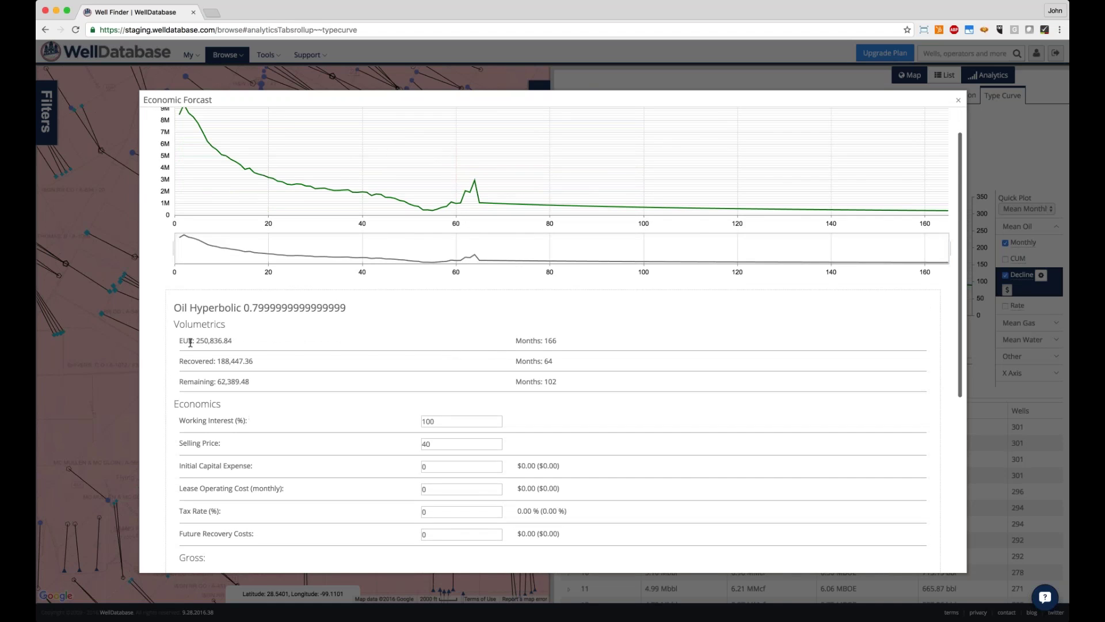
{"action": "left_click_drag", "start_coordinate": [188, 341], "coordinate": [241, 343]}
{"action": "left_click", "coordinate": [242, 342]}
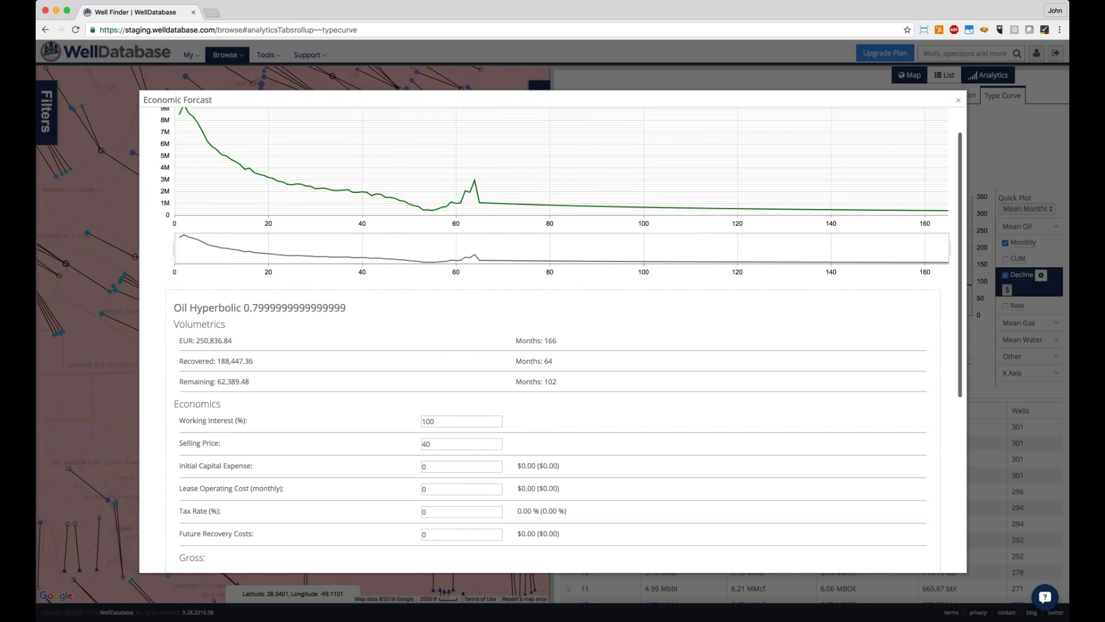
{"action": "double_click", "coordinate": [246, 360]}
{"action": "left_click", "coordinate": [248, 383]}
{"action": "double_click", "coordinate": [248, 384]}
{"action": "left_click", "coordinate": [248, 383]}
{"action": "scroll", "coordinate": [355, 274], "scroll_direction": "down", "scroll_amount": 5}
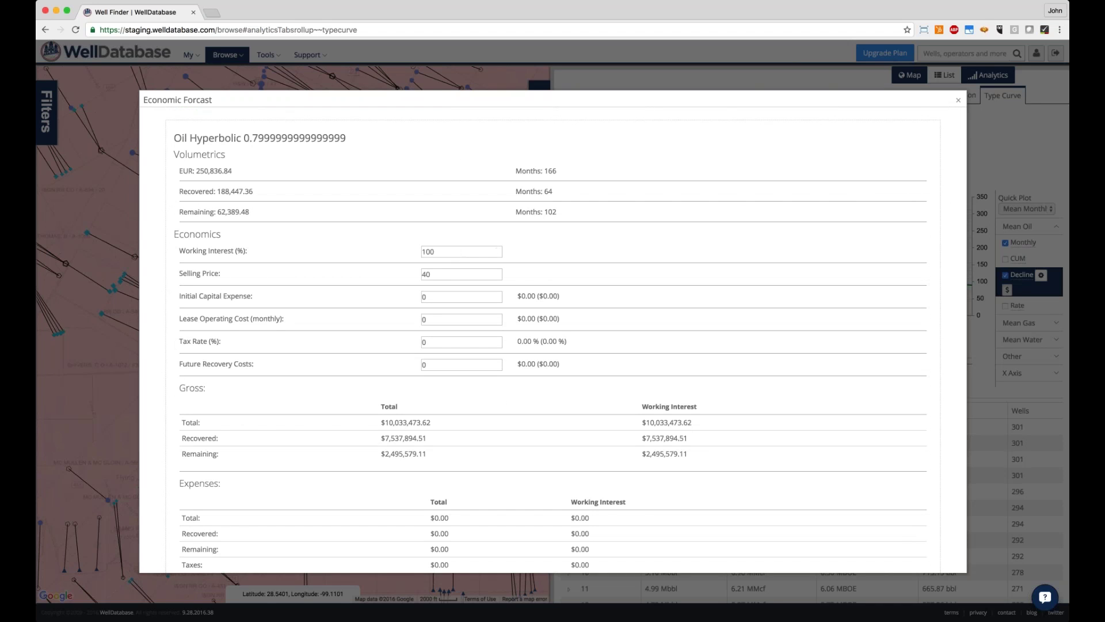
Step: Set the economic forecast's selling price to 47 and its initial capital expense to 2500000
{"action": "left_click", "coordinate": [419, 275]}
{"action": "key", "text": "super+a"}
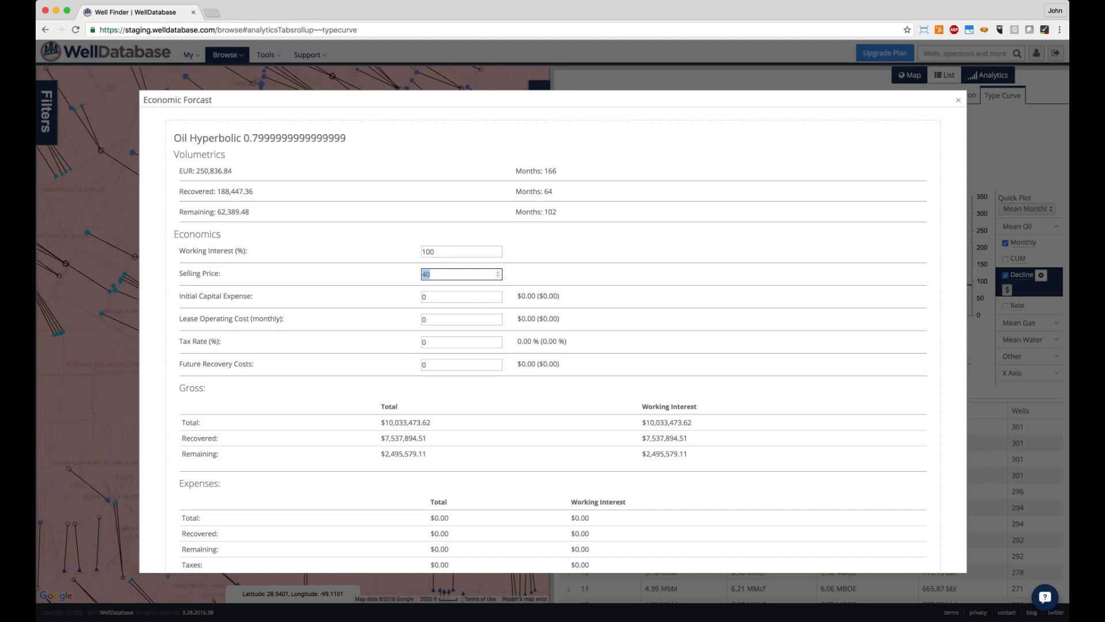
{"action": "type", "text": "47"}
{"action": "left_click", "coordinate": [454, 297]}
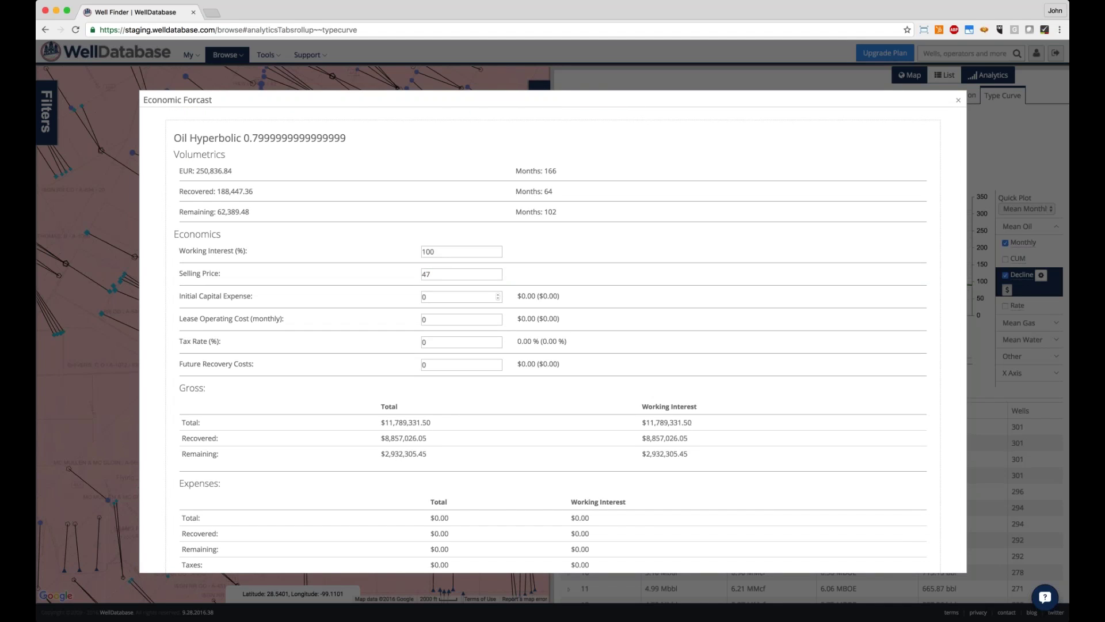
{"action": "left_click", "coordinate": [455, 297]}
{"action": "key", "text": "super+a"}
{"action": "type", "text": "2500000"}
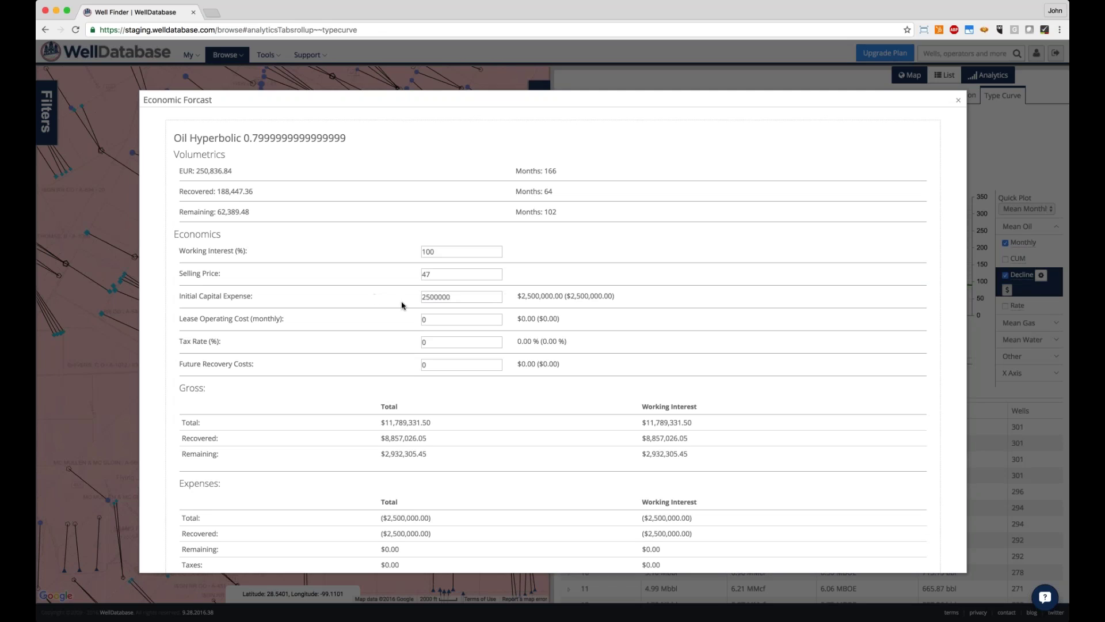
Step: Set the monthly lease operating cost to 100000 and the tax rate to 4.5 %, and review the resulting economics
{"action": "key", "text": "Tab"}
{"action": "type", "text": "100000"}
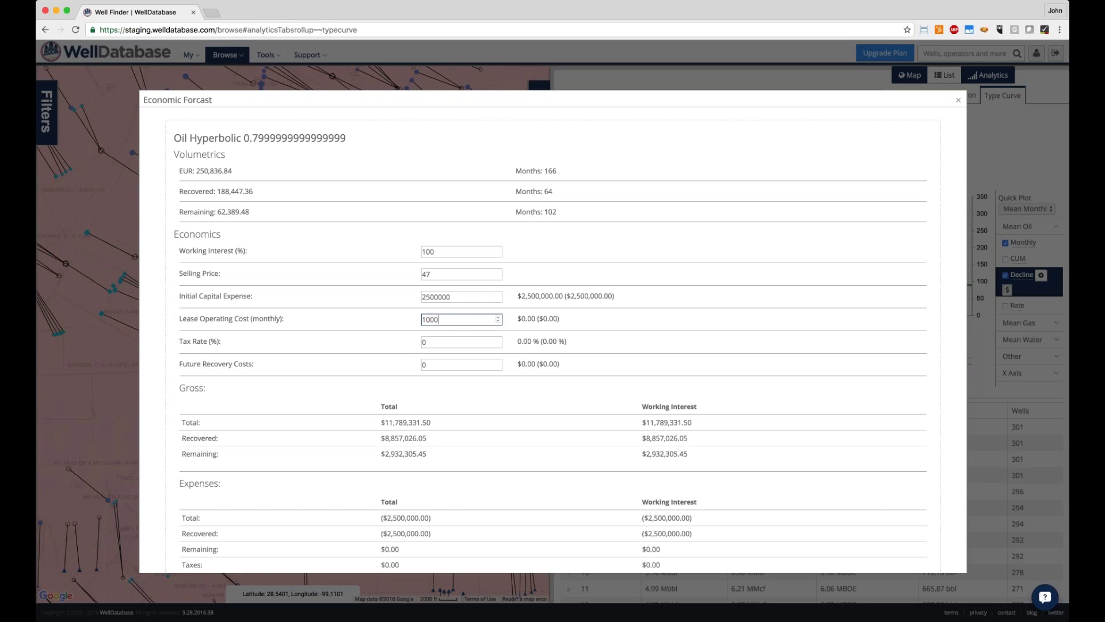
{"action": "key", "text": "Tab"}
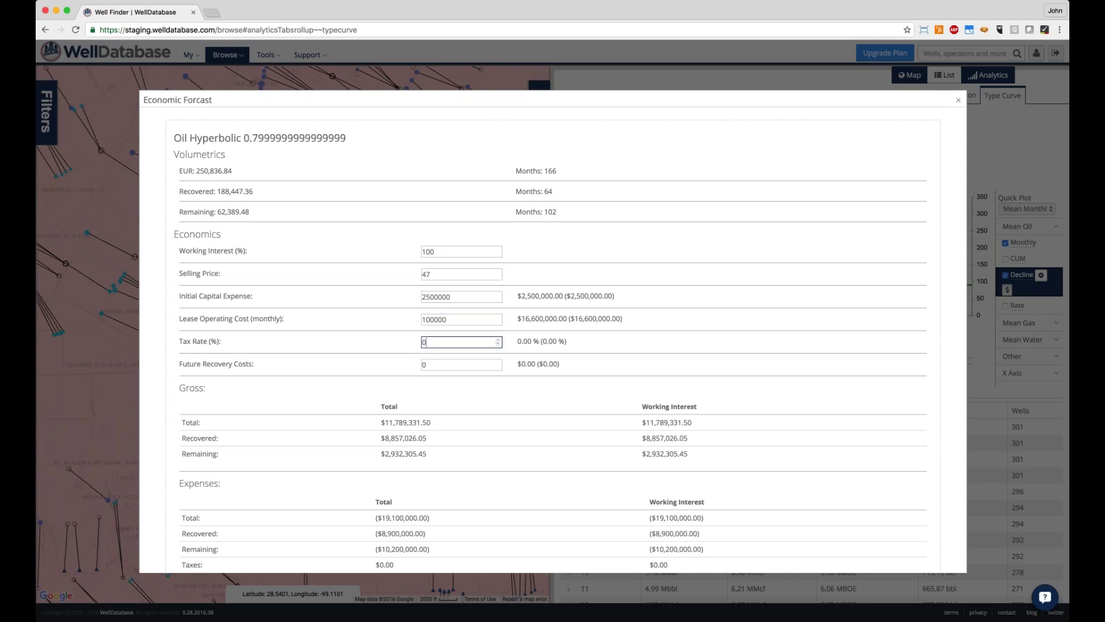
{"action": "type", "text": "4.5"}
{"action": "key", "text": "Tab"}
{"action": "scroll", "coordinate": [553, 334], "scroll_direction": "down", "scroll_amount": 3}
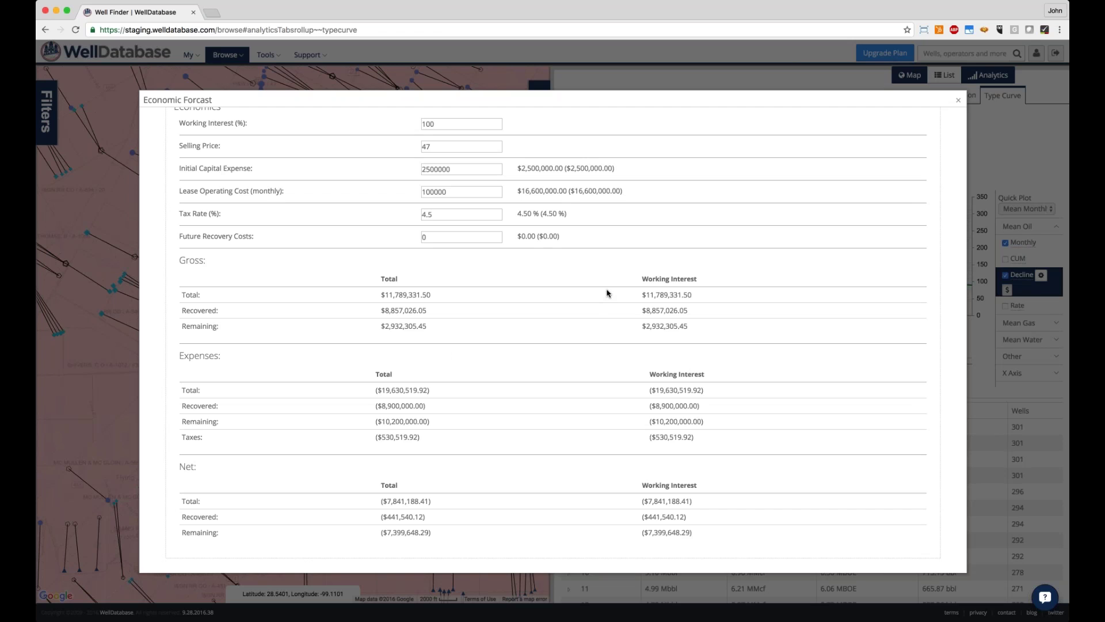
{"action": "scroll", "coordinate": [607, 293], "scroll_direction": "up", "scroll_amount": 6}
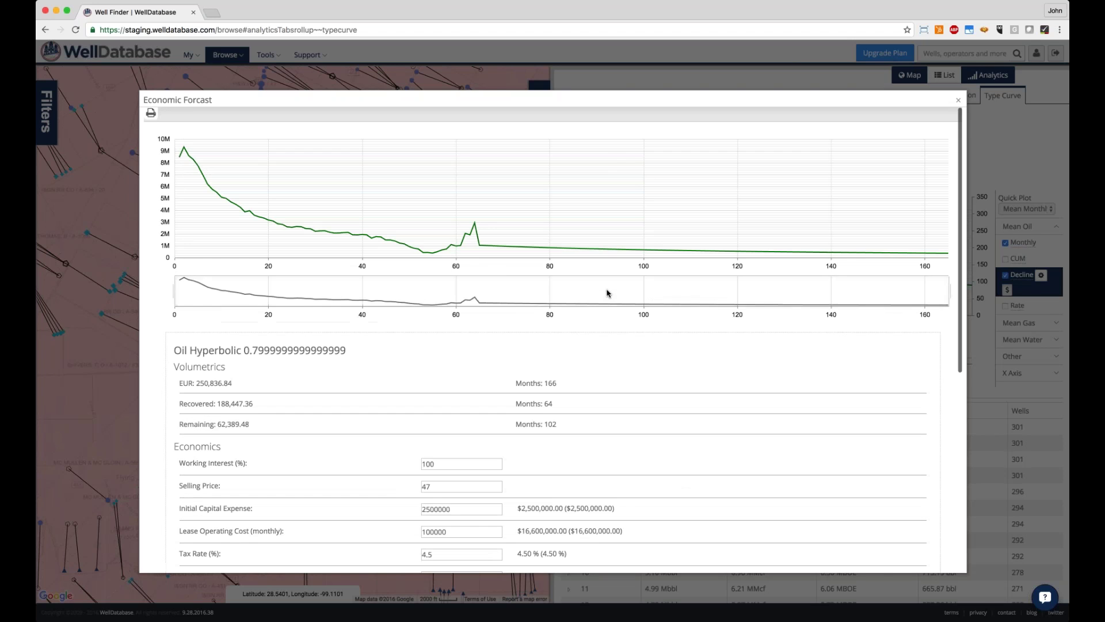
{"action": "scroll", "coordinate": [659, 406], "scroll_direction": "down", "scroll_amount": 5}
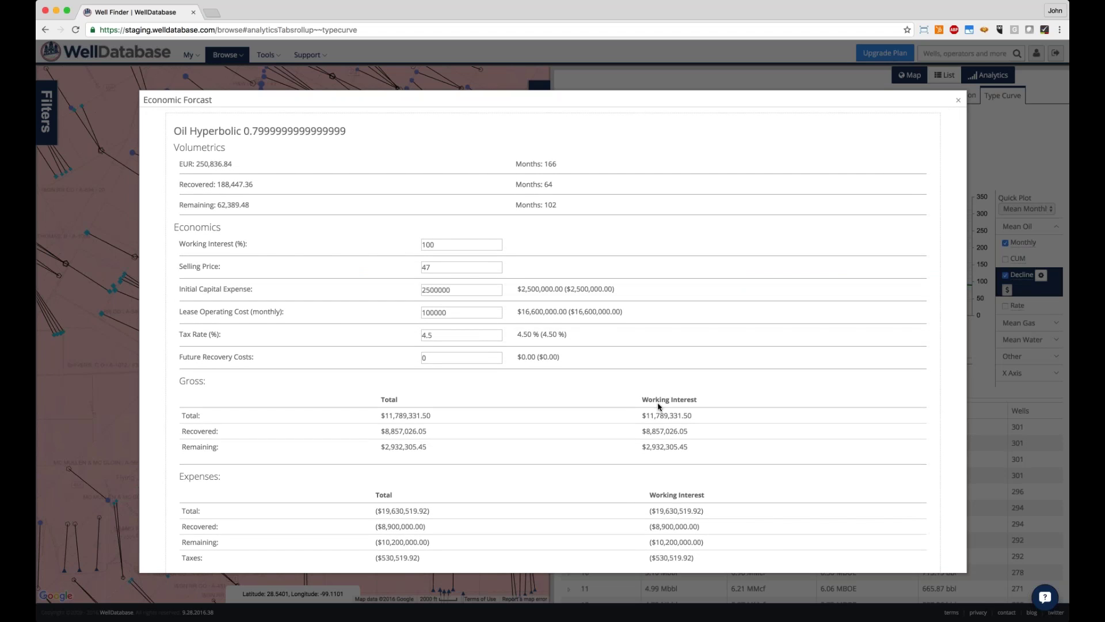
Step: Close the economic forecast and show the analytics overview for a wider area of the map
{"action": "scroll", "coordinate": [660, 406], "scroll_direction": "up", "scroll_amount": 5}
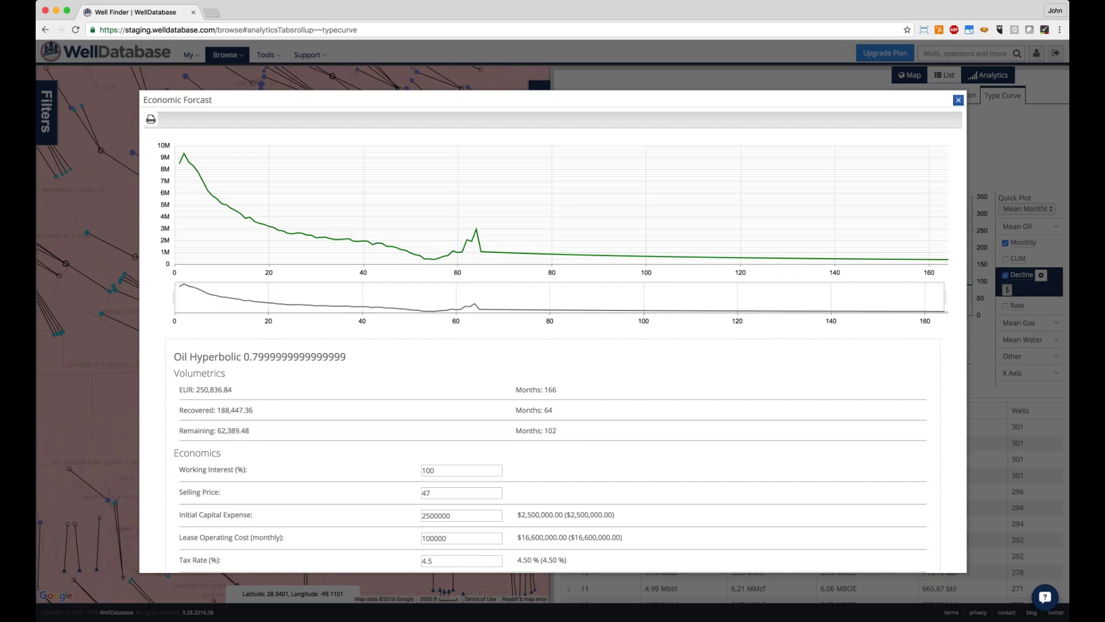
{"action": "left_click", "coordinate": [958, 101]}
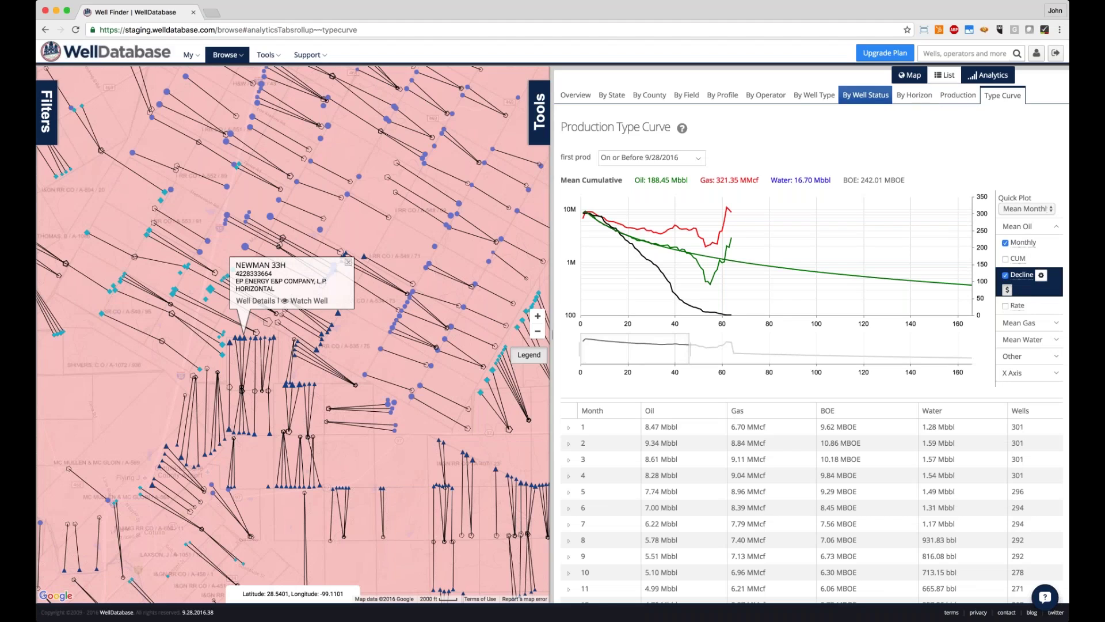
{"action": "left_click", "coordinate": [576, 95]}
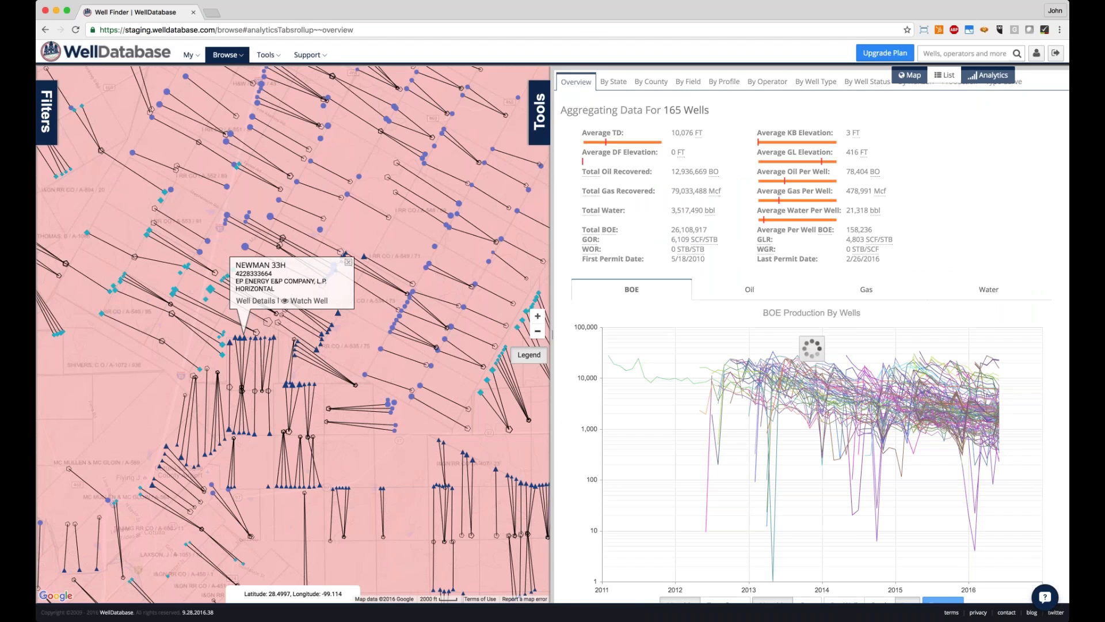
{"action": "left_click", "coordinate": [537, 331]}
{"action": "left_click", "coordinate": [538, 331]}
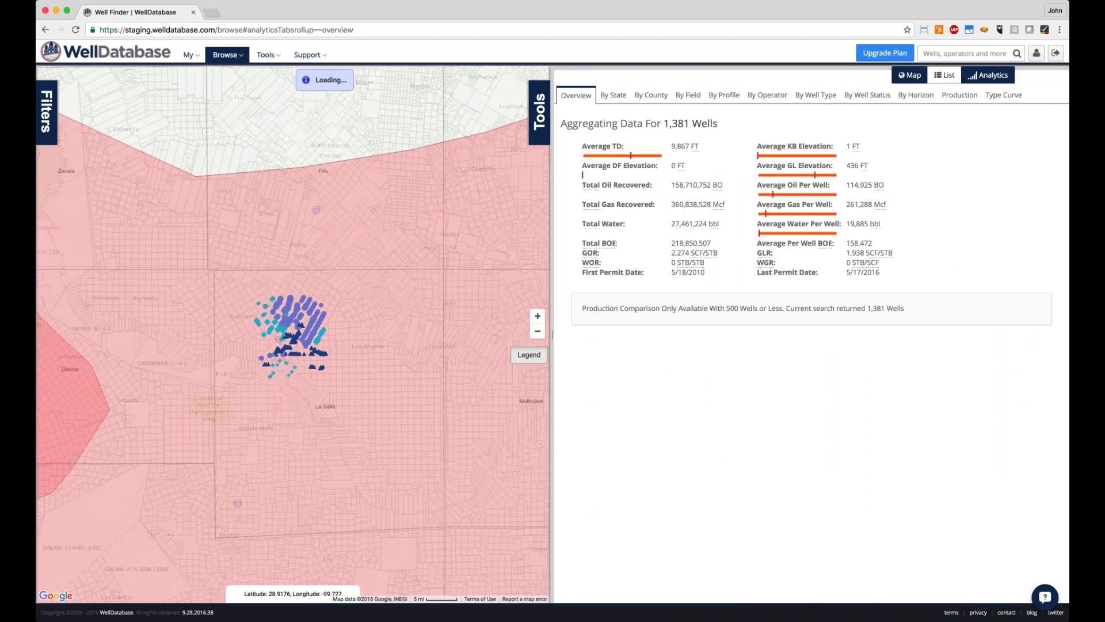
Step: Reset all well search filters, clearing the operators, field and first production date
{"action": "left_click", "coordinate": [46, 112]}
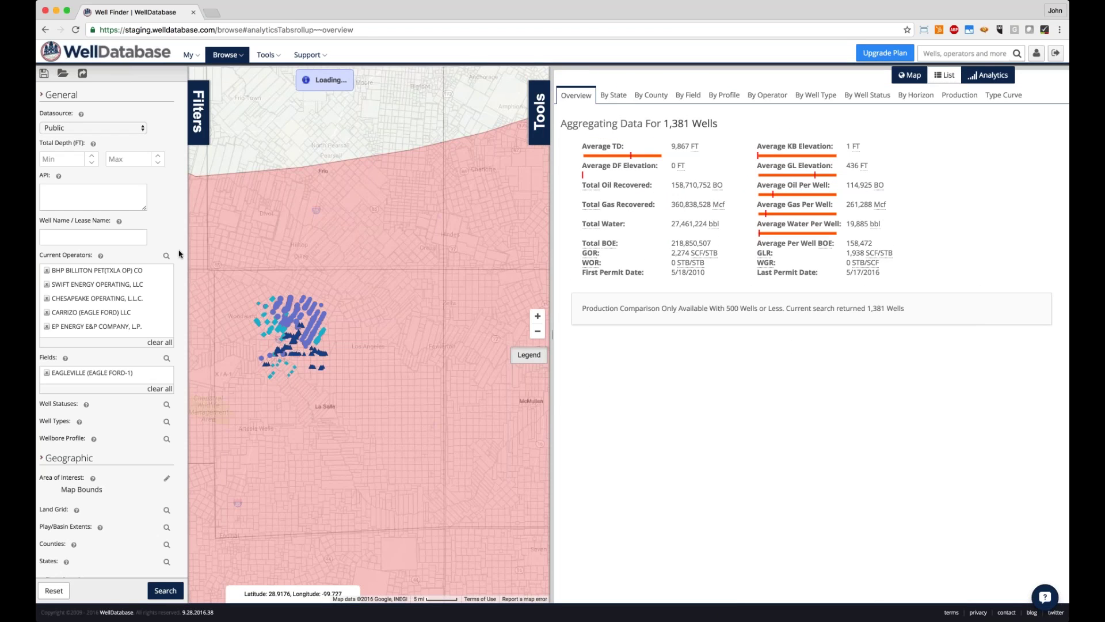
{"action": "scroll", "coordinate": [179, 254], "scroll_direction": "down", "scroll_amount": 10}
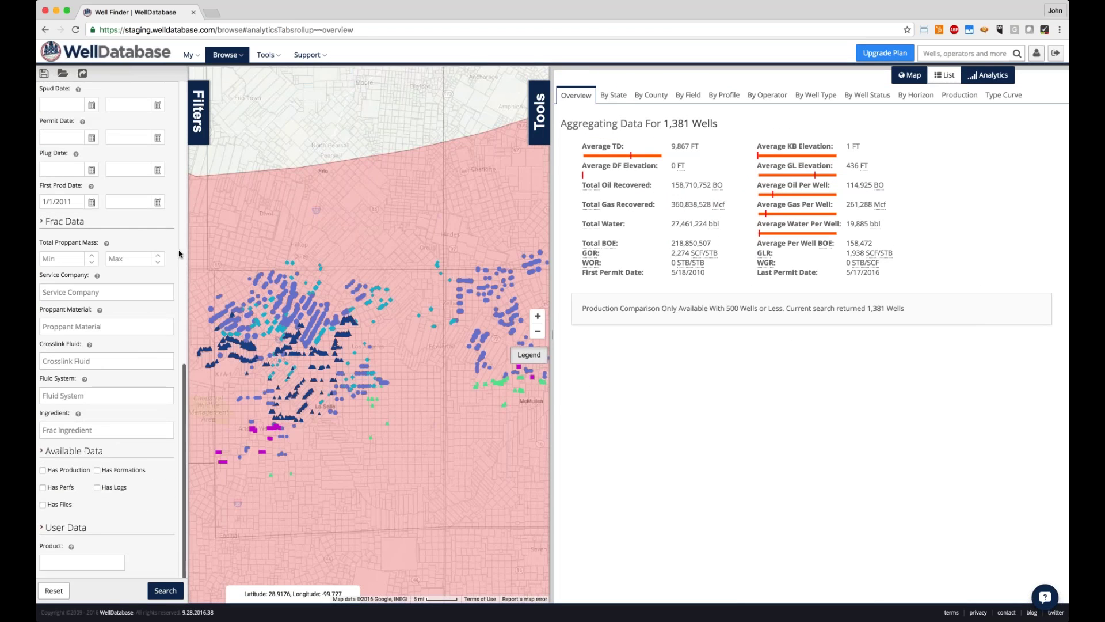
{"action": "left_click", "coordinate": [66, 560]}
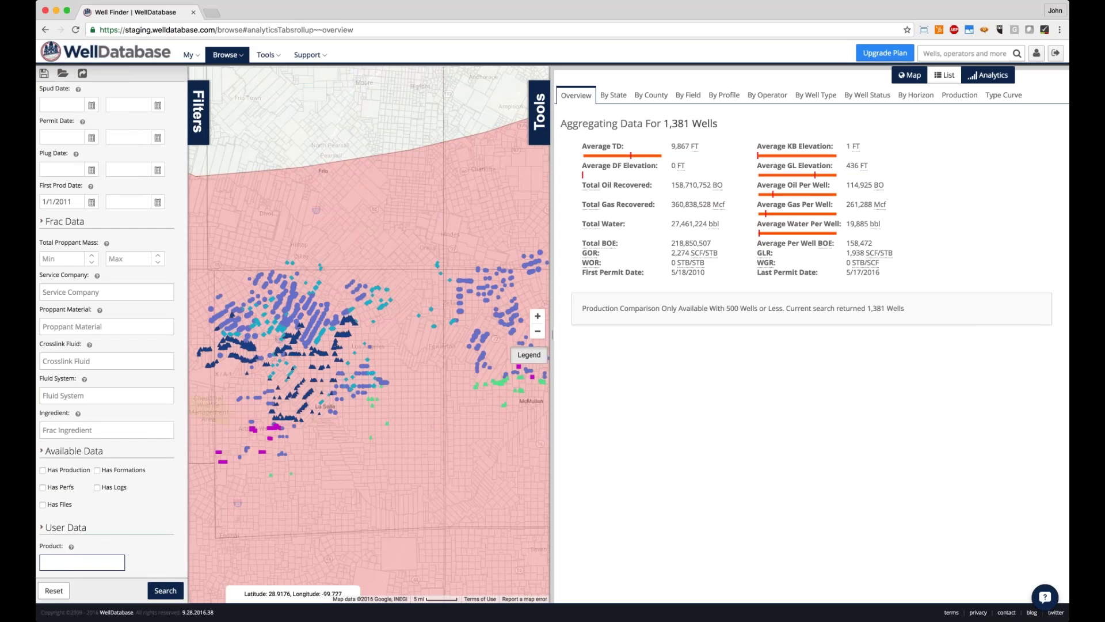
{"action": "left_click", "coordinate": [56, 591]}
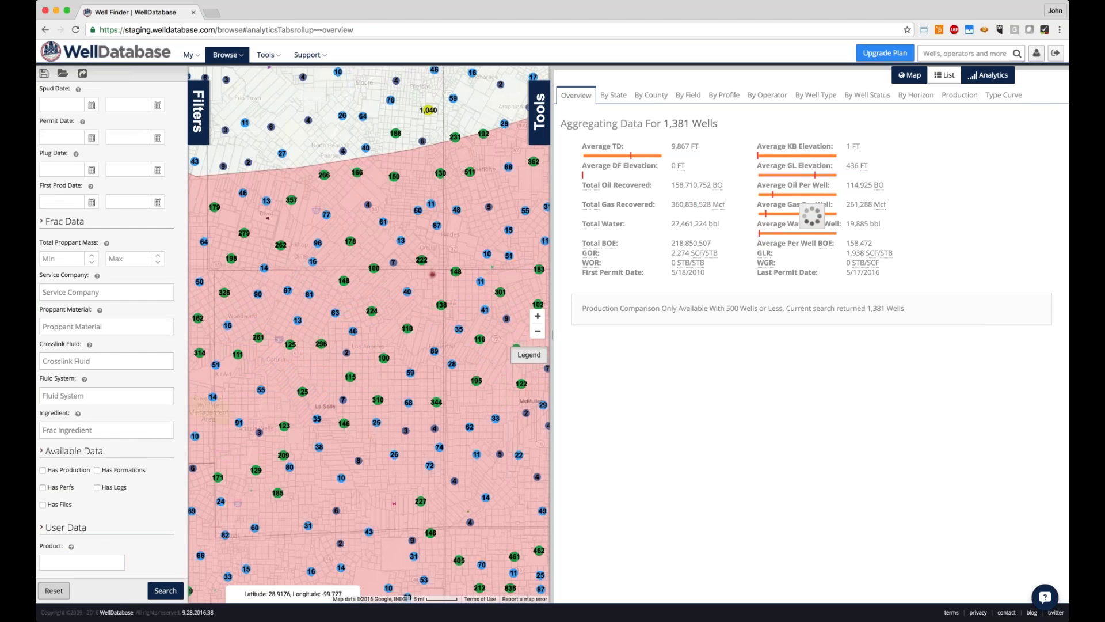
Step: Set both the shape and size grouping of the colorized well layer to None, keeping the colours by operator
{"action": "left_click", "coordinate": [539, 115]}
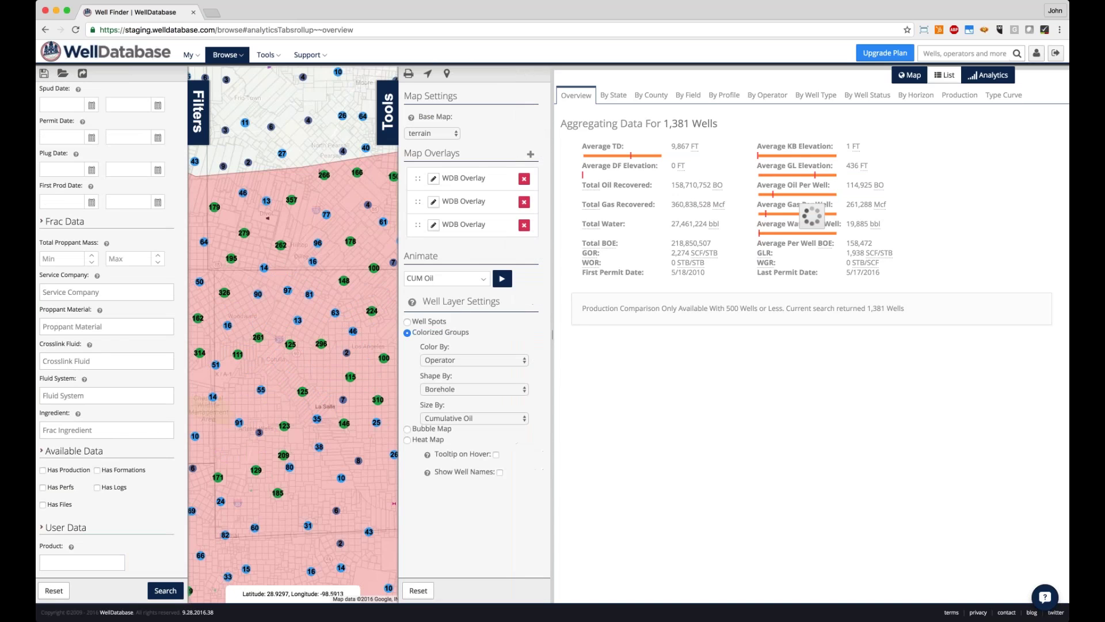
{"action": "left_click", "coordinate": [474, 419]}
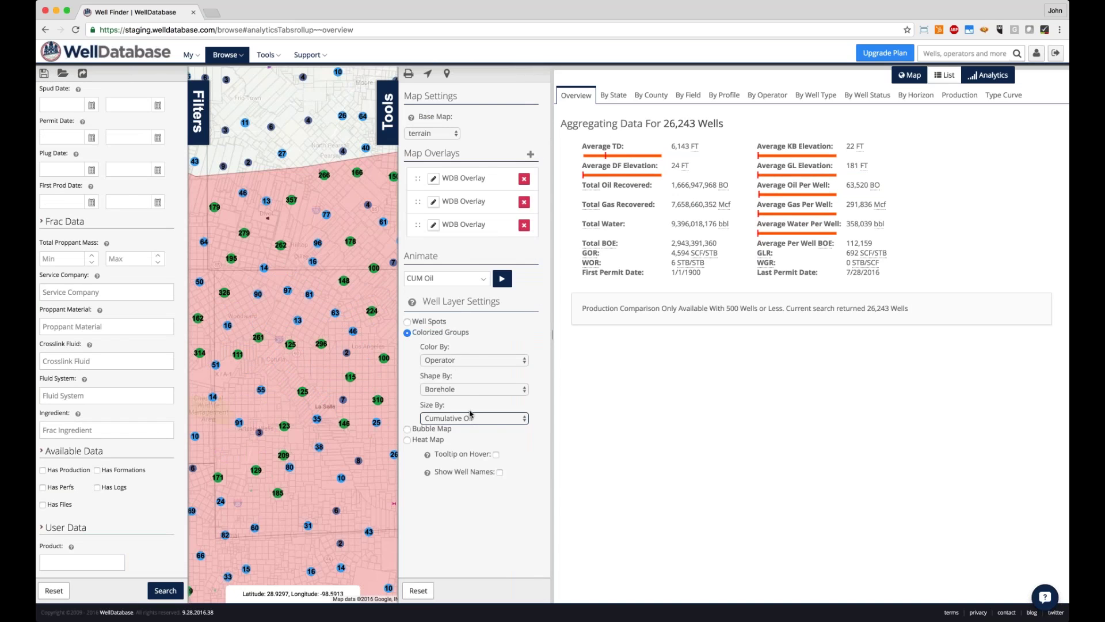
{"action": "left_click", "coordinate": [468, 394]}
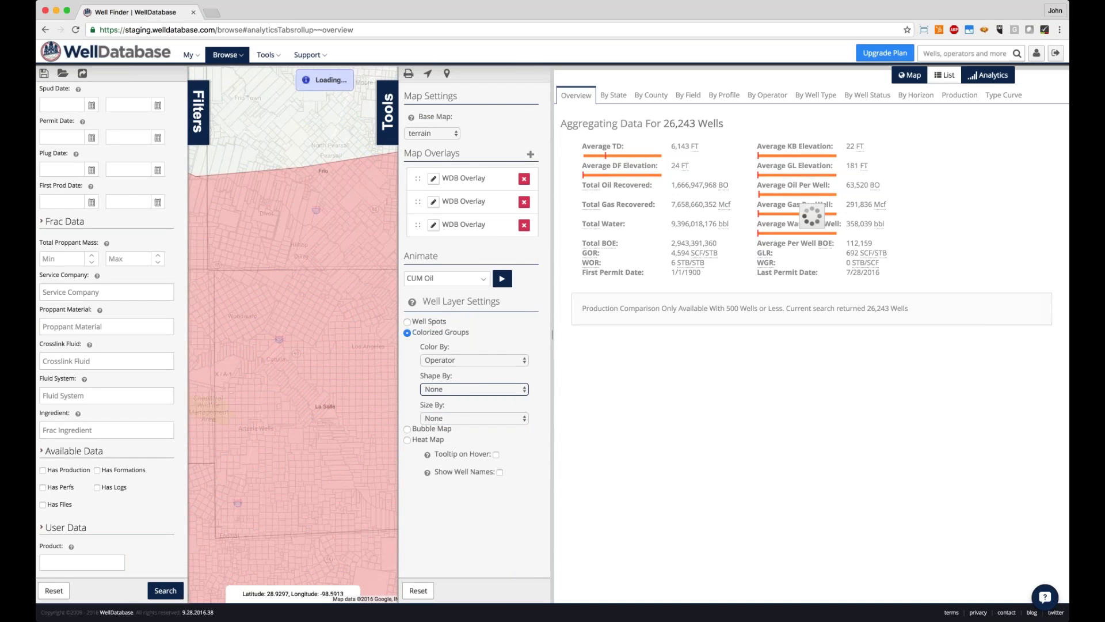
{"action": "left_click", "coordinate": [388, 113]}
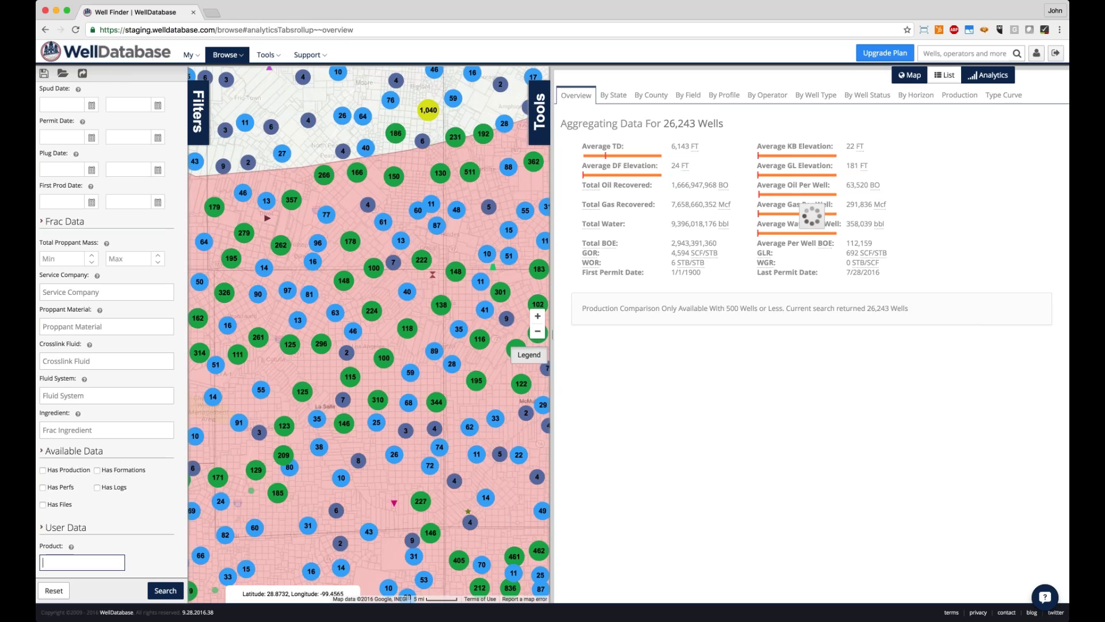
Step: Search for wells whose user data product is Product C
{"action": "type", "text": "Produ"}
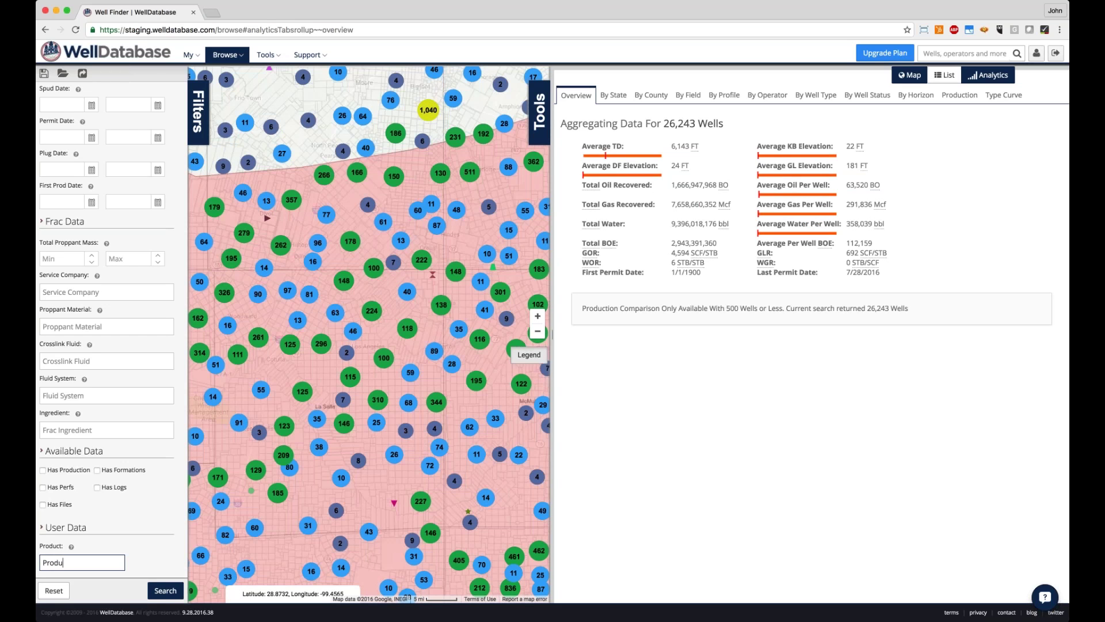
{"action": "type", "text": "ct C"}
{"action": "key", "text": "Return"}
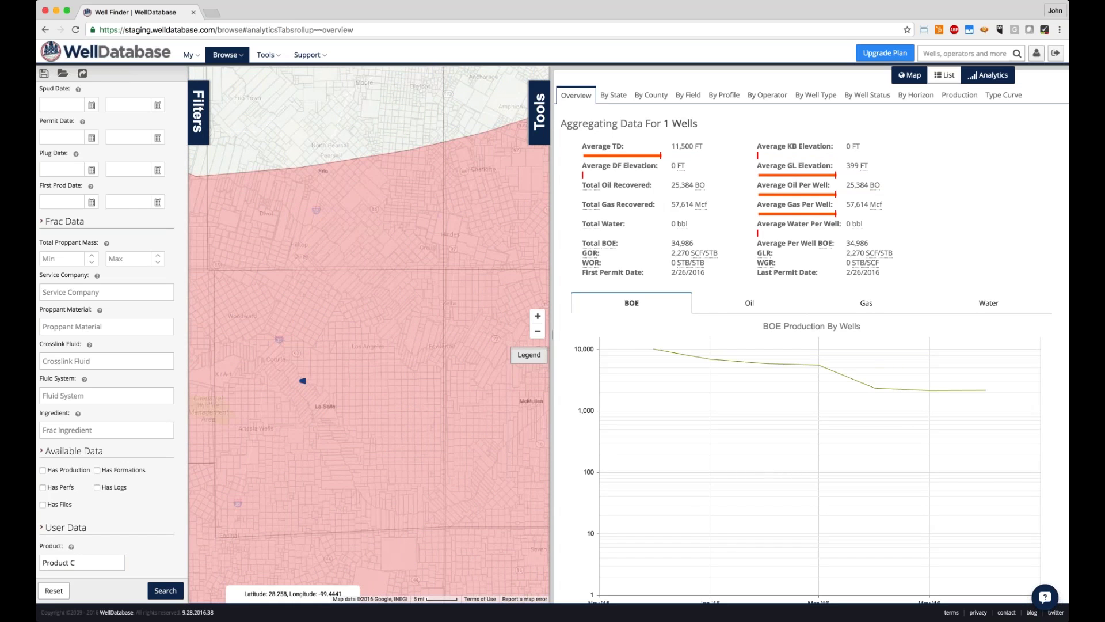
Step: Change the user data product filter to Product B and run the well search
{"action": "left_click", "coordinate": [82, 566]}
{"action": "double_click", "coordinate": [82, 566]}
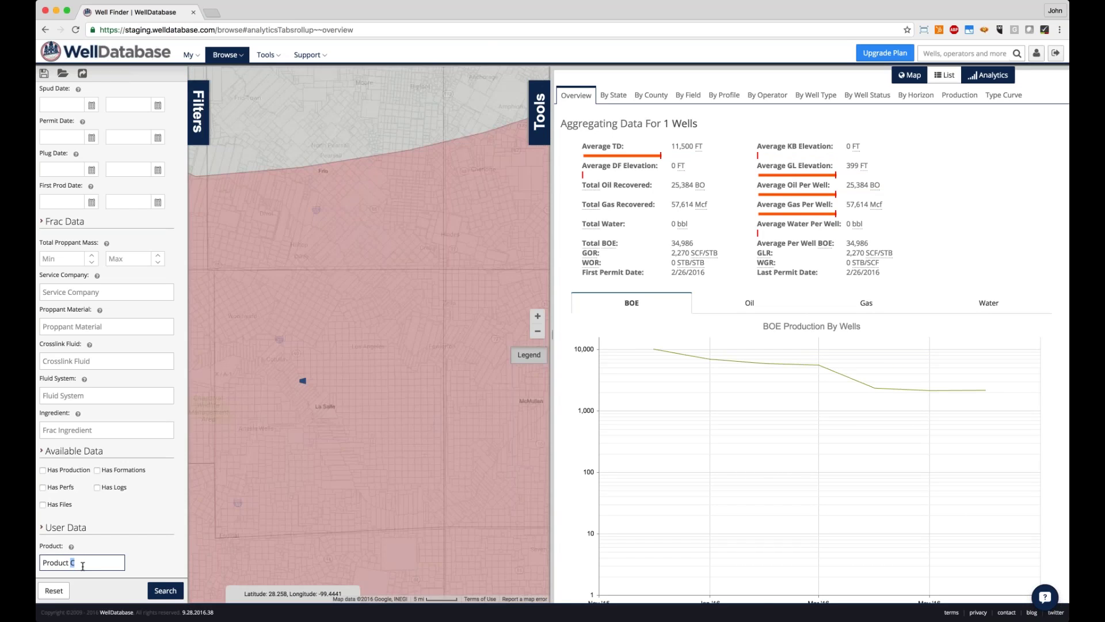
{"action": "type", "text": "B"}
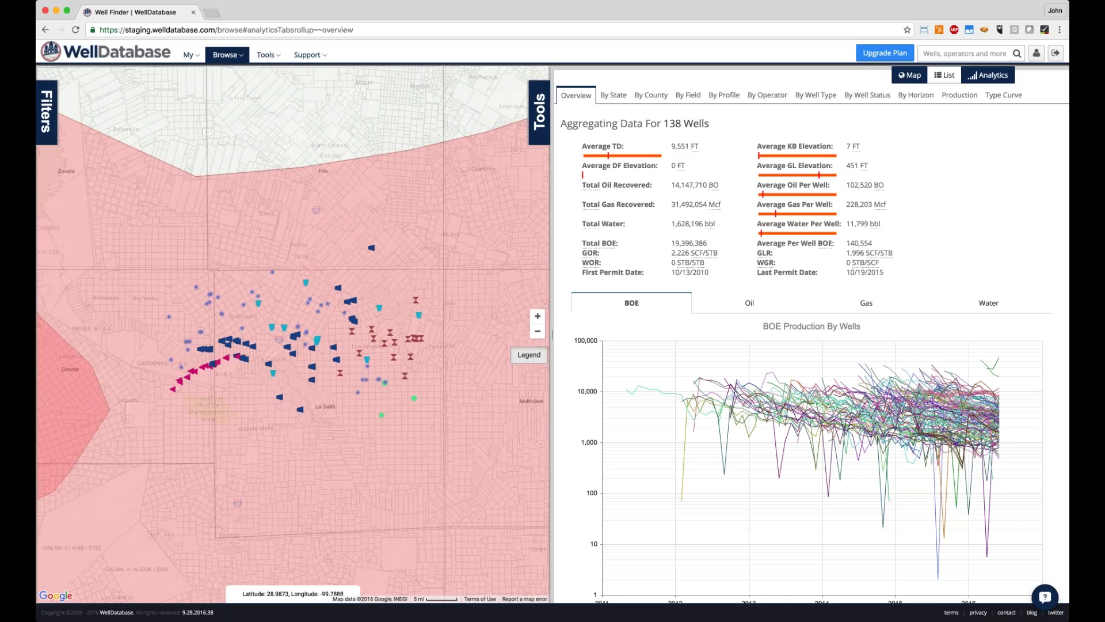
Step: Examine the Product B wells' analytics by operator, highlighting individual operators' wells from the well-count chart
{"action": "left_click", "coordinate": [45, 111]}
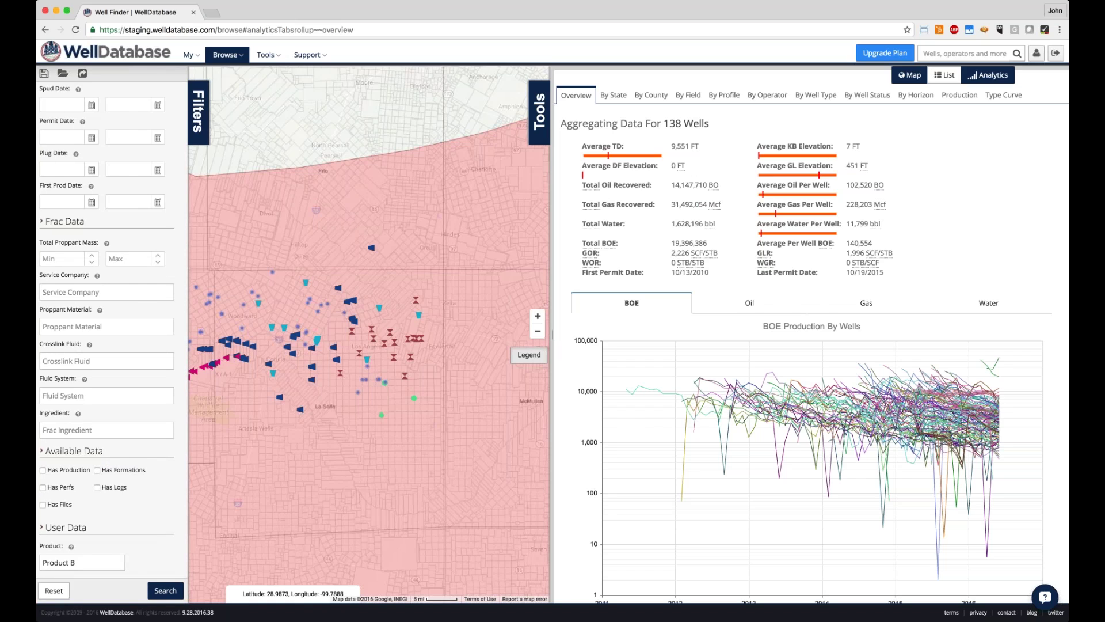
{"action": "left_click", "coordinate": [198, 111]}
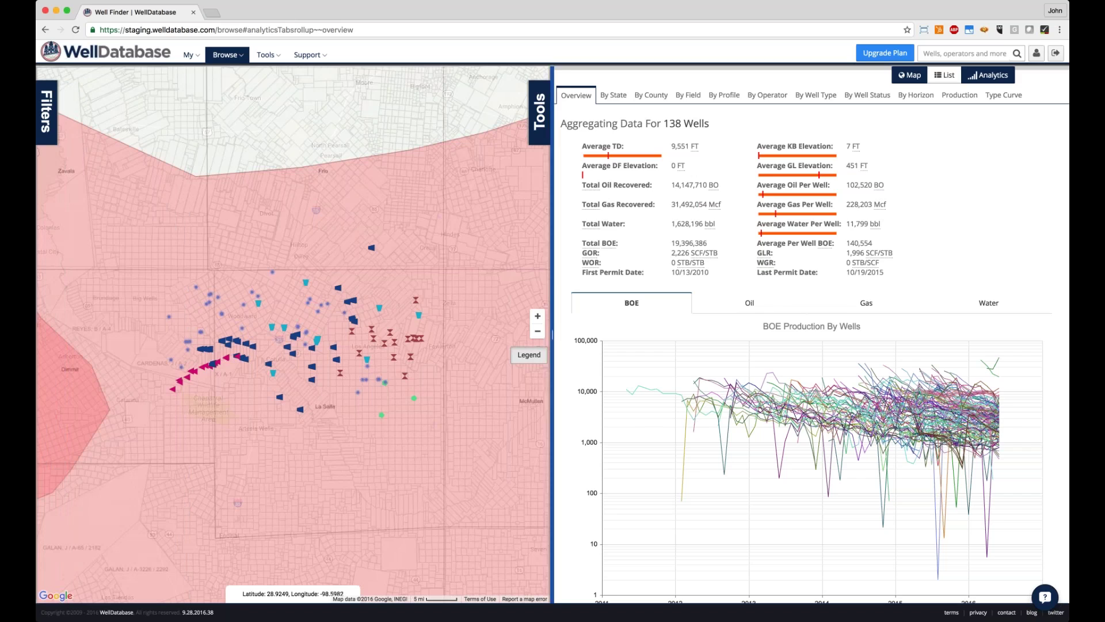
{"action": "left_click", "coordinate": [768, 97]}
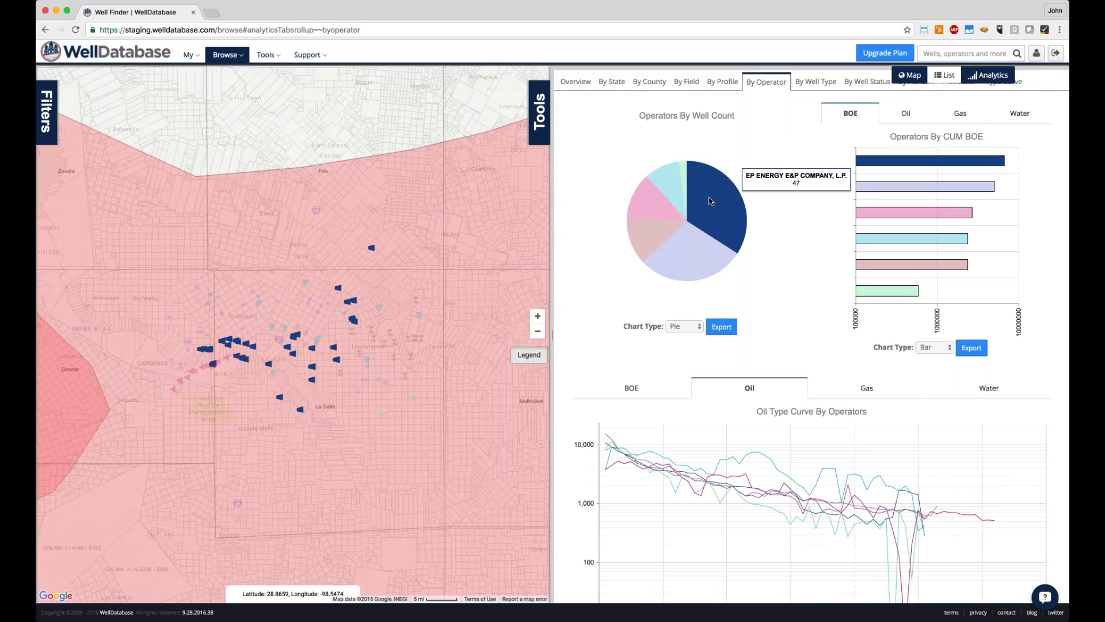
{"action": "mouse_move", "coordinate": [650, 246]}
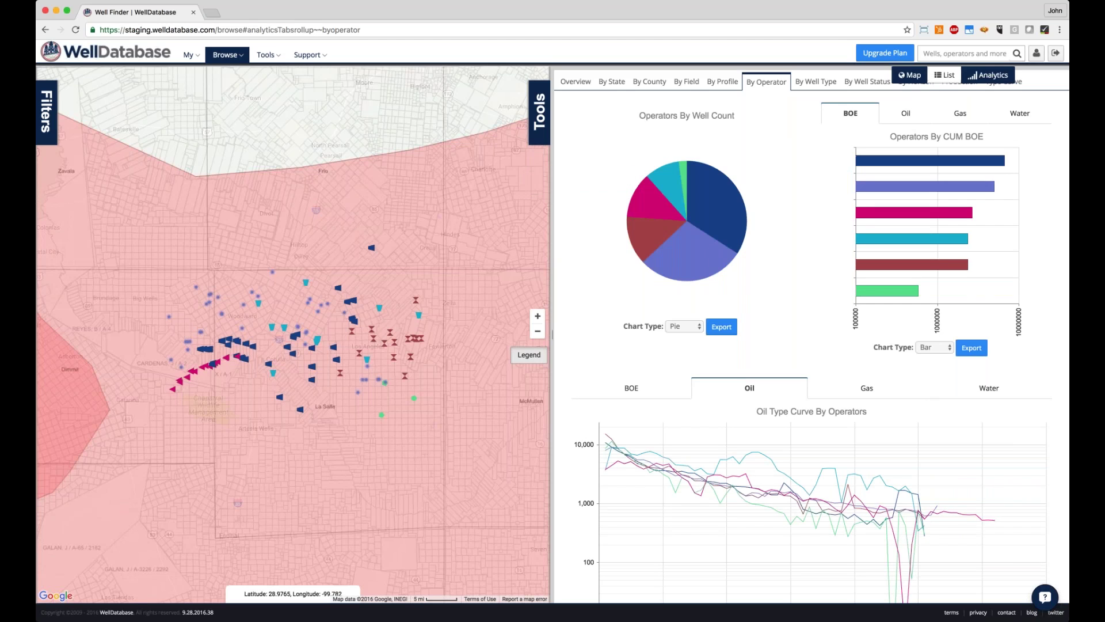
Step: Change the user data product filter to Product A and run the well search
{"action": "left_click", "coordinate": [46, 112]}
{"action": "left_click", "coordinate": [71, 562]}
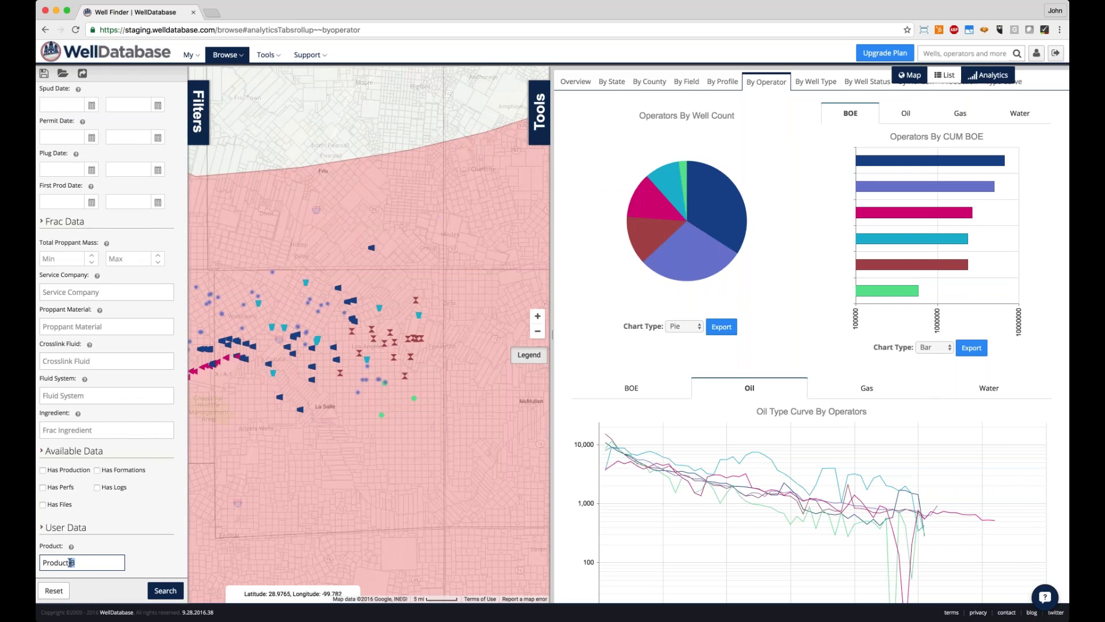
{"action": "key", "text": "BackSpace"}
{"action": "type", "text": "A"}
{"action": "key", "text": "Return"}
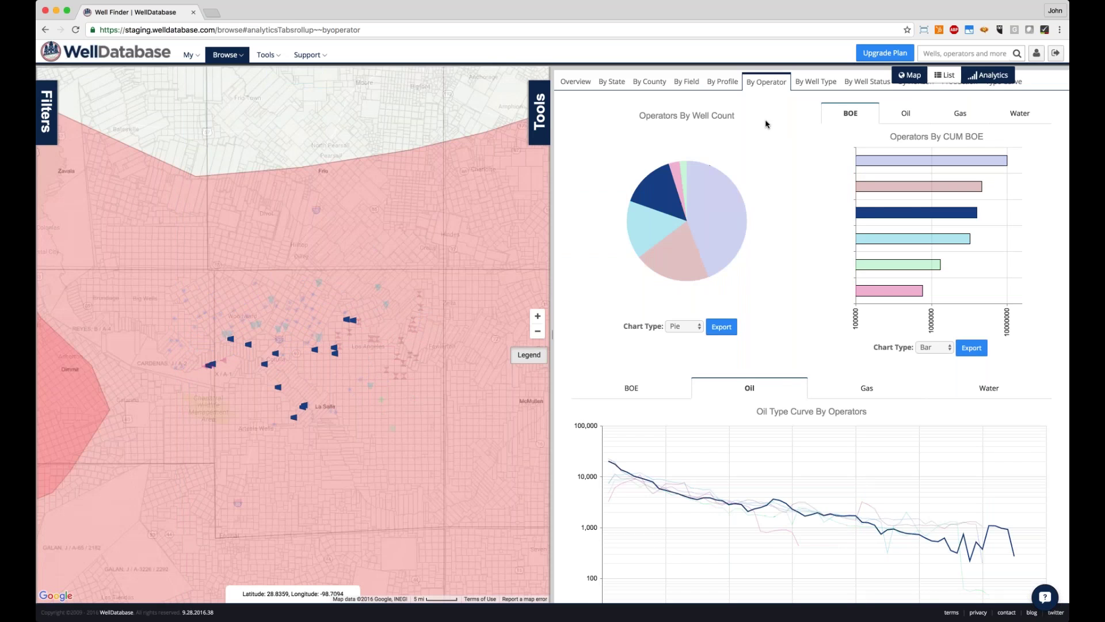
Step: Show the well list together with the analytics overview and review the general details of the SALINAS UNIT III LAS B2H well
{"action": "left_click", "coordinate": [718, 82]}
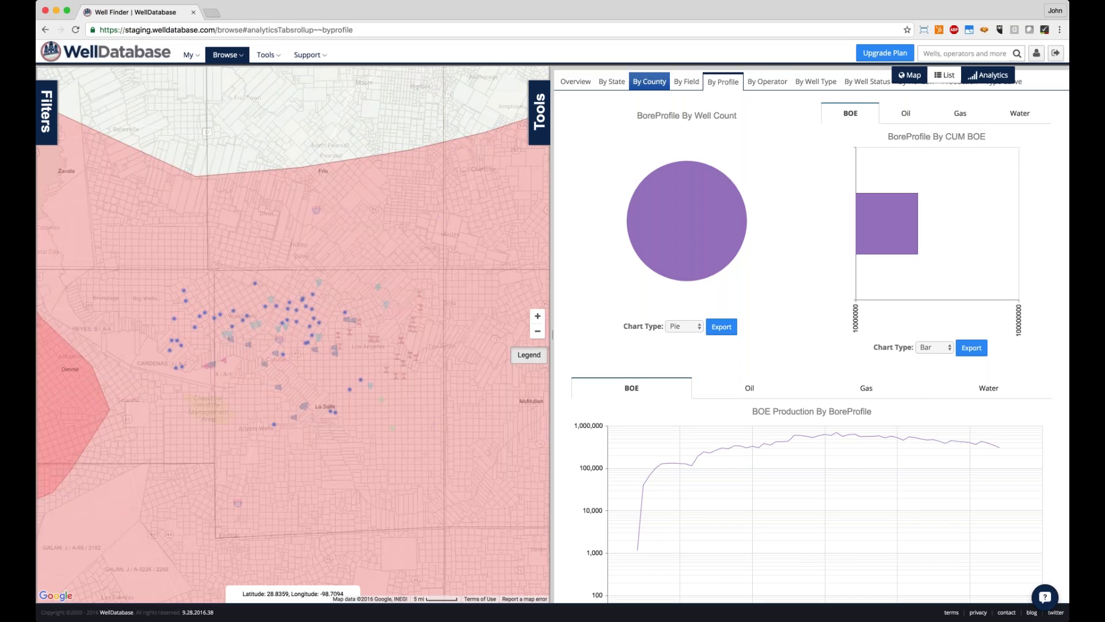
{"action": "left_click", "coordinate": [576, 82]}
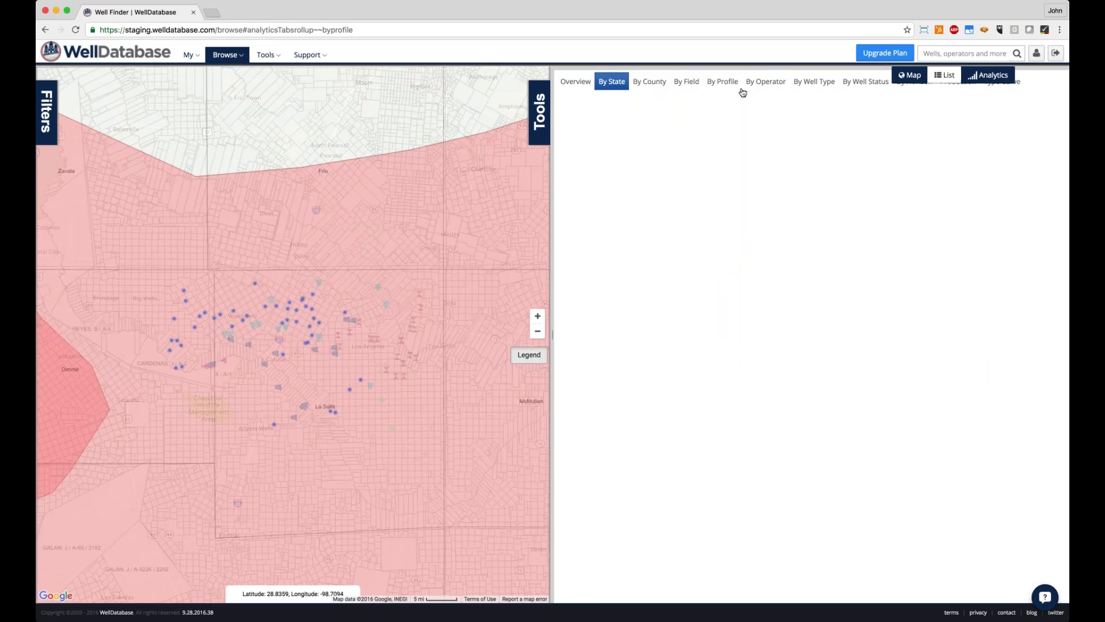
{"action": "left_click", "coordinate": [944, 76]}
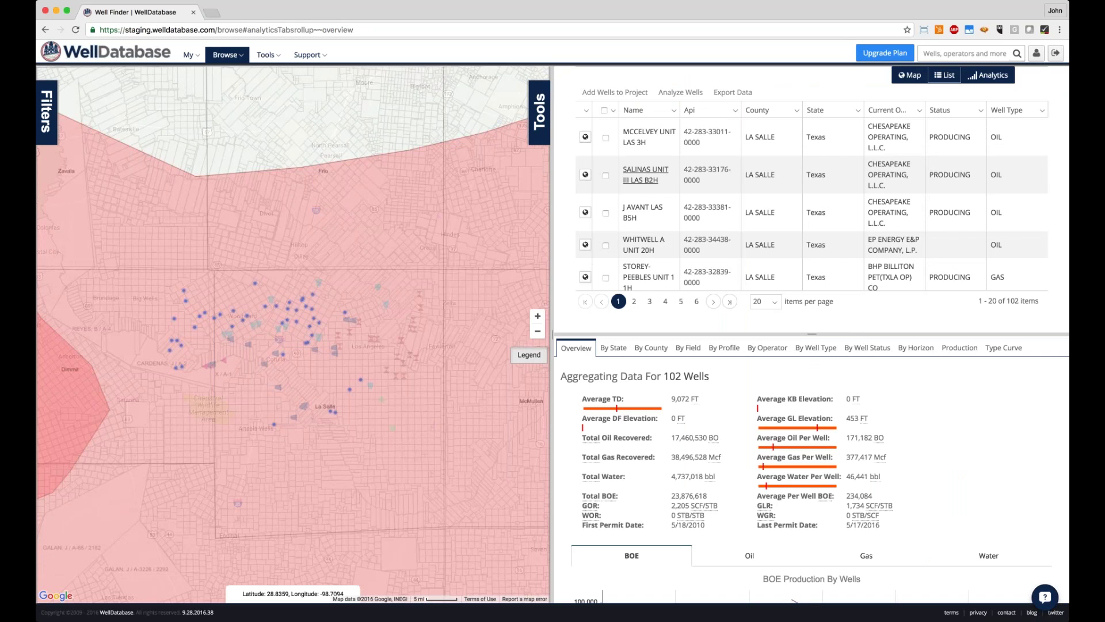
{"action": "left_click", "coordinate": [645, 170]}
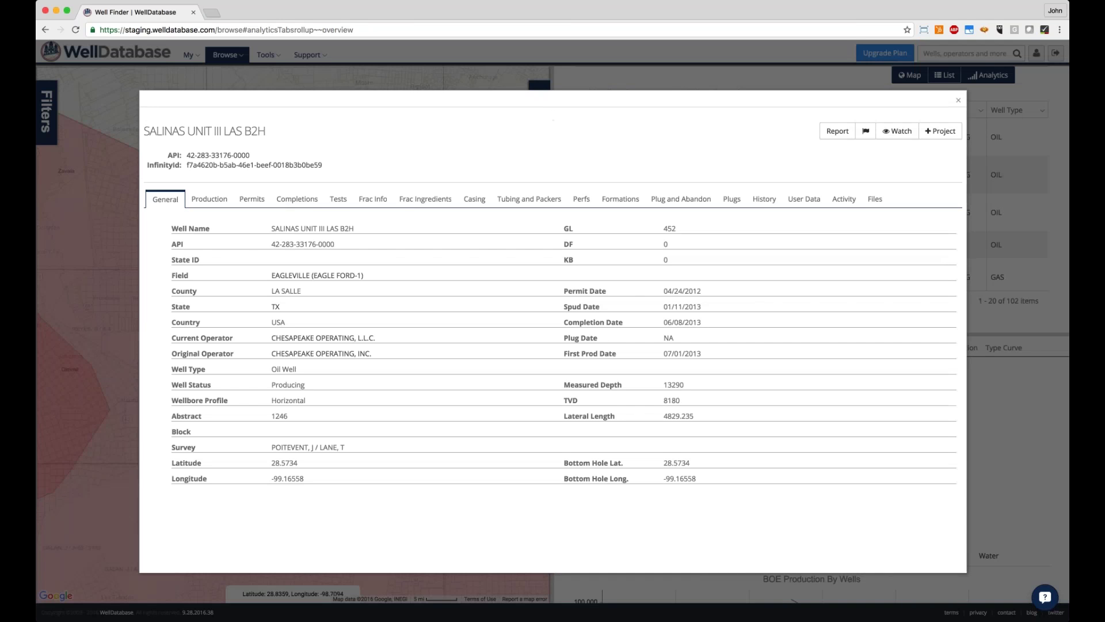
{"action": "left_click", "coordinate": [958, 100]}
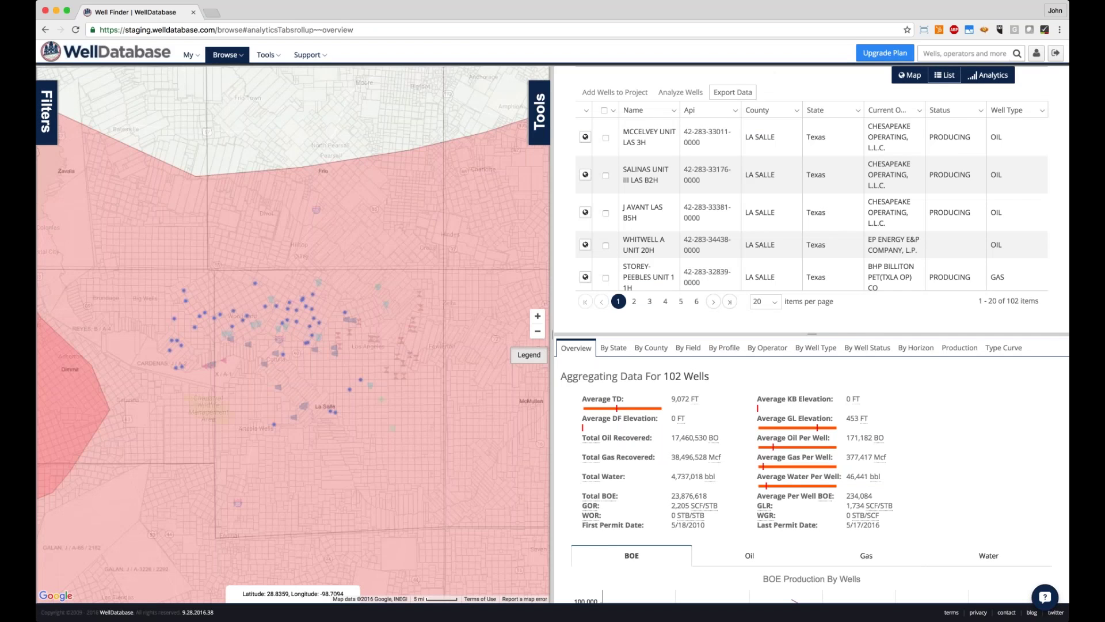
Step: Start a data export of the listed wells, review the selectable data types and include only Well Headers
{"action": "left_click", "coordinate": [743, 93]}
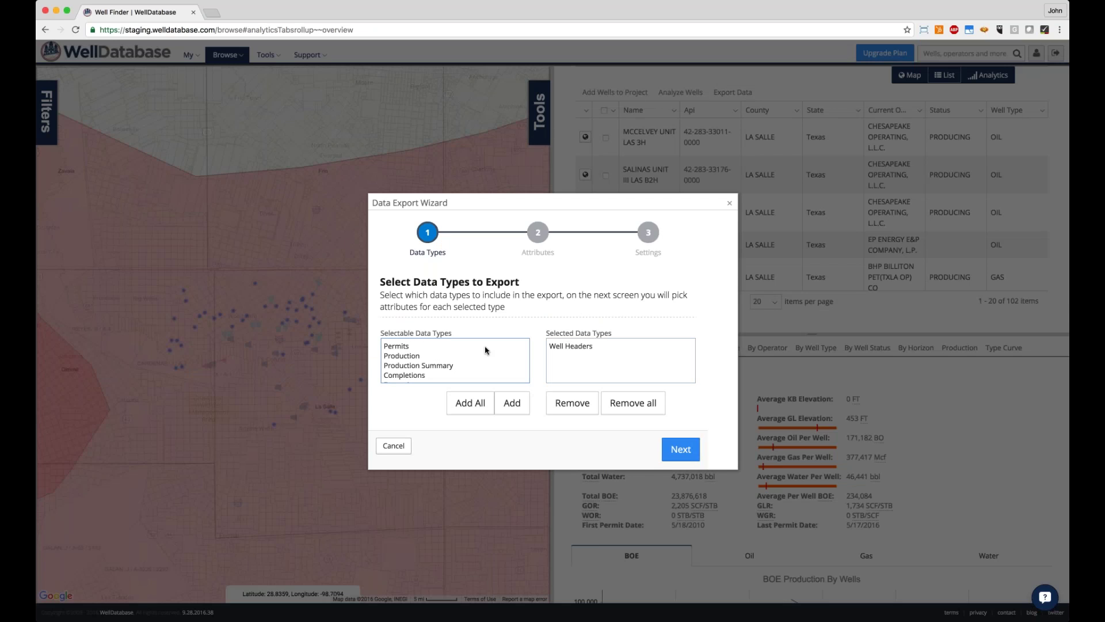
{"action": "left_click", "coordinate": [634, 403]}
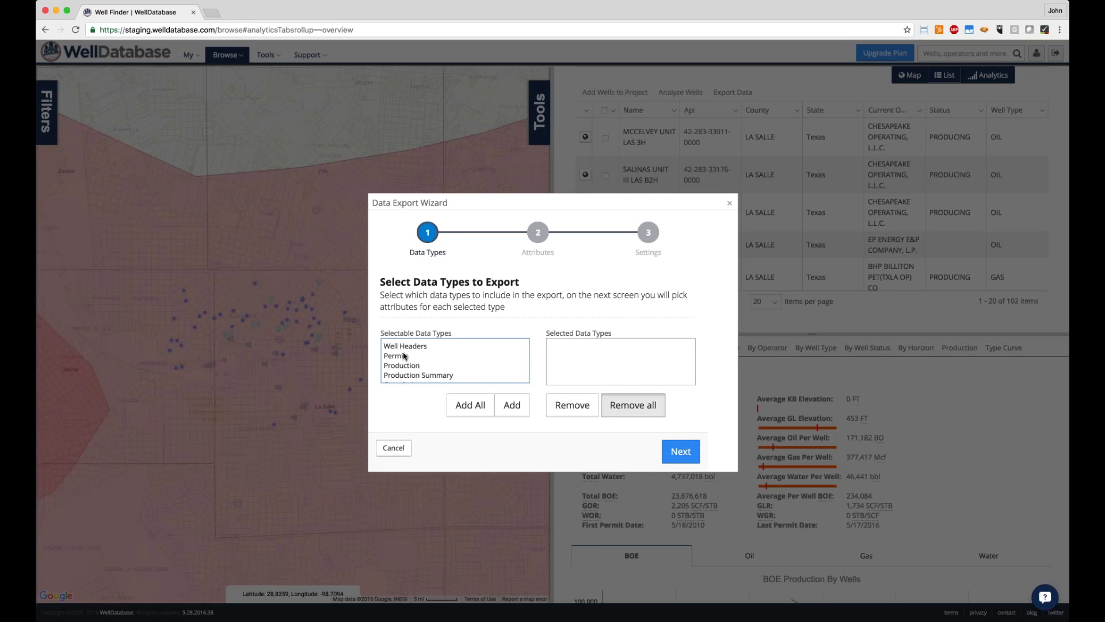
{"action": "scroll", "coordinate": [405, 356], "scroll_direction": "down", "scroll_amount": 1}
{"action": "left_click", "coordinate": [500, 370]}
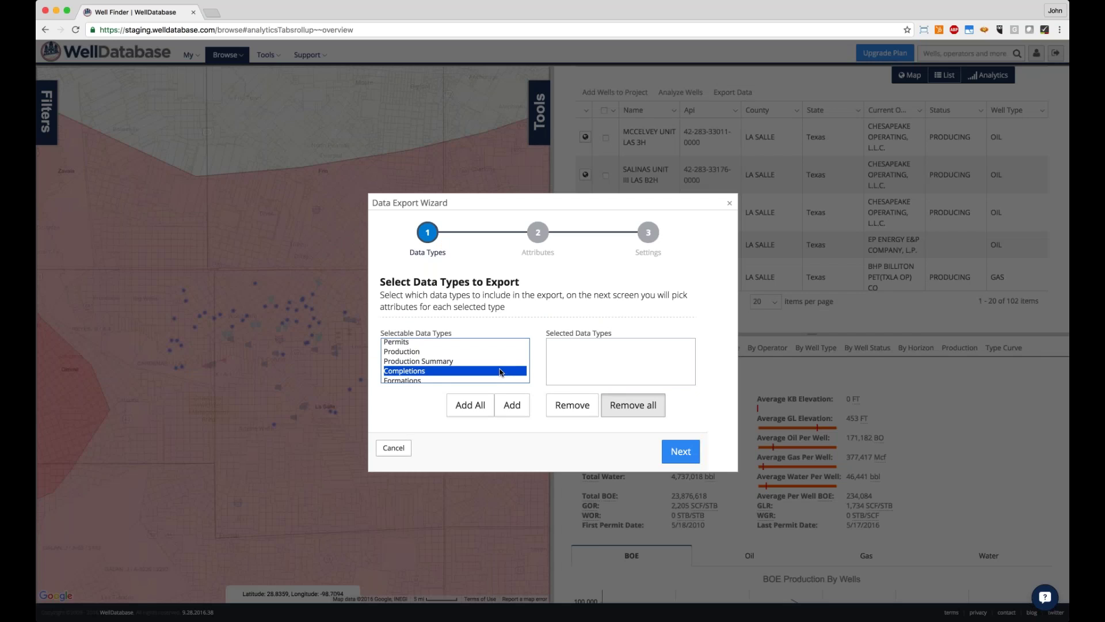
{"action": "scroll", "coordinate": [500, 371], "scroll_direction": "down", "scroll_amount": 4}
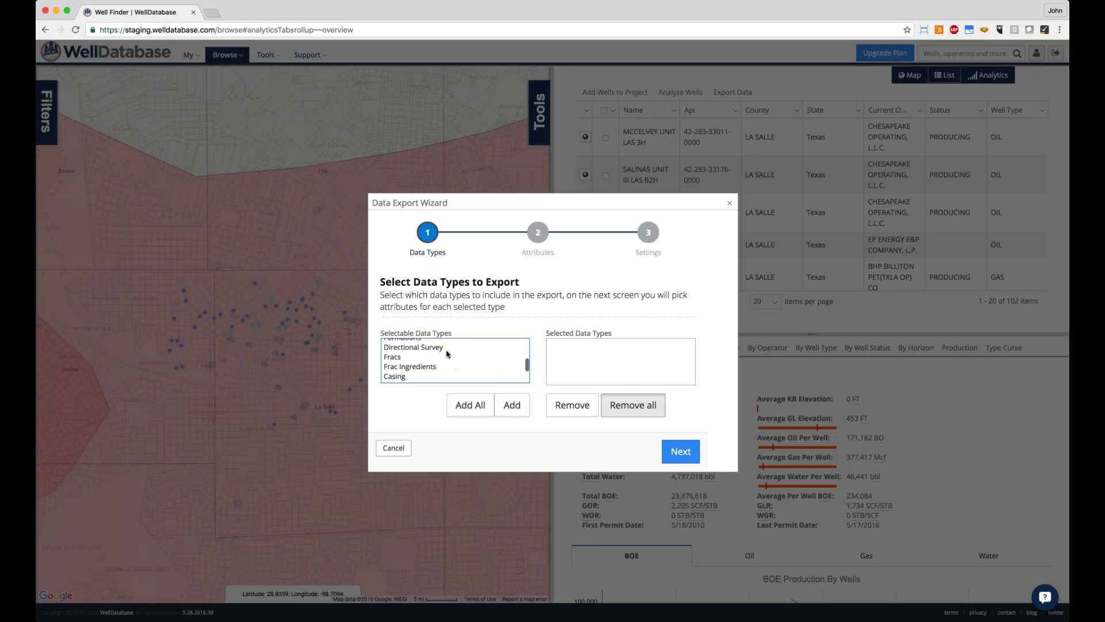
{"action": "scroll", "coordinate": [484, 371], "scroll_direction": "down", "scroll_amount": 3}
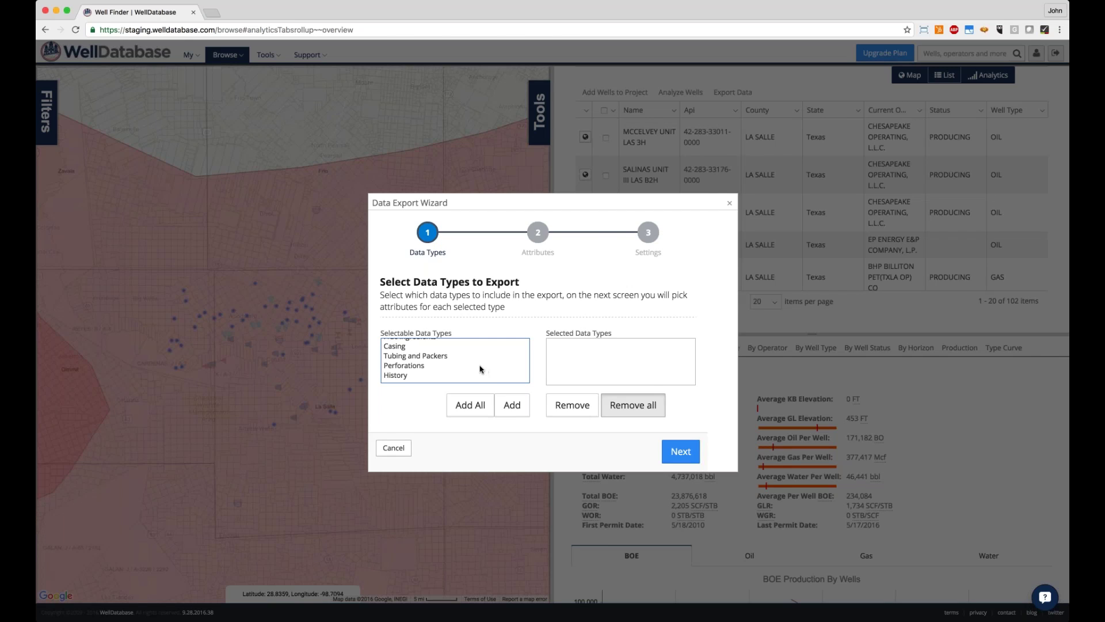
{"action": "scroll", "coordinate": [478, 367], "scroll_direction": "up", "scroll_amount": 3}
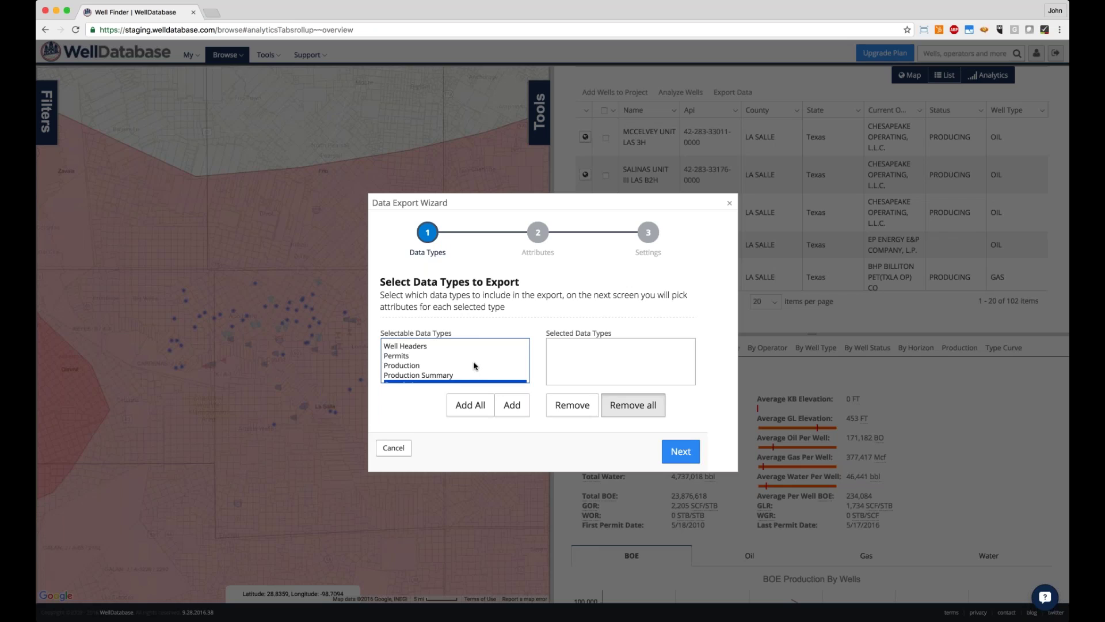
{"action": "left_click", "coordinate": [429, 347]}
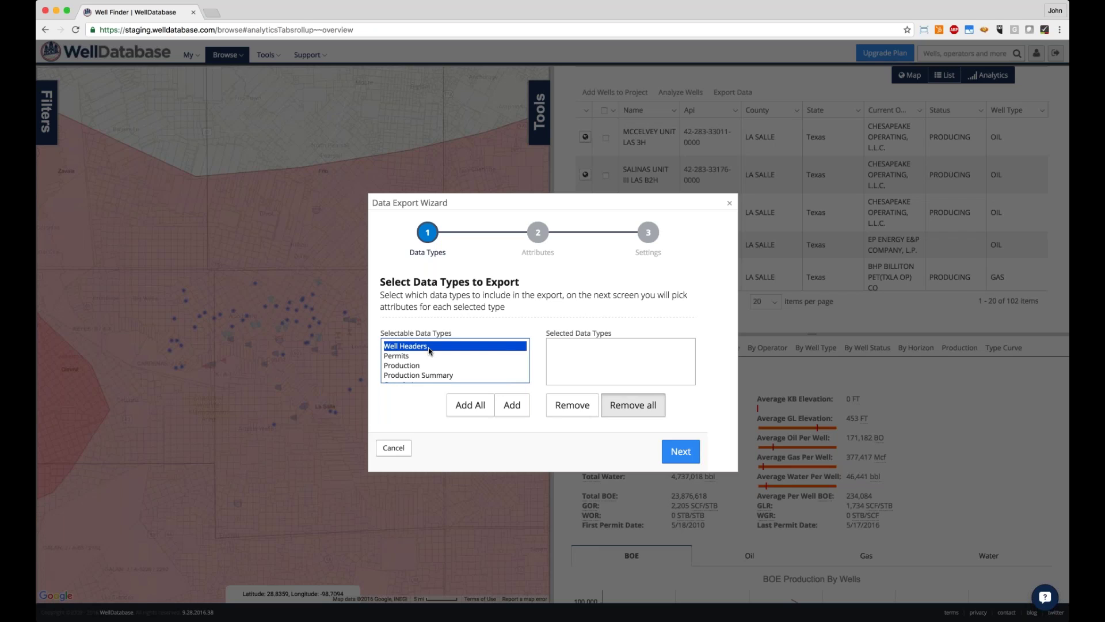
{"action": "left_click", "coordinate": [512, 404]}
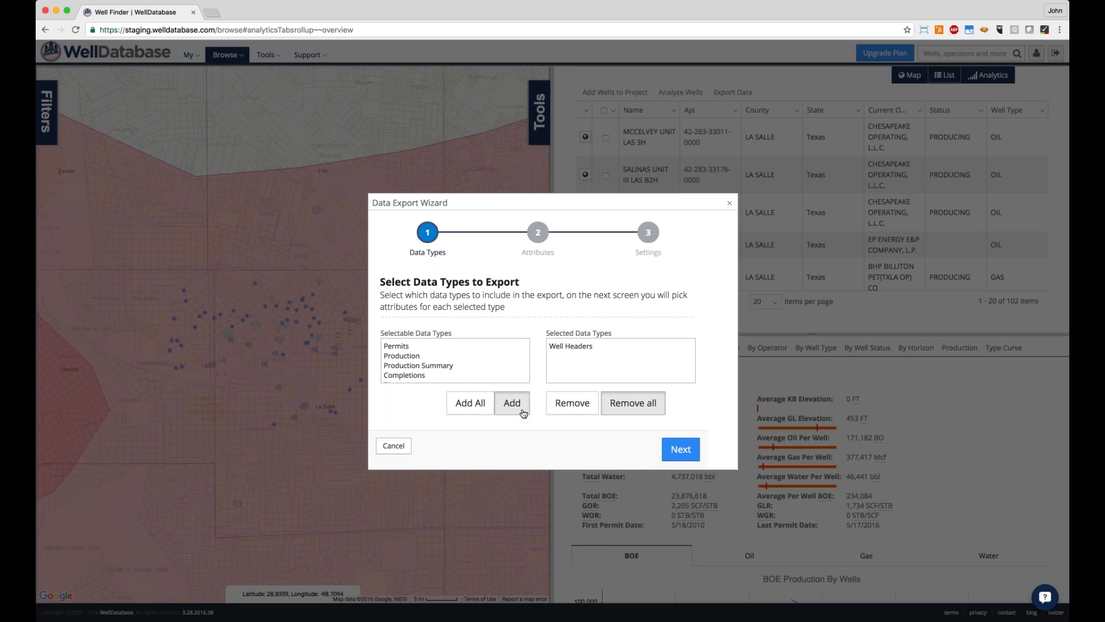
Step: Add Permits, Production and Fracs to the data types included in the export and continue to the attribute selection
{"action": "left_click", "coordinate": [414, 347]}
{"action": "left_click", "coordinate": [512, 403]}
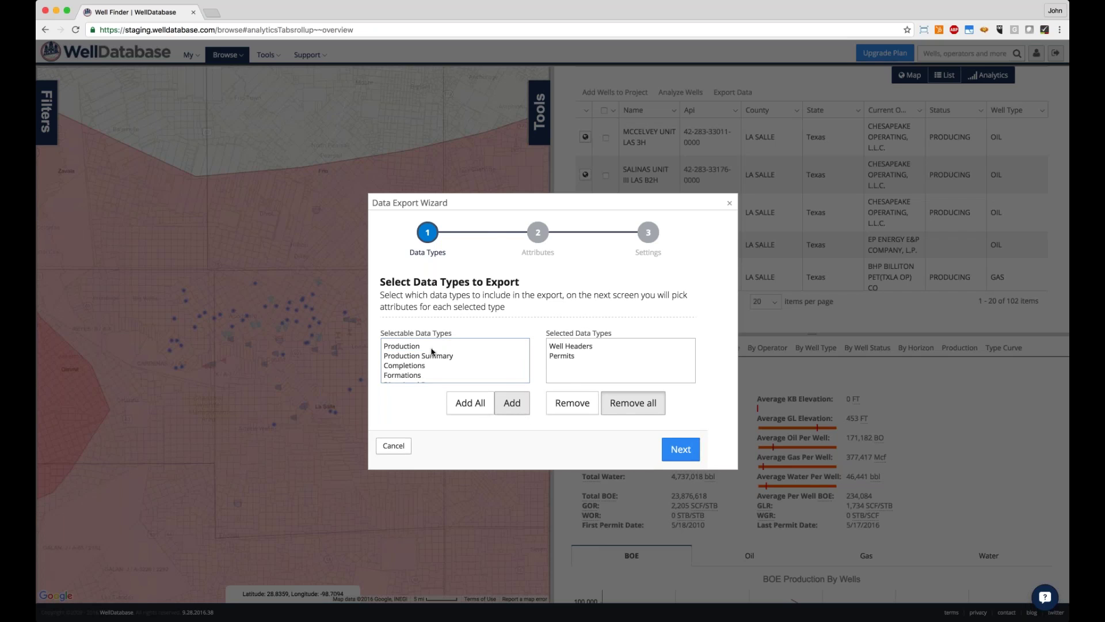
{"action": "left_click", "coordinate": [432, 347]}
{"action": "left_click", "coordinate": [512, 403]}
{"action": "scroll", "coordinate": [454, 360], "scroll_direction": "down", "scroll_amount": 2}
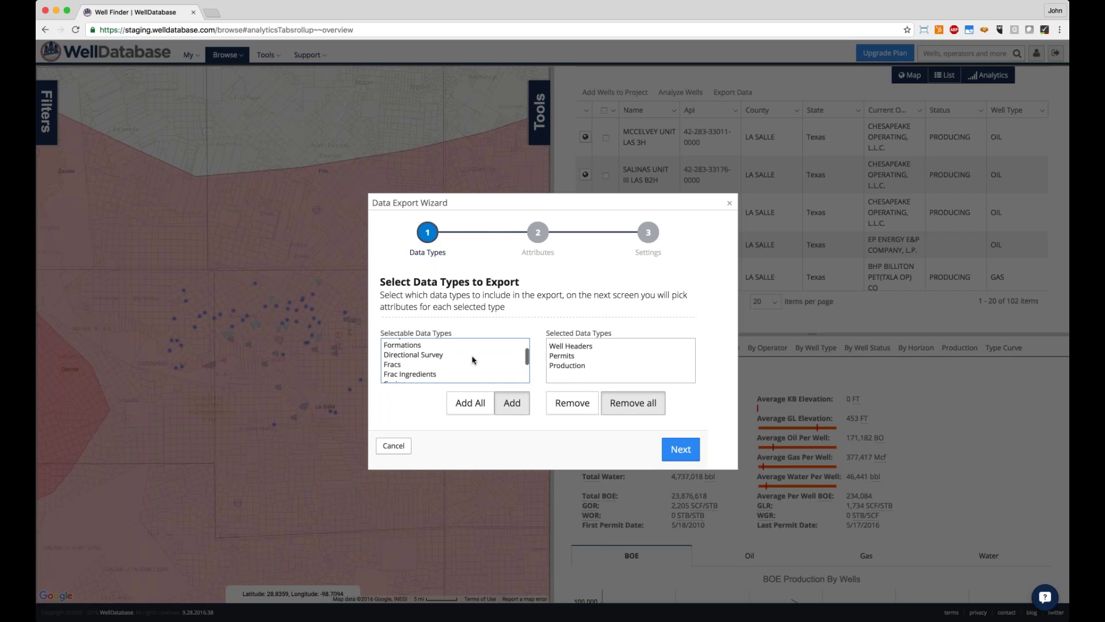
{"action": "left_click", "coordinate": [415, 365]}
{"action": "left_click", "coordinate": [509, 402]}
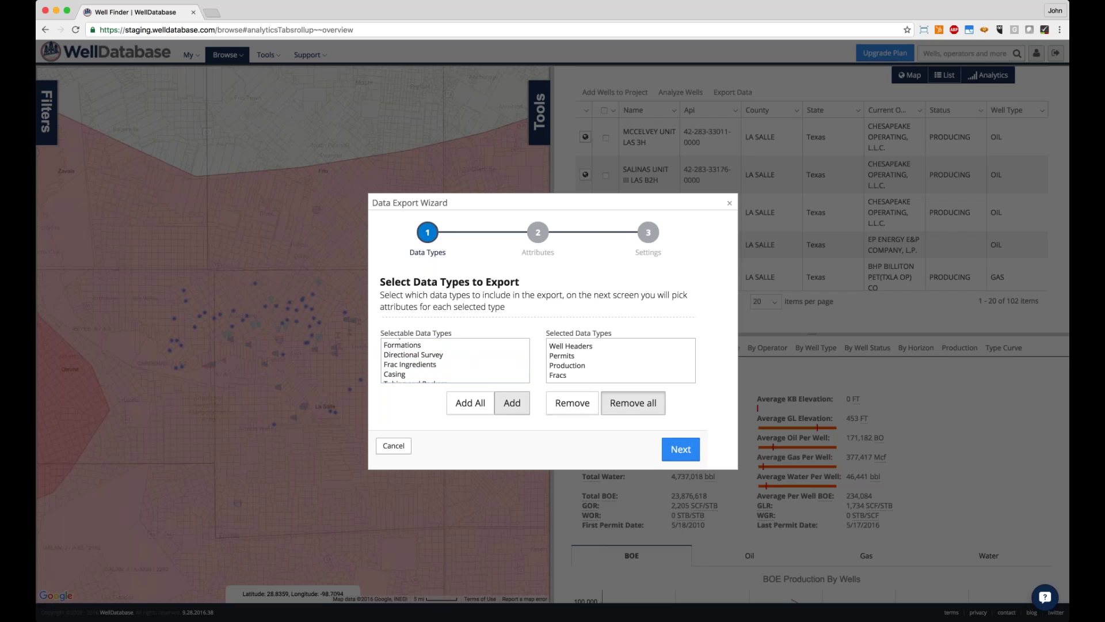
{"action": "left_click", "coordinate": [680, 449]}
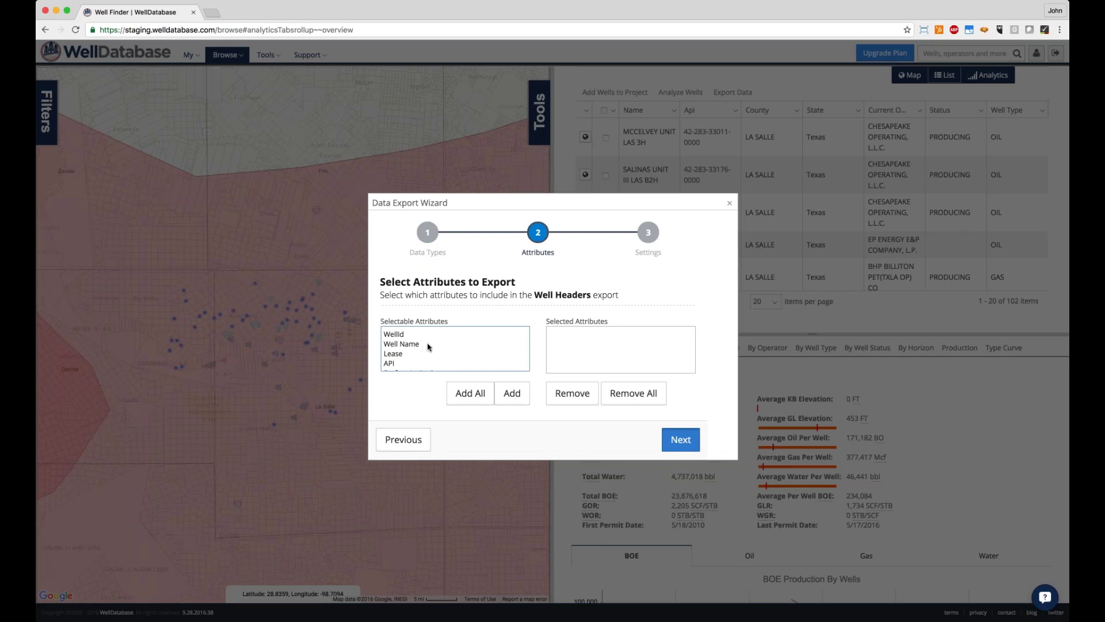
Step: Review the selectable Well Headers attributes and include all of them in the export
{"action": "scroll", "coordinate": [426, 338], "scroll_direction": "down", "scroll_amount": 2}
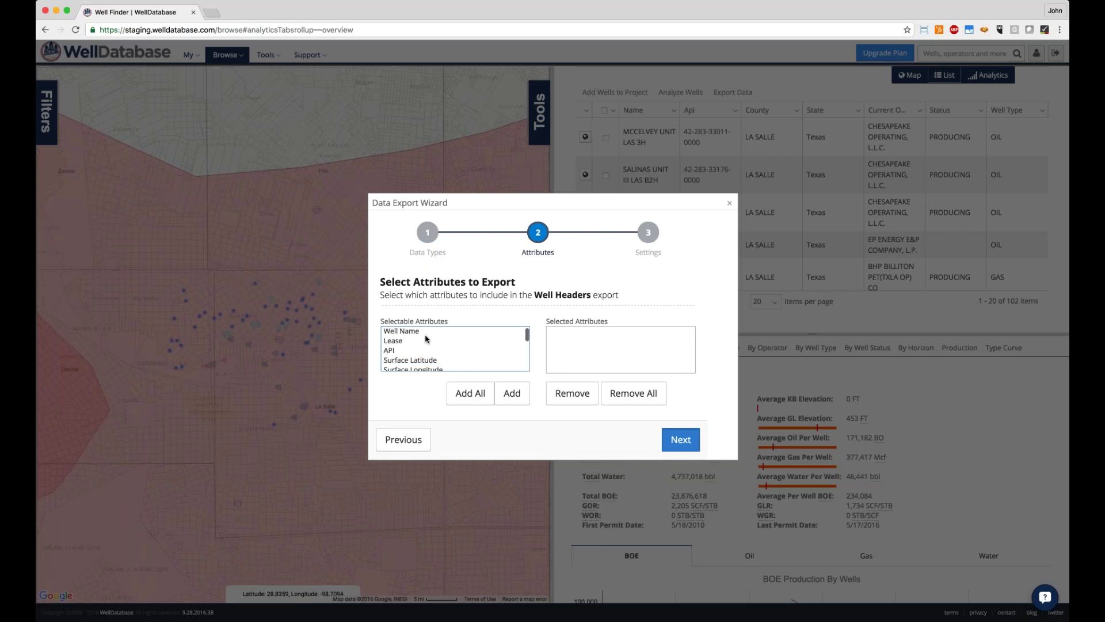
{"action": "scroll", "coordinate": [426, 339], "scroll_direction": "up", "scroll_amount": 1}
{"action": "scroll", "coordinate": [427, 339], "scroll_direction": "down", "scroll_amount": 1}
{"action": "scroll", "coordinate": [426, 339], "scroll_direction": "down", "scroll_amount": 4}
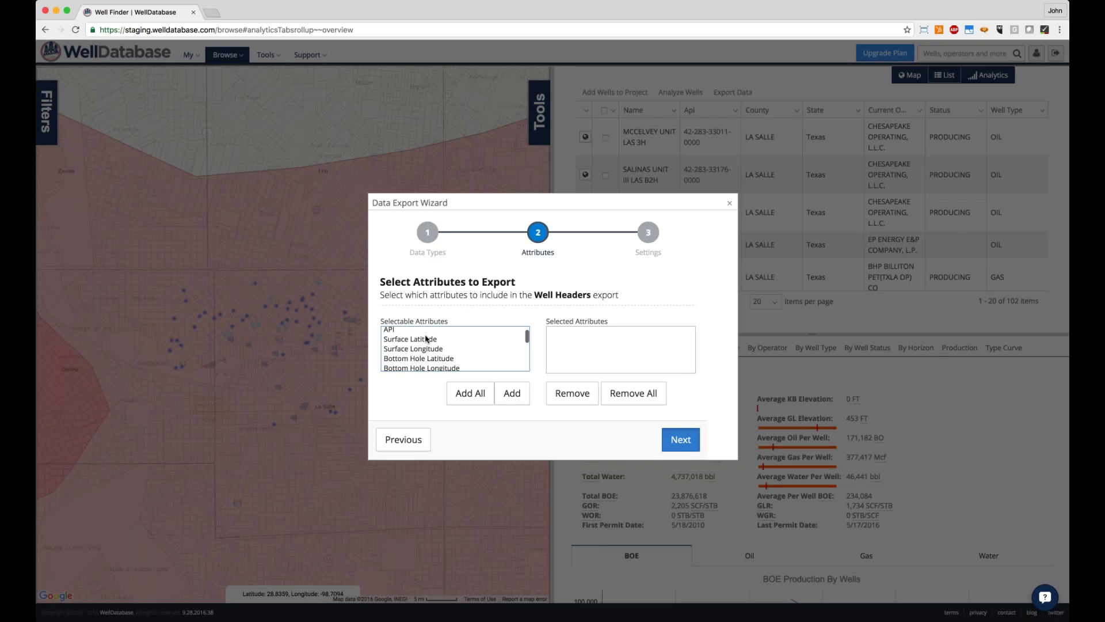
{"action": "scroll", "coordinate": [427, 339], "scroll_direction": "down", "scroll_amount": 6}
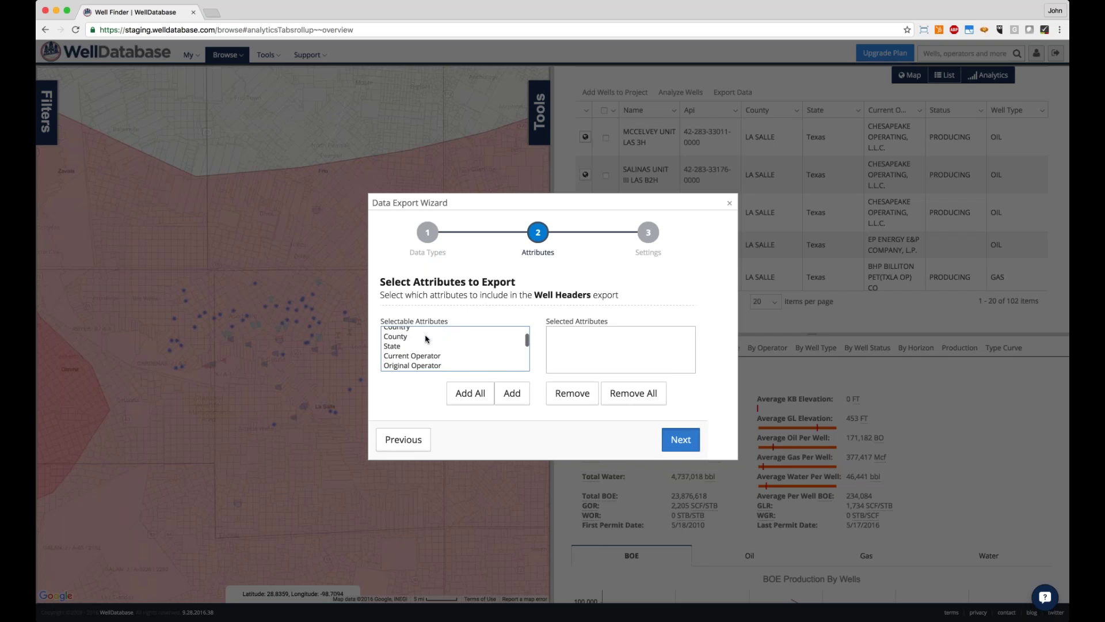
{"action": "scroll", "coordinate": [427, 339], "scroll_direction": "down", "scroll_amount": 4}
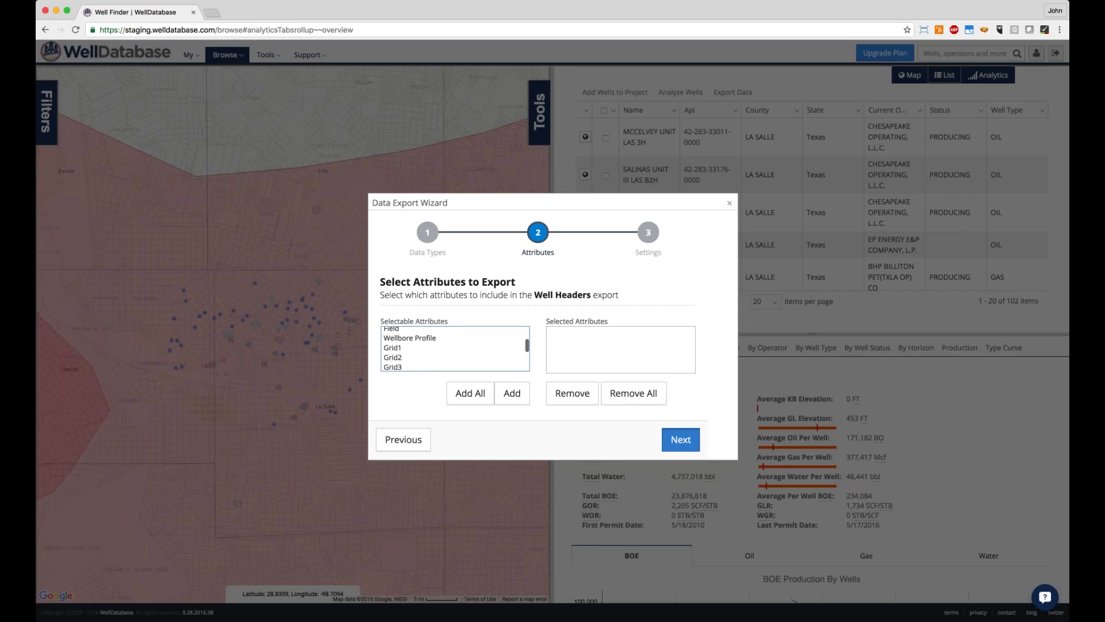
{"action": "left_click", "coordinate": [470, 393]}
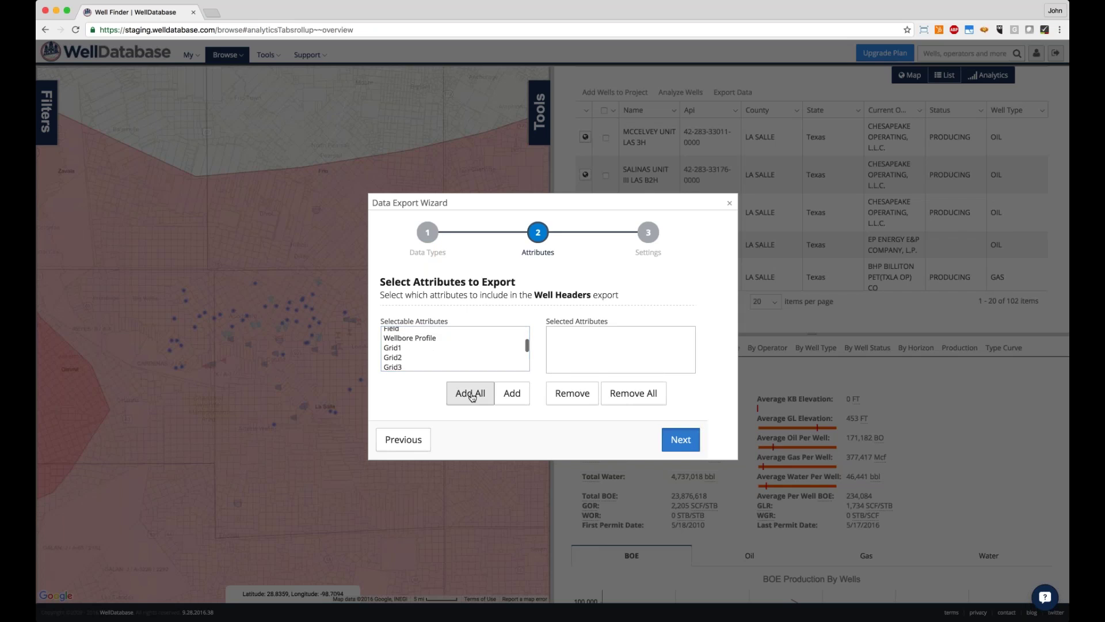
{"action": "left_click", "coordinate": [682, 443]}
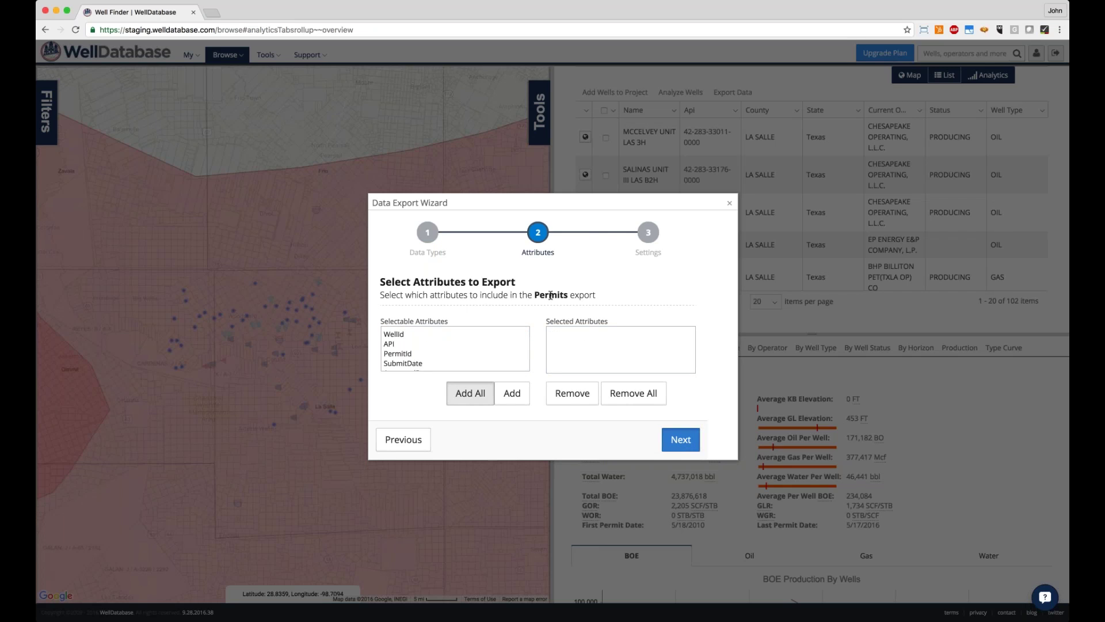
Step: Look through the selectable Permits attributes and include all of them in the export
{"action": "left_click_drag", "start_coordinate": [535, 295], "coordinate": [563, 295]}
{"action": "left_click", "coordinate": [402, 336]}
{"action": "scroll", "coordinate": [406, 344], "scroll_direction": "down", "scroll_amount": 5}
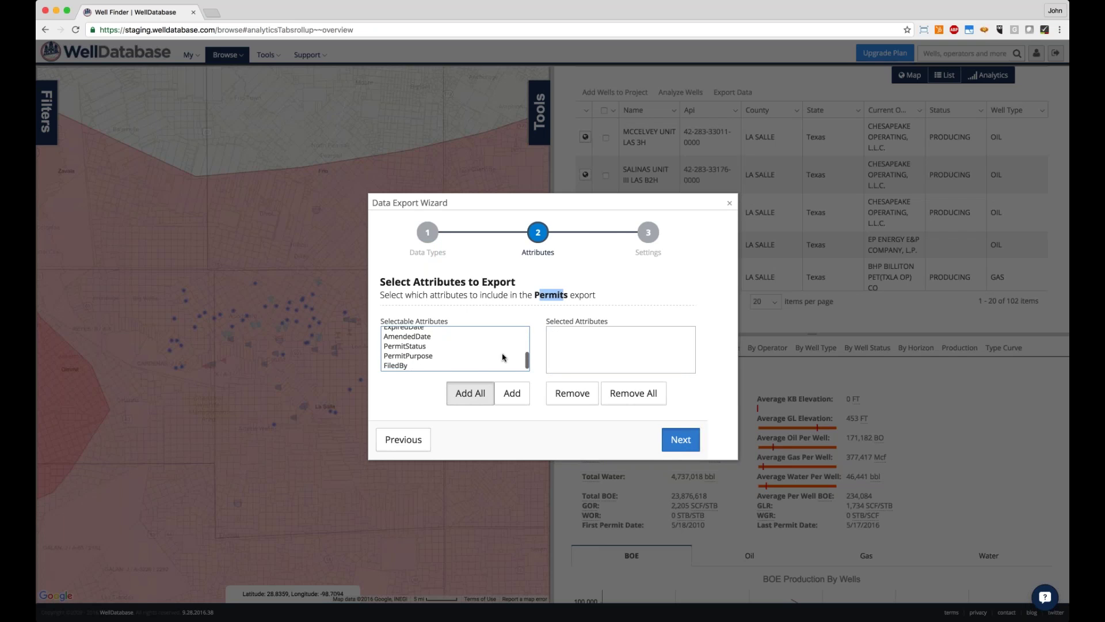
{"action": "left_click", "coordinate": [472, 395]}
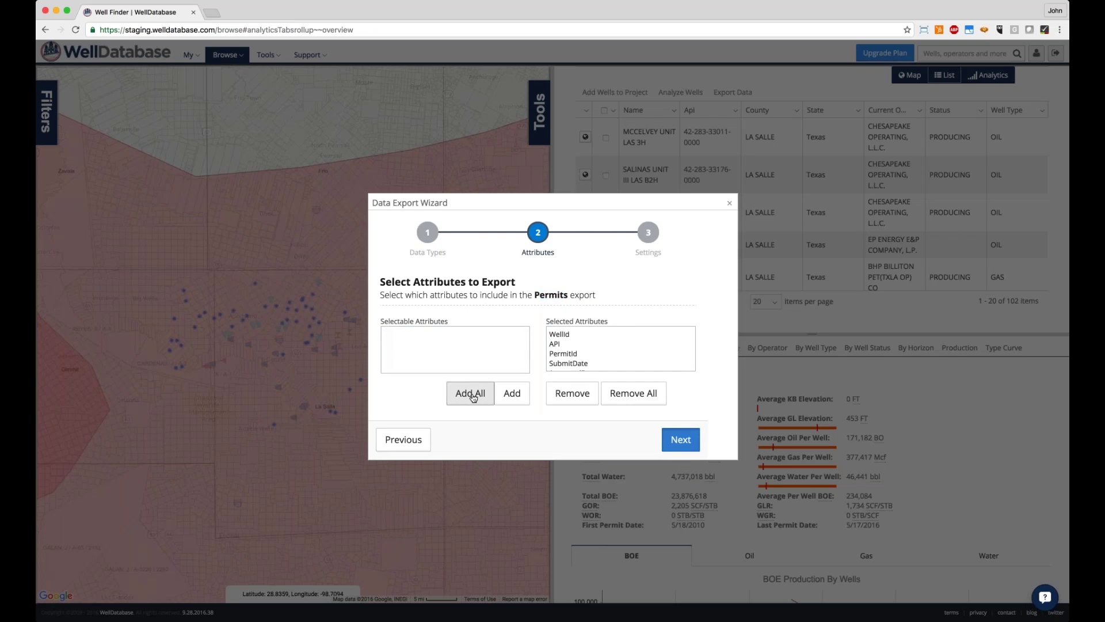
{"action": "left_click", "coordinate": [680, 439]}
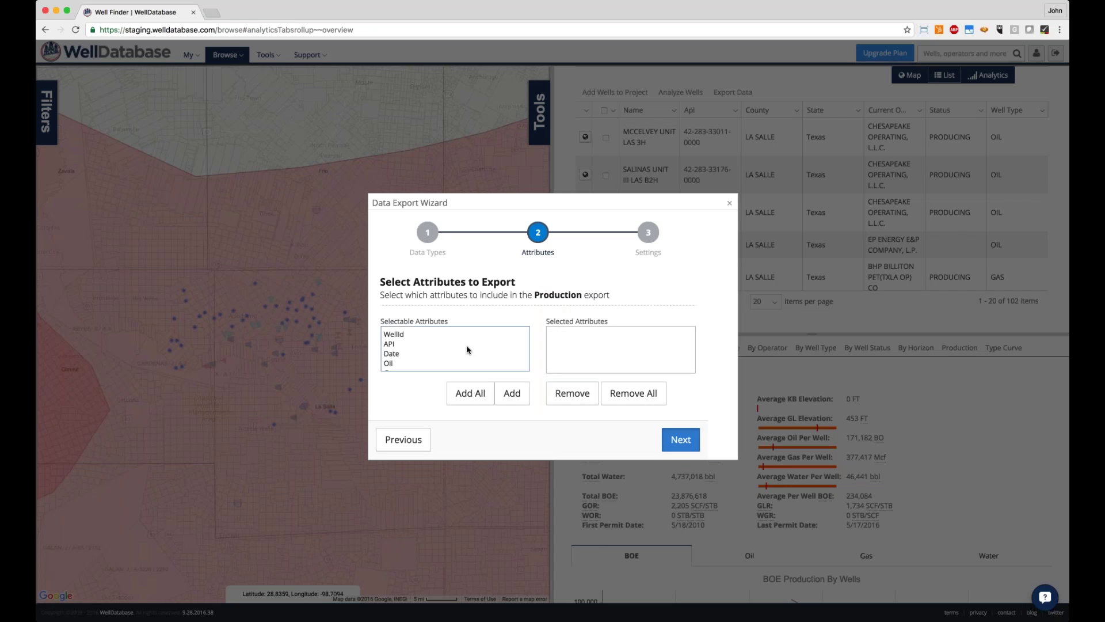
Step: Look through the selectable Production attributes and include all of them in the export
{"action": "scroll", "coordinate": [495, 339], "scroll_direction": "down", "scroll_amount": 2}
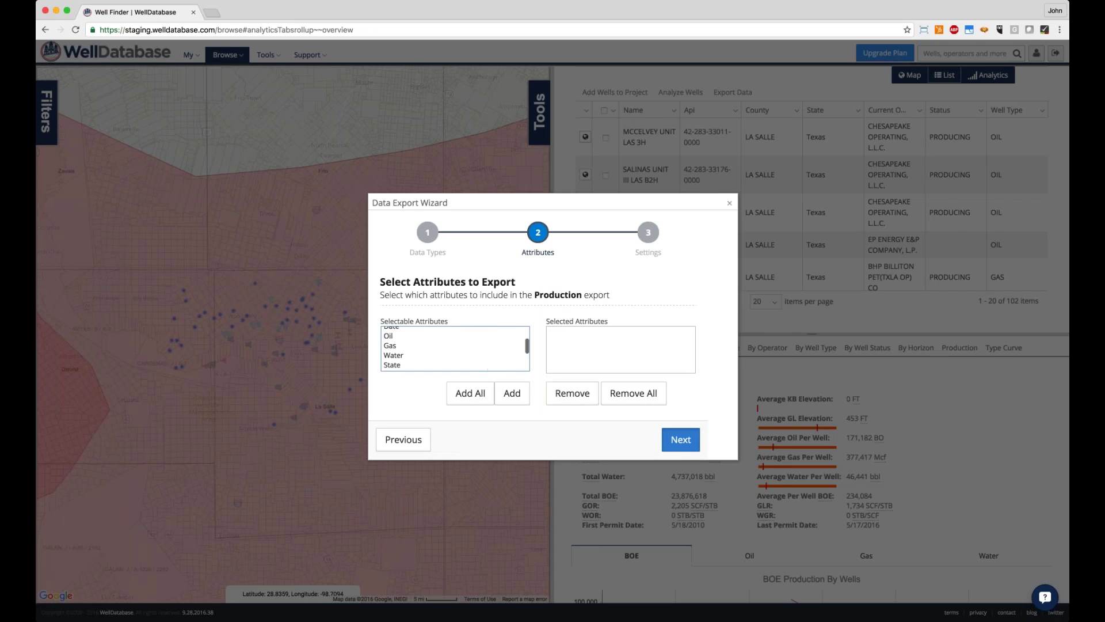
{"action": "left_click", "coordinate": [470, 394]}
{"action": "key", "text": "Return"}
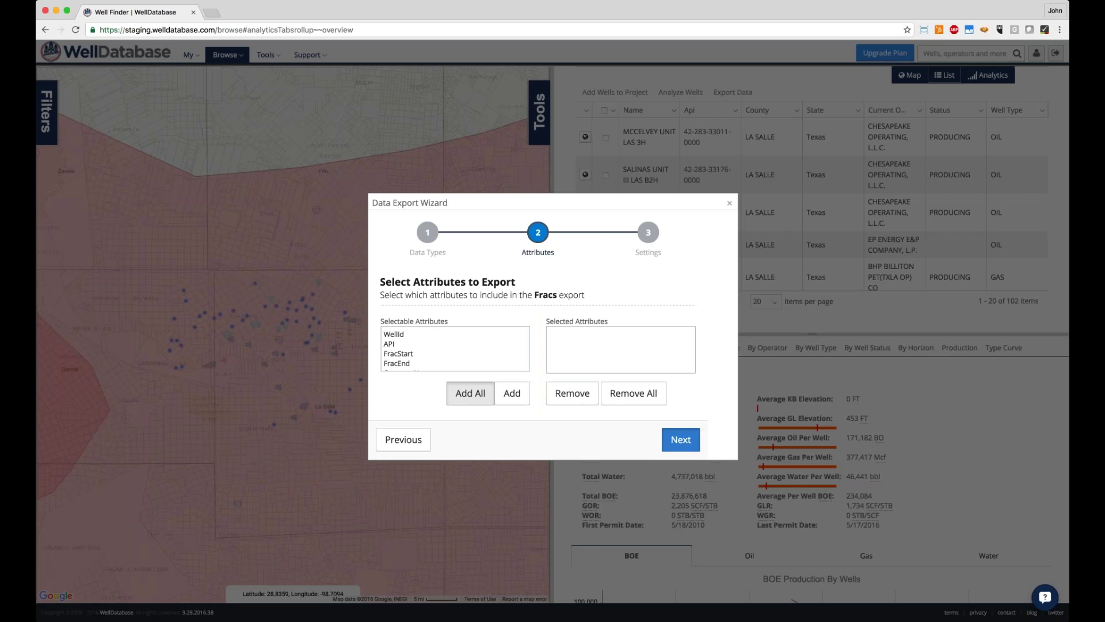
Step: Include all Fracs attributes in the export and finish the wizard with CSV as the file setting
{"action": "left_click", "coordinate": [472, 353]}
{"action": "scroll", "coordinate": [471, 356], "scroll_direction": "down", "scroll_amount": 2}
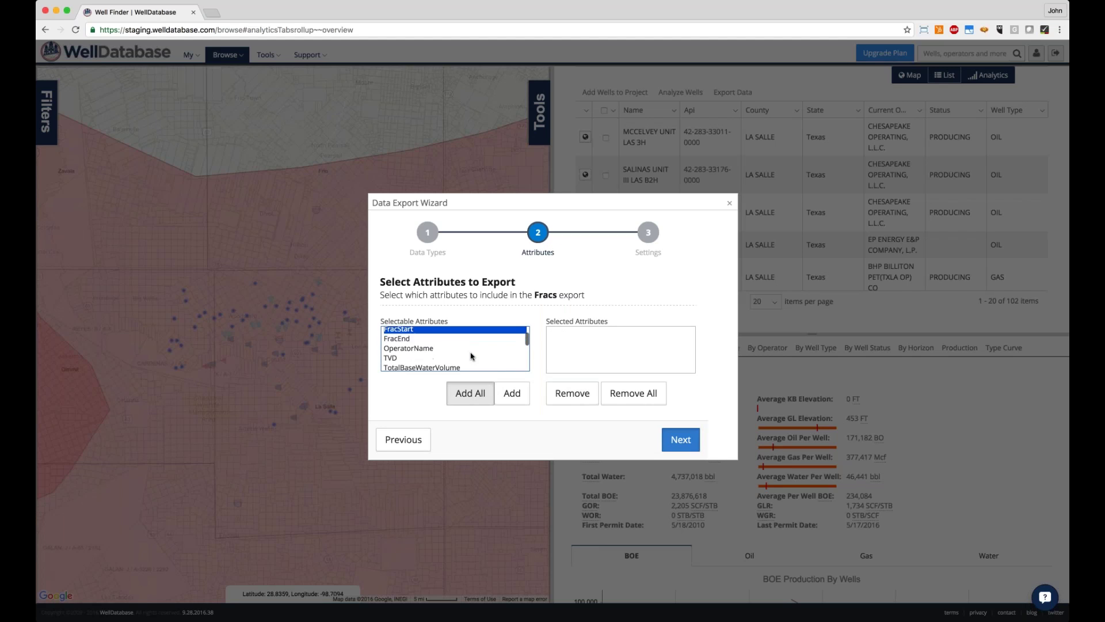
{"action": "scroll", "coordinate": [471, 357], "scroll_direction": "down", "scroll_amount": 2}
{"action": "left_click", "coordinate": [469, 392]}
{"action": "key", "text": "Return"}
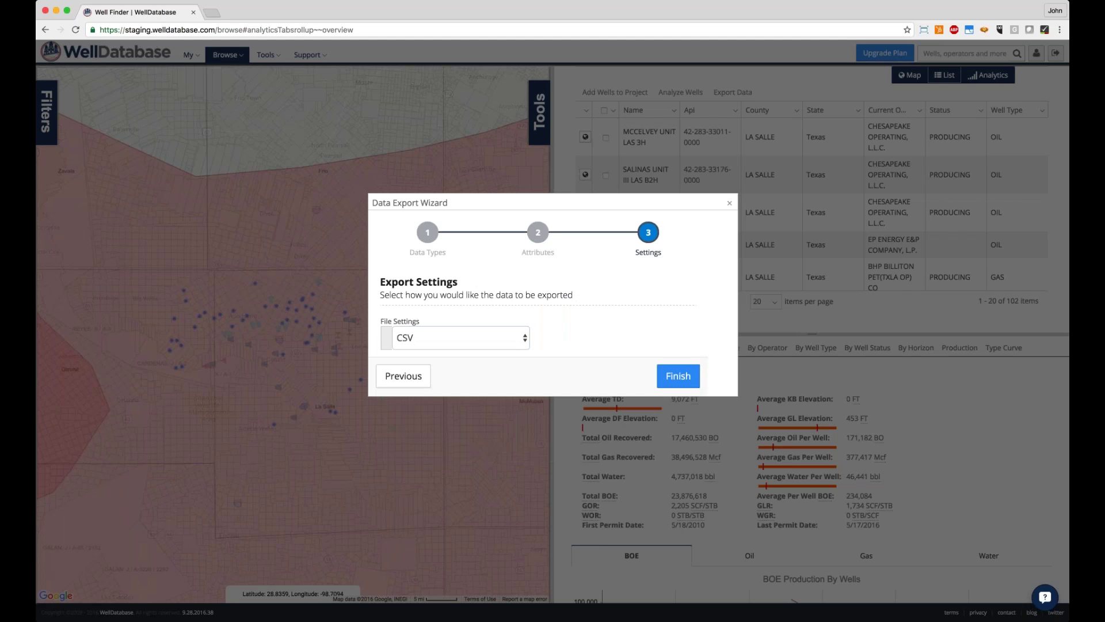
{"action": "left_click", "coordinate": [475, 344]}
{"action": "left_click", "coordinate": [678, 376]}
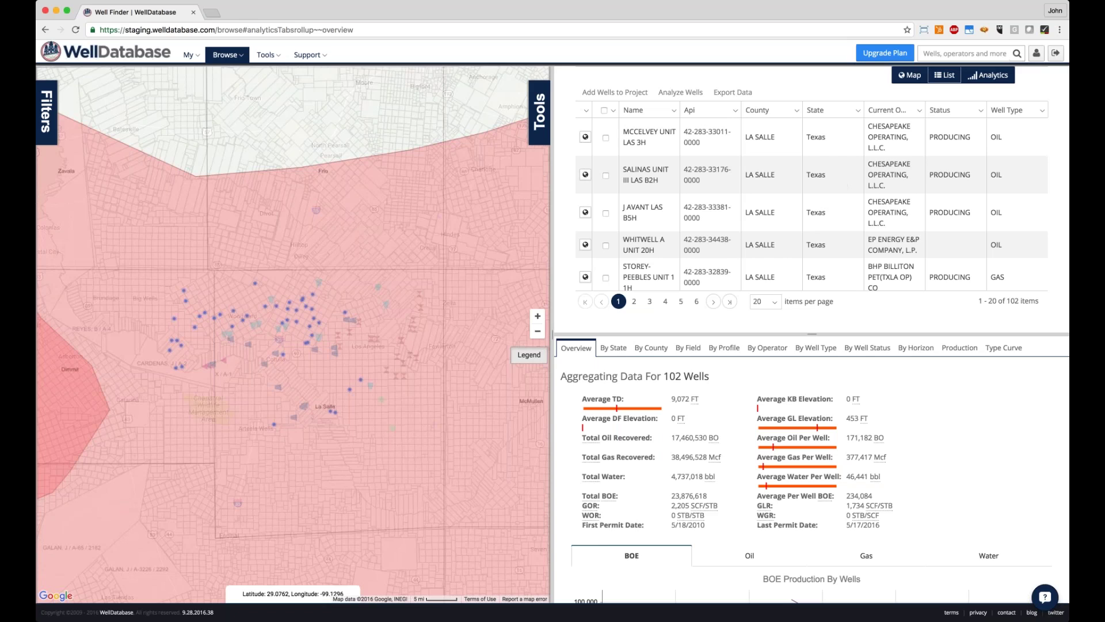
Step: Select the wells MCCELVEY UNIT LAS 3H, SALINAS UNIT III LAS B2H and J AVANT LAS B5H in the well list
{"action": "left_click", "coordinate": [607, 139]}
{"action": "left_click", "coordinate": [606, 175]}
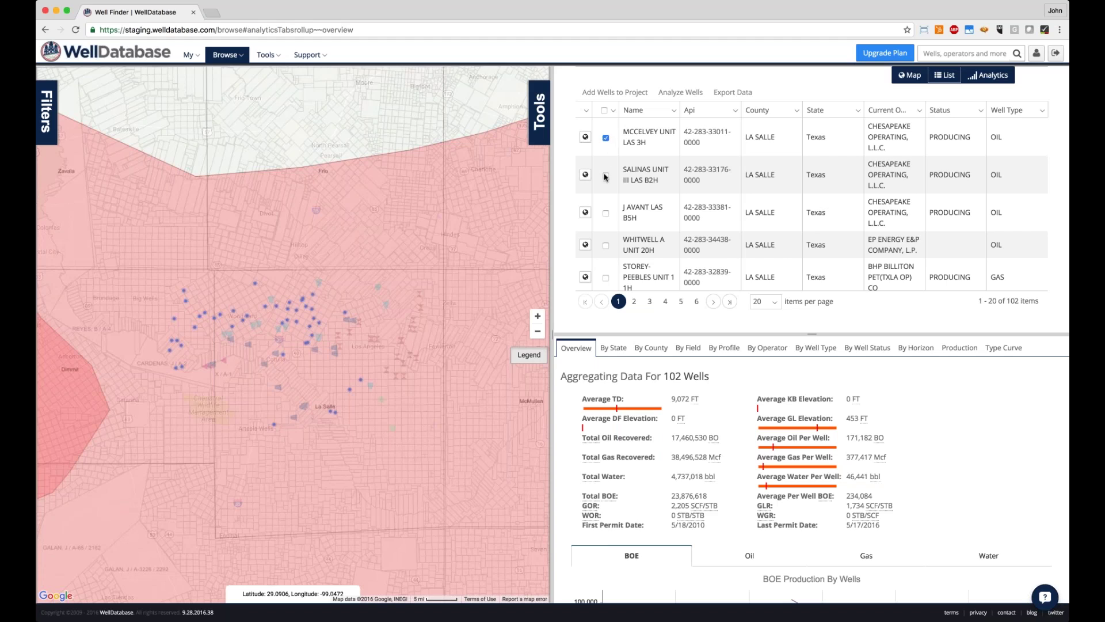
{"action": "left_click", "coordinate": [606, 212]}
Step: Open the Eagle Ford Project from the saved projects and review its details, activity history and discussion
{"action": "left_click", "coordinate": [195, 57]}
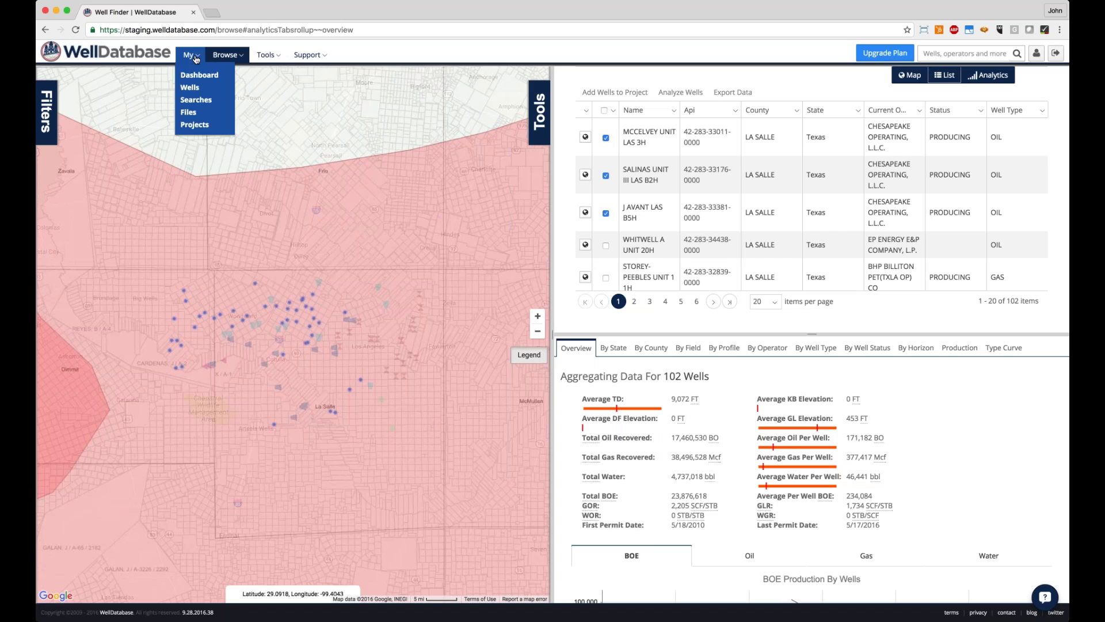
{"action": "left_click", "coordinate": [195, 125]}
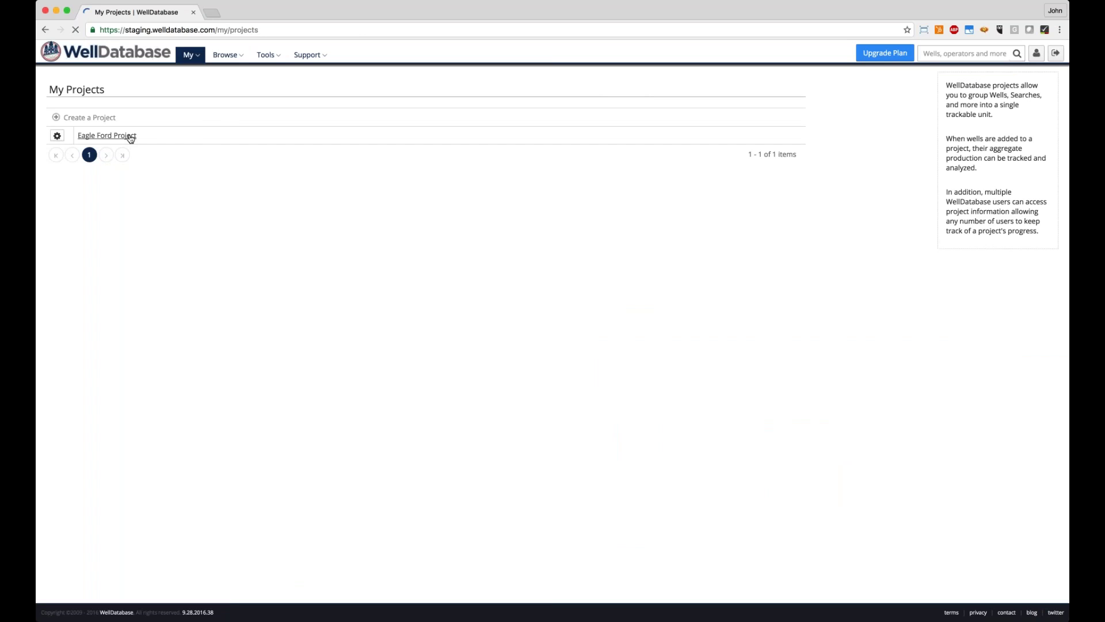
{"action": "left_click", "coordinate": [131, 136]}
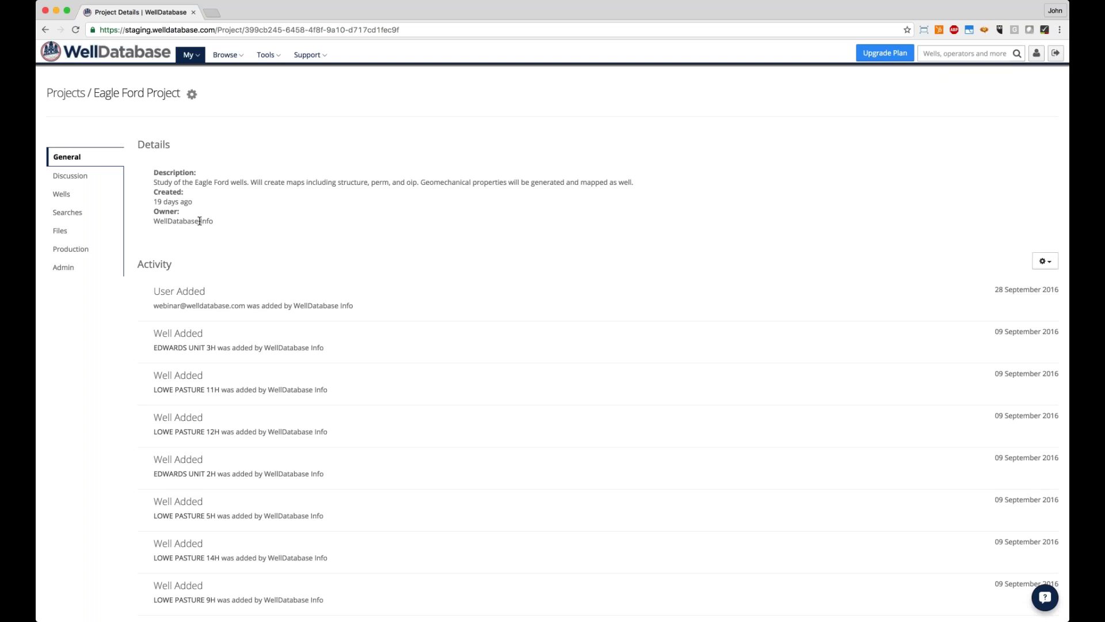
{"action": "scroll", "coordinate": [199, 221], "scroll_direction": "down", "scroll_amount": 1}
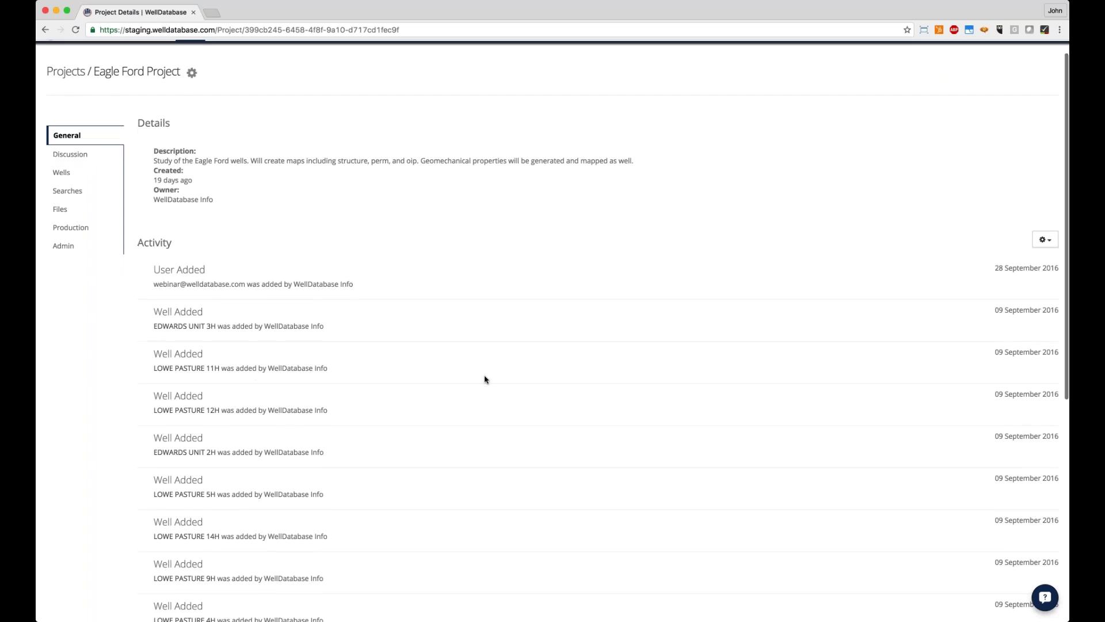
{"action": "scroll", "coordinate": [485, 379], "scroll_direction": "down", "scroll_amount": 5}
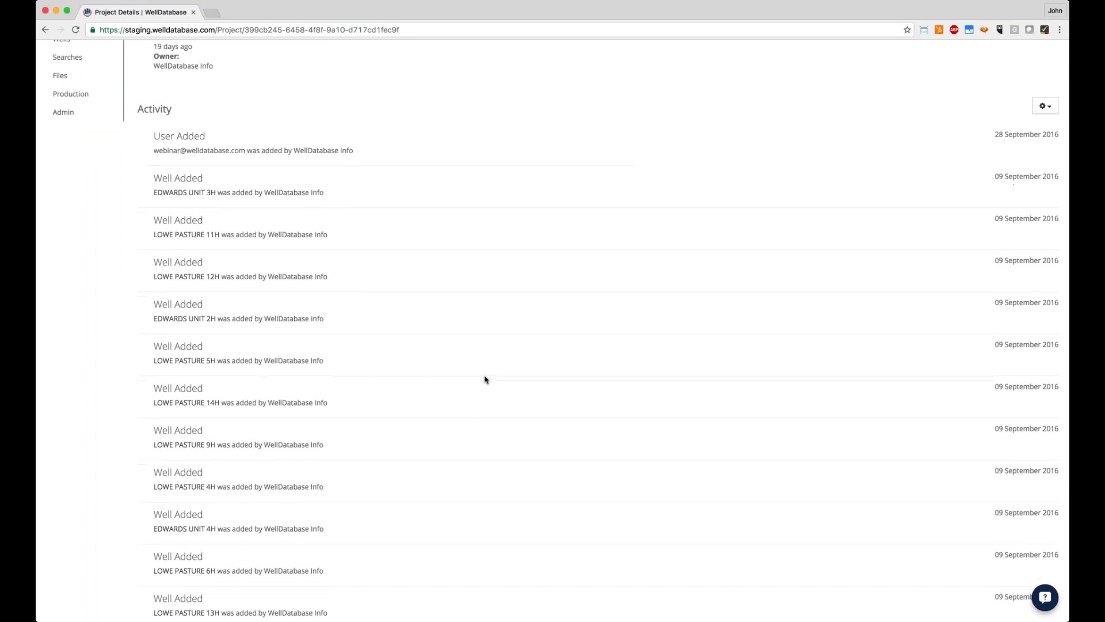
{"action": "scroll", "coordinate": [485, 379], "scroll_direction": "up", "scroll_amount": 6}
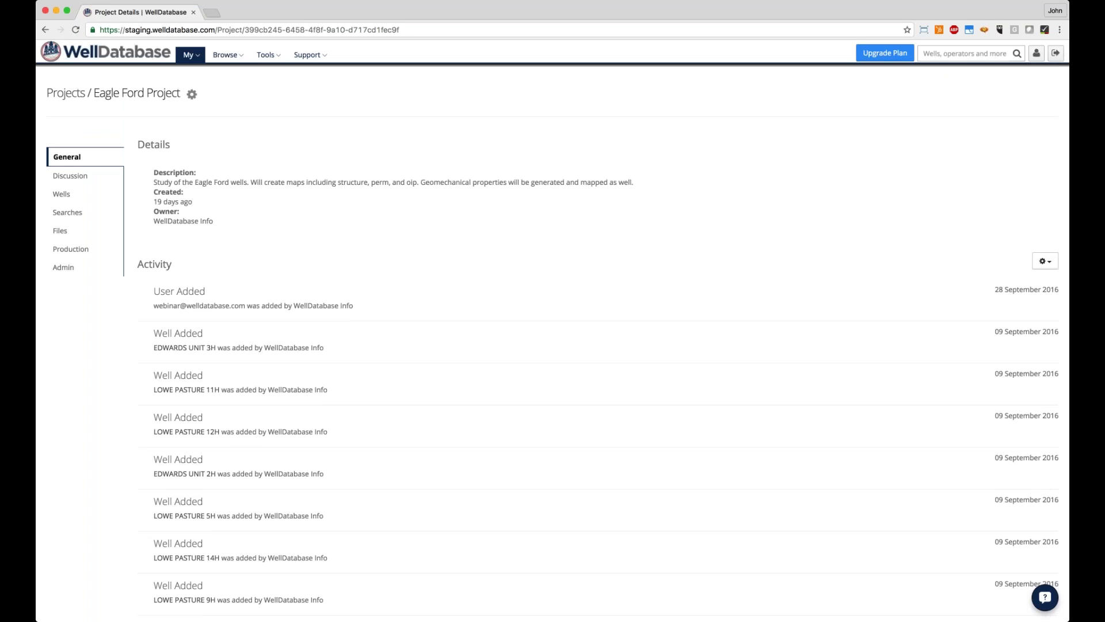
{"action": "left_click", "coordinate": [70, 175]}
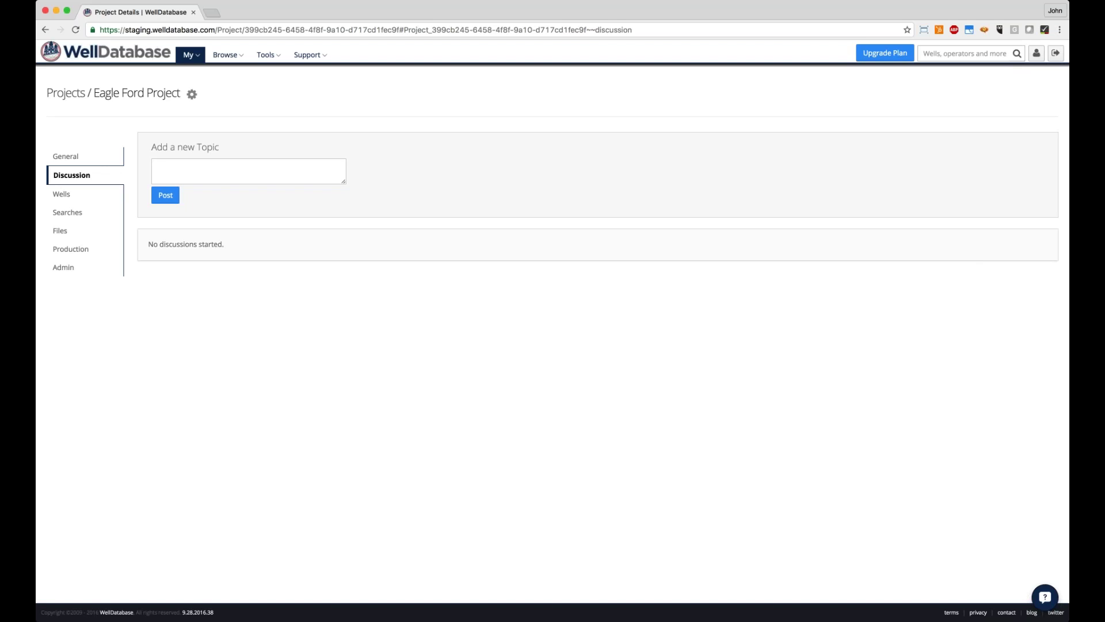
Step: Review the project's wells with their notes and view the general details of the EDWARDS UNIT 1H well
{"action": "left_click", "coordinate": [71, 196]}
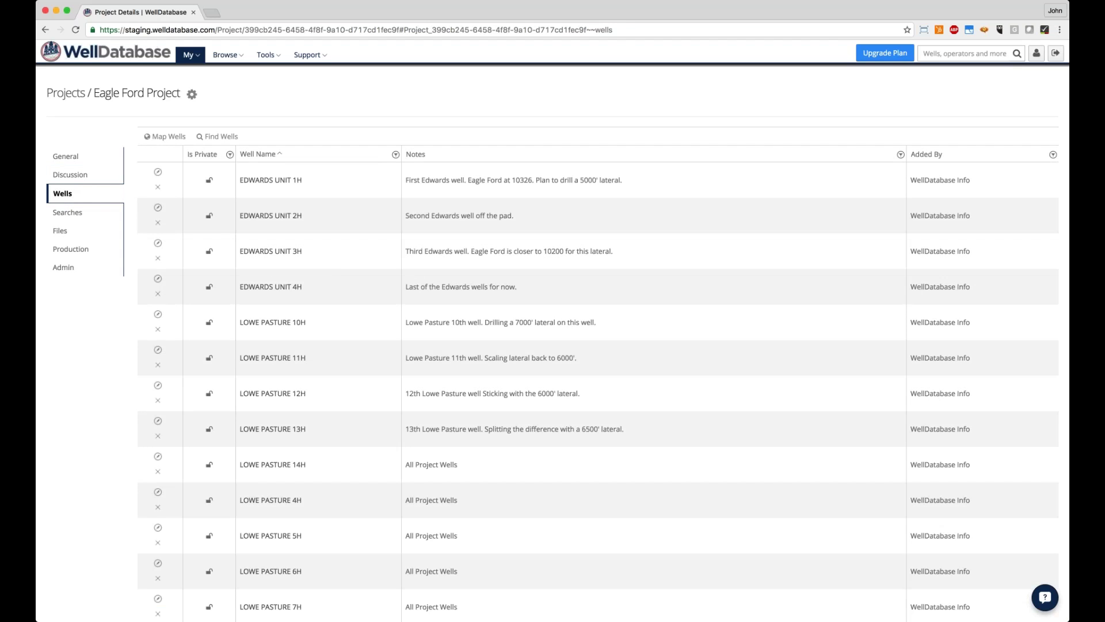
{"action": "scroll", "coordinate": [542, 217], "scroll_direction": "down", "scroll_amount": 5}
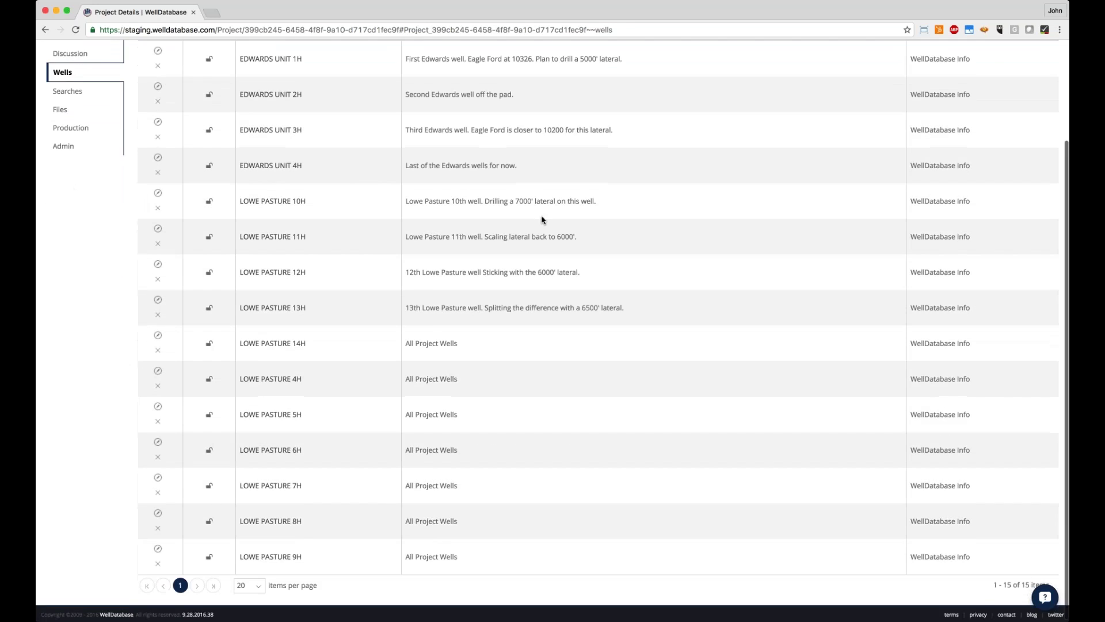
{"action": "scroll", "coordinate": [455, 132], "scroll_direction": "up", "scroll_amount": 5}
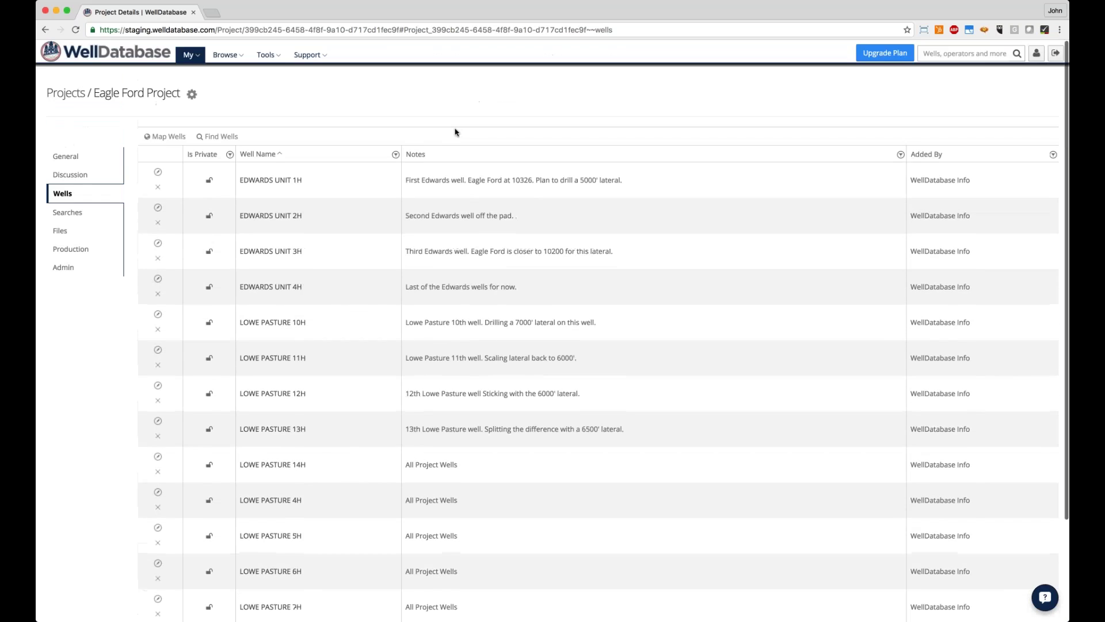
{"action": "left_click", "coordinate": [286, 181]}
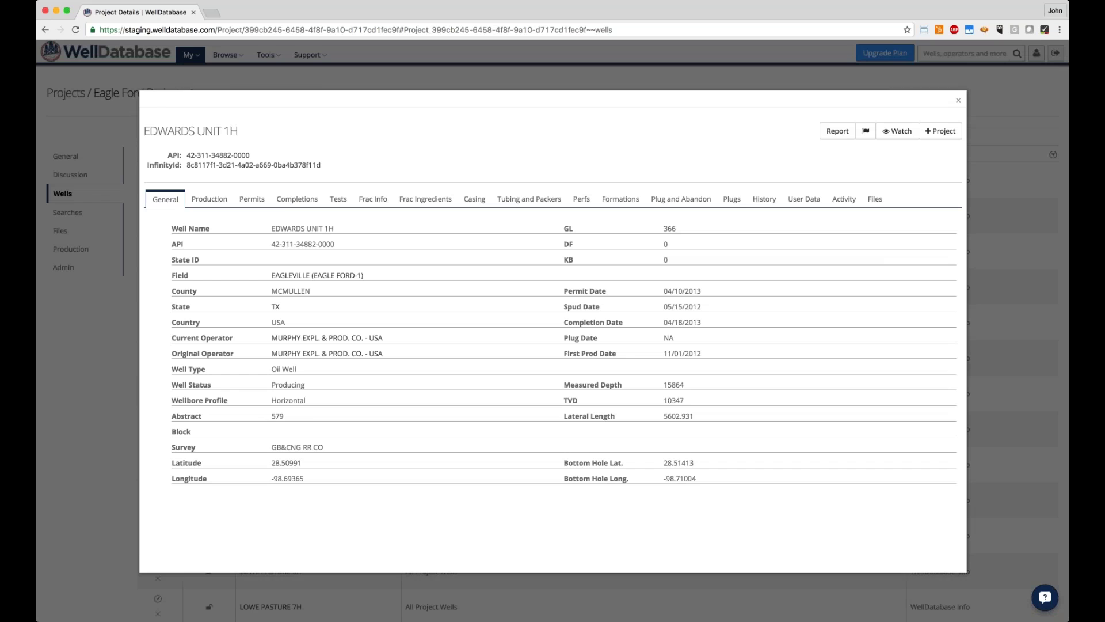
{"action": "left_click", "coordinate": [959, 100]}
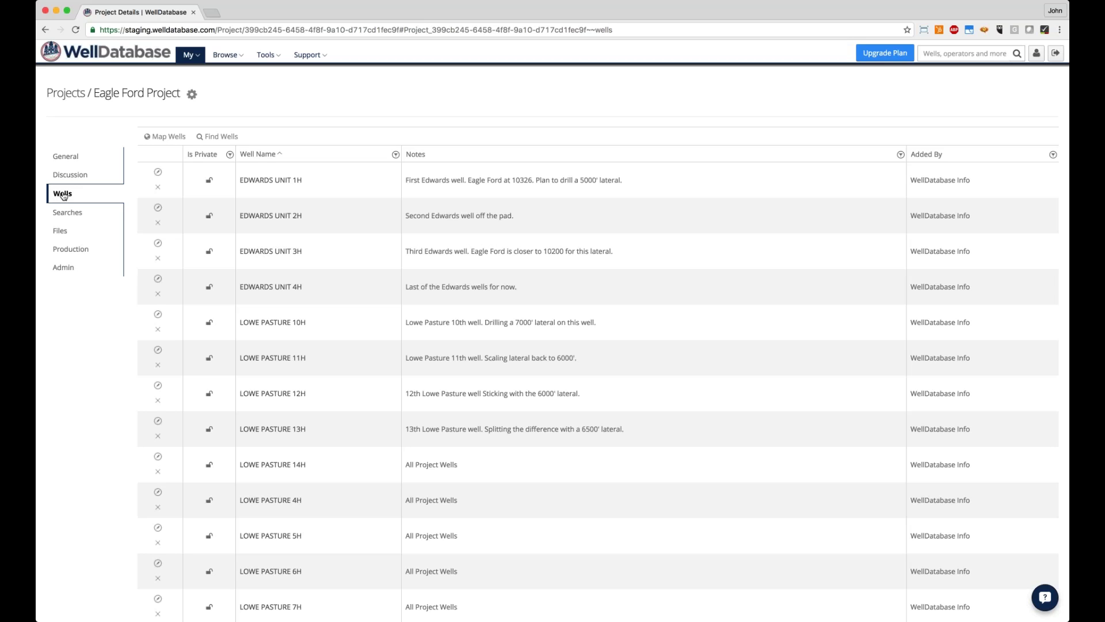
Step: Examine the project's production, checking the type curve and returning to the monthly production chart
{"action": "left_click", "coordinate": [96, 254]}
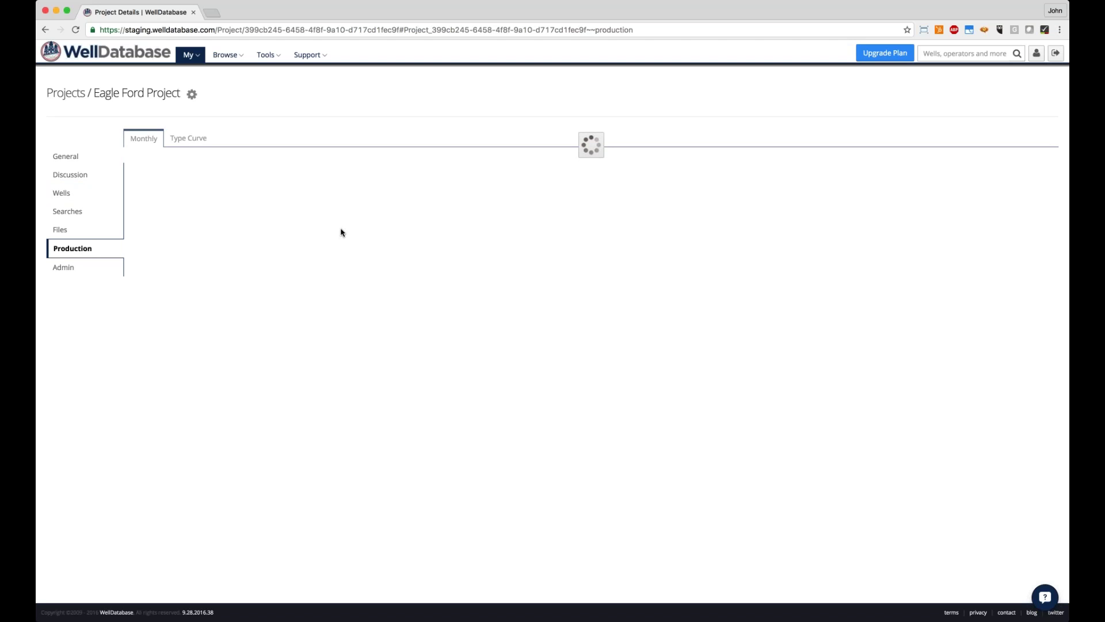
{"action": "left_click", "coordinate": [187, 138]}
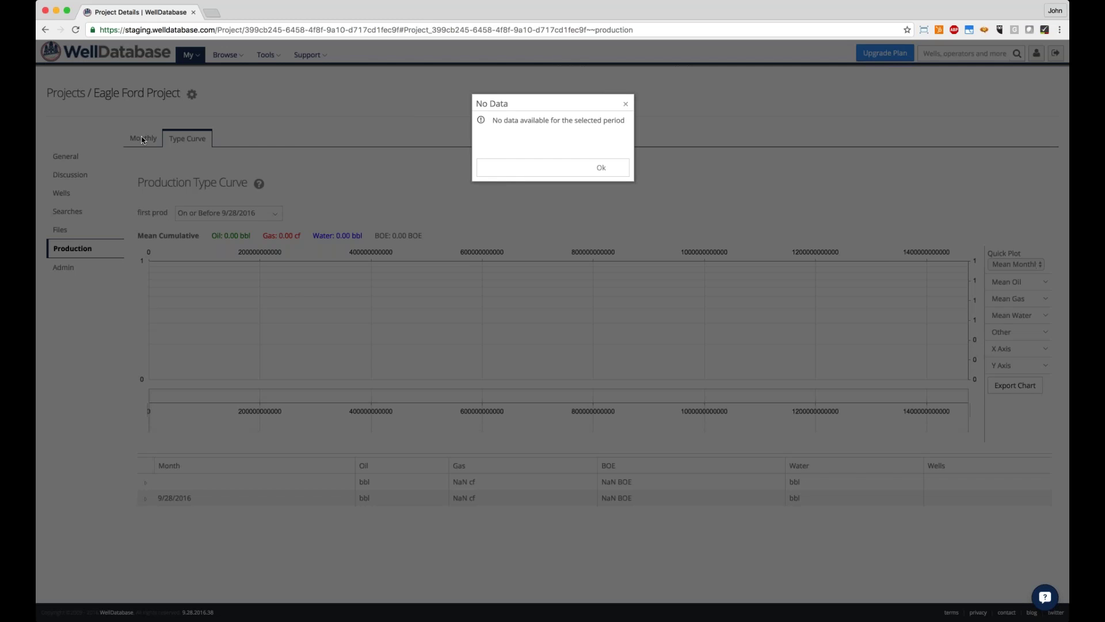
{"action": "left_click", "coordinate": [142, 139]}
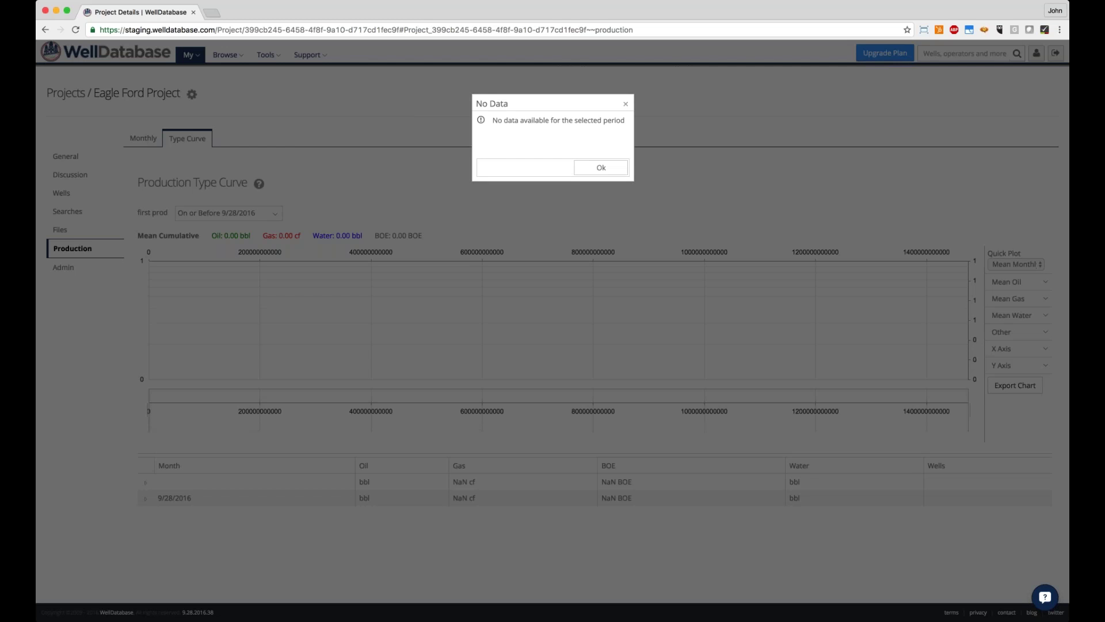
{"action": "left_click", "coordinate": [142, 139]}
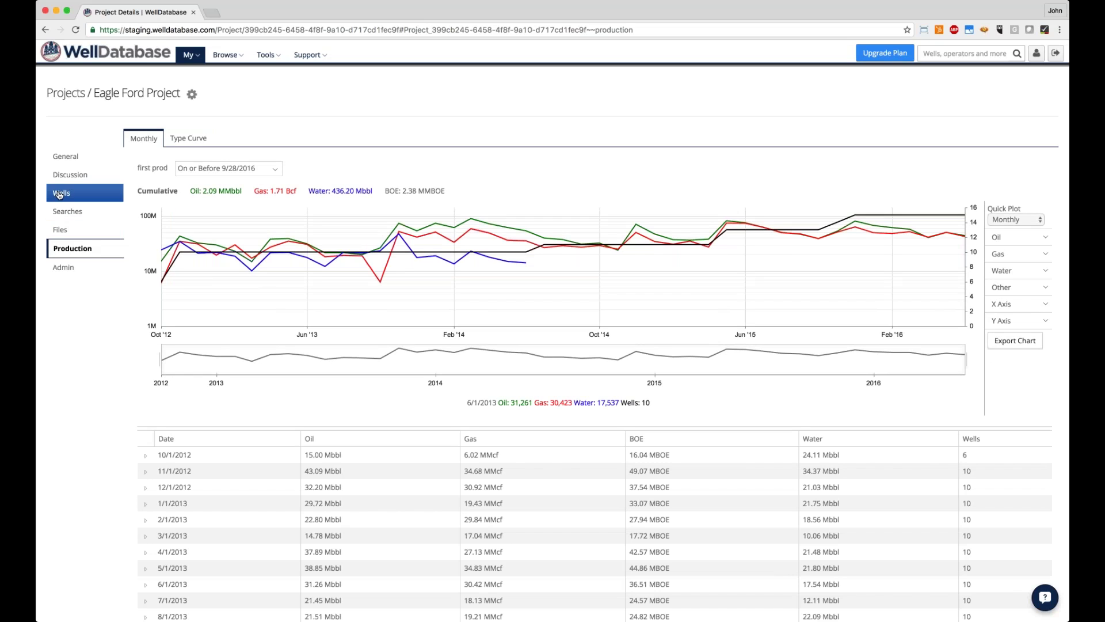
Step: Check the project's saved searches and browse the file listings of its Edwards Unit and Lowe Pasture wells
{"action": "left_click", "coordinate": [69, 214]}
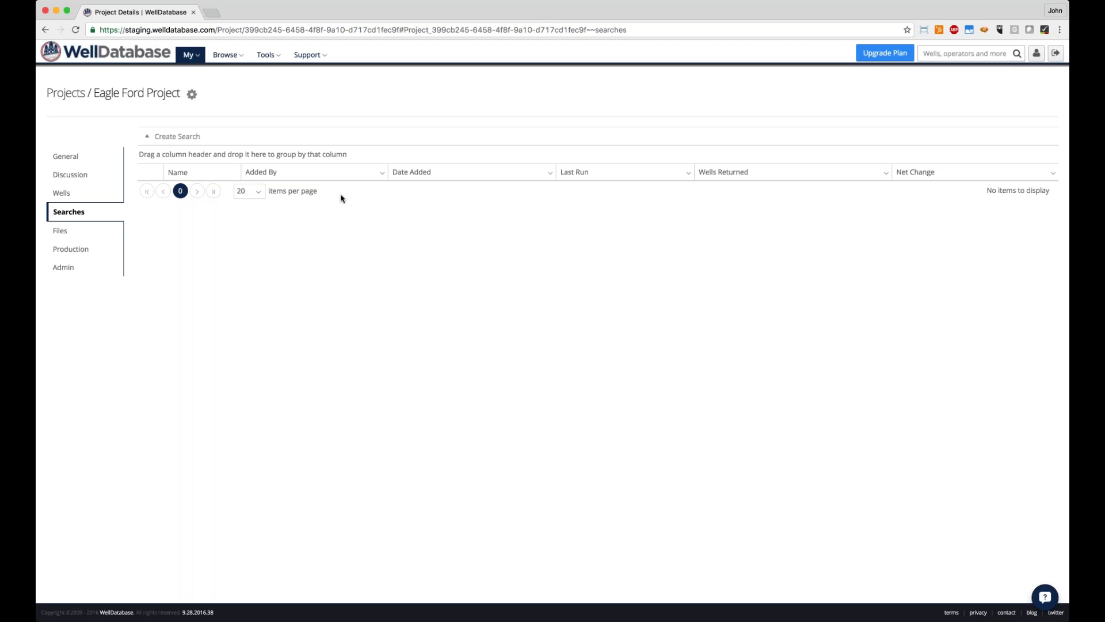
{"action": "left_click", "coordinate": [81, 229]}
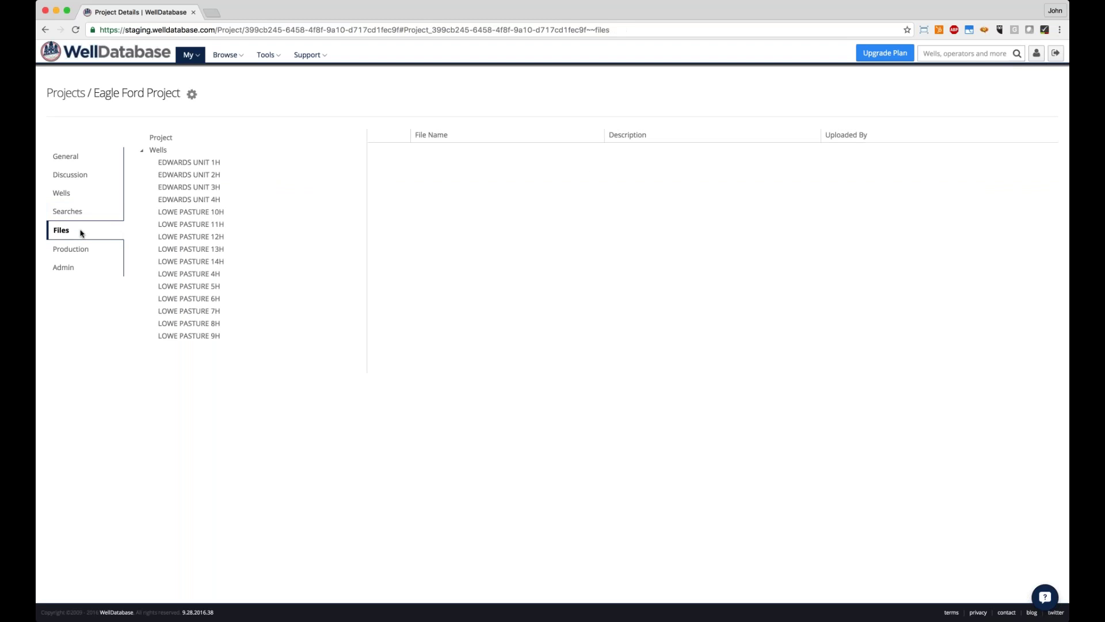
{"action": "left_click", "coordinate": [189, 174]}
{"action": "left_click", "coordinate": [157, 150]}
{"action": "left_click", "coordinate": [189, 162]}
{"action": "left_click", "coordinate": [191, 224]}
{"action": "left_click", "coordinate": [208, 261]}
{"action": "left_click", "coordinate": [204, 334]}
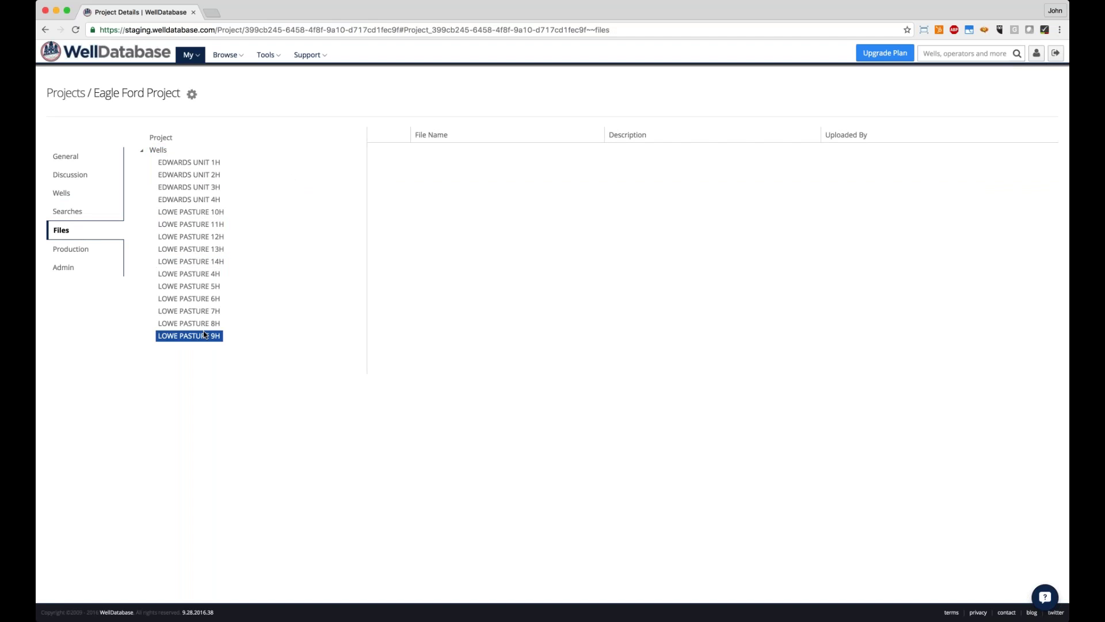
{"action": "left_click", "coordinate": [203, 199]}
{"action": "left_click", "coordinate": [200, 187]}
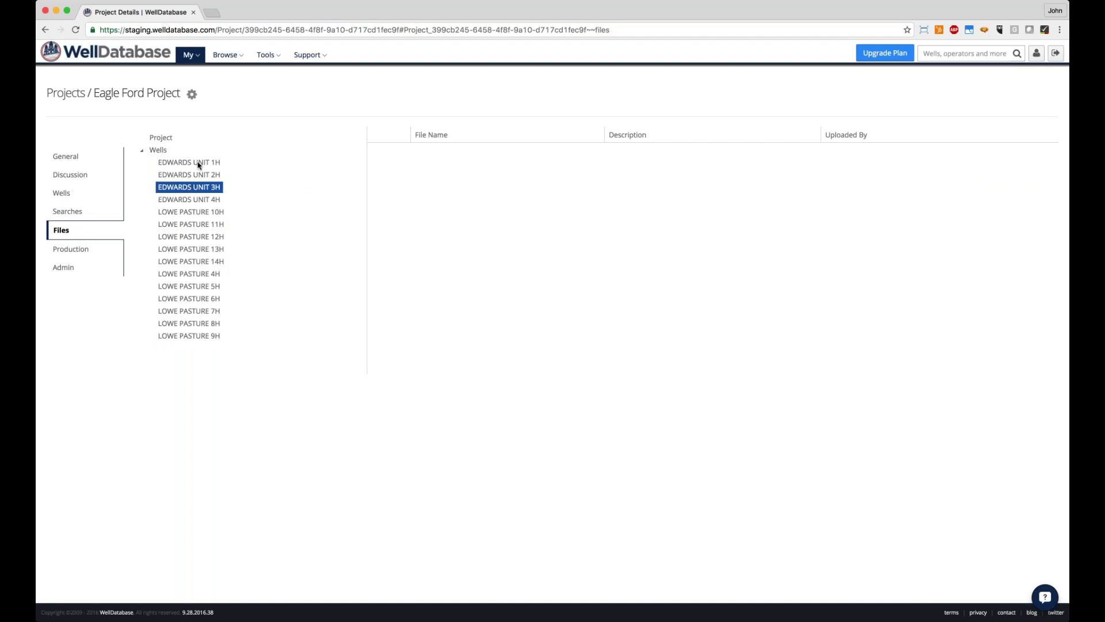
{"action": "left_click", "coordinate": [198, 164]}
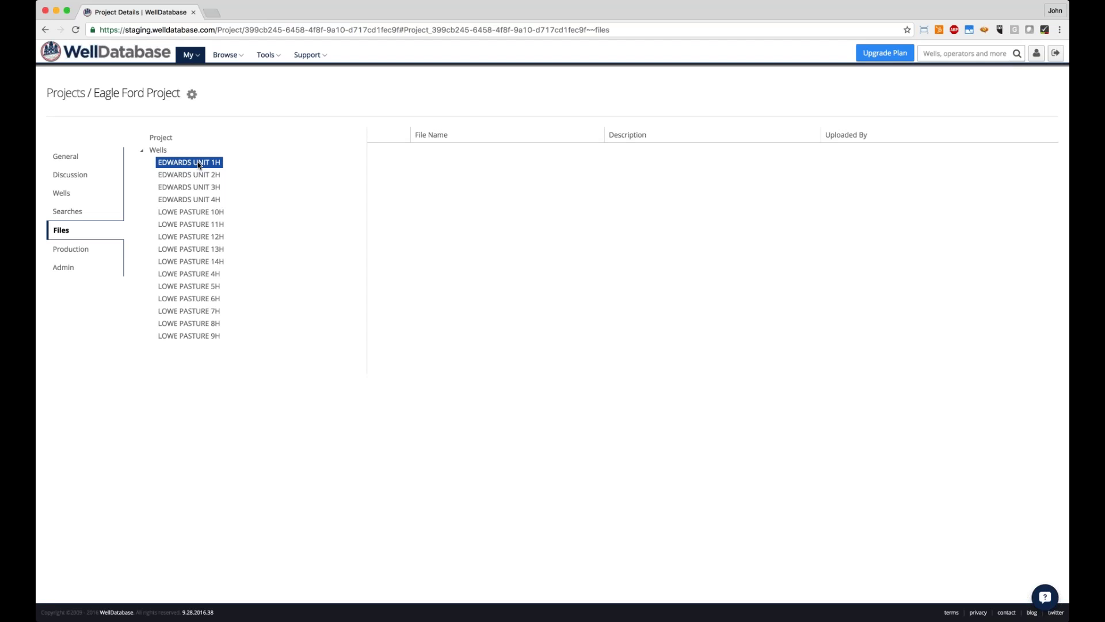
Step: Review the project's users and their roles, and return to its general details and activity history
{"action": "left_click", "coordinate": [49, 267]}
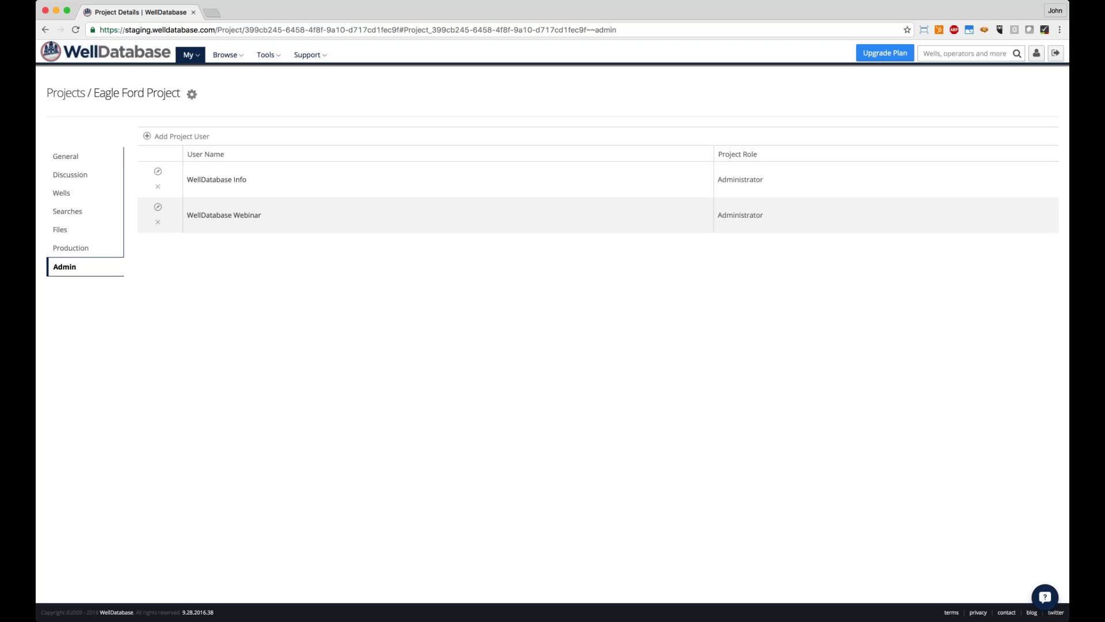
{"action": "left_click", "coordinate": [66, 156]}
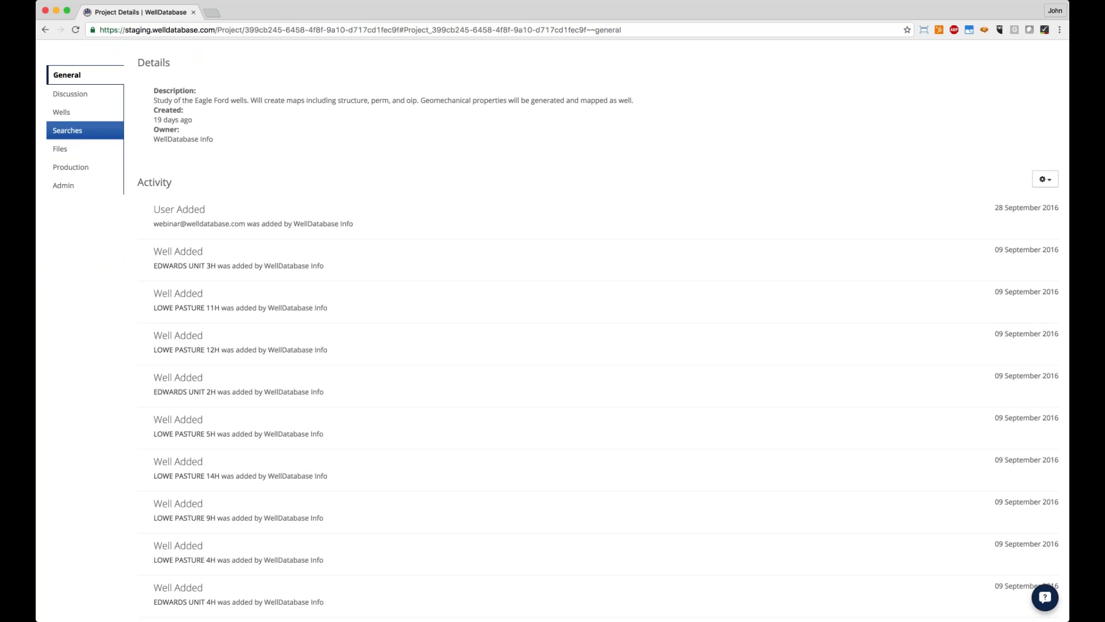
{"action": "scroll", "coordinate": [68, 130], "scroll_direction": "up", "scroll_amount": 3}
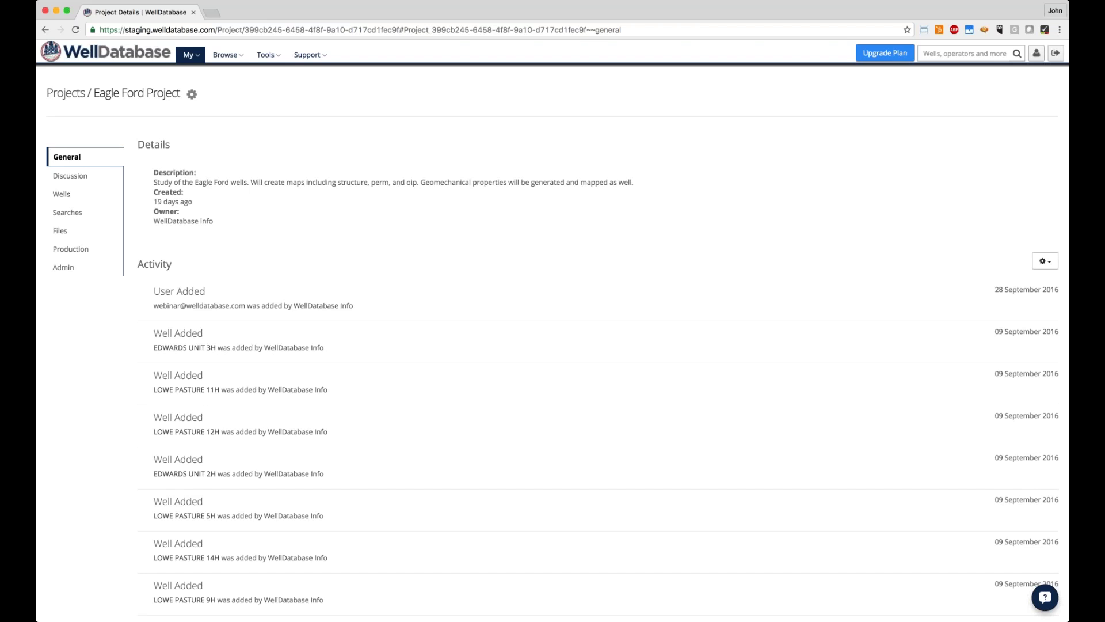
{"action": "left_click", "coordinate": [227, 54]}
{"action": "left_click", "coordinate": [223, 77]}
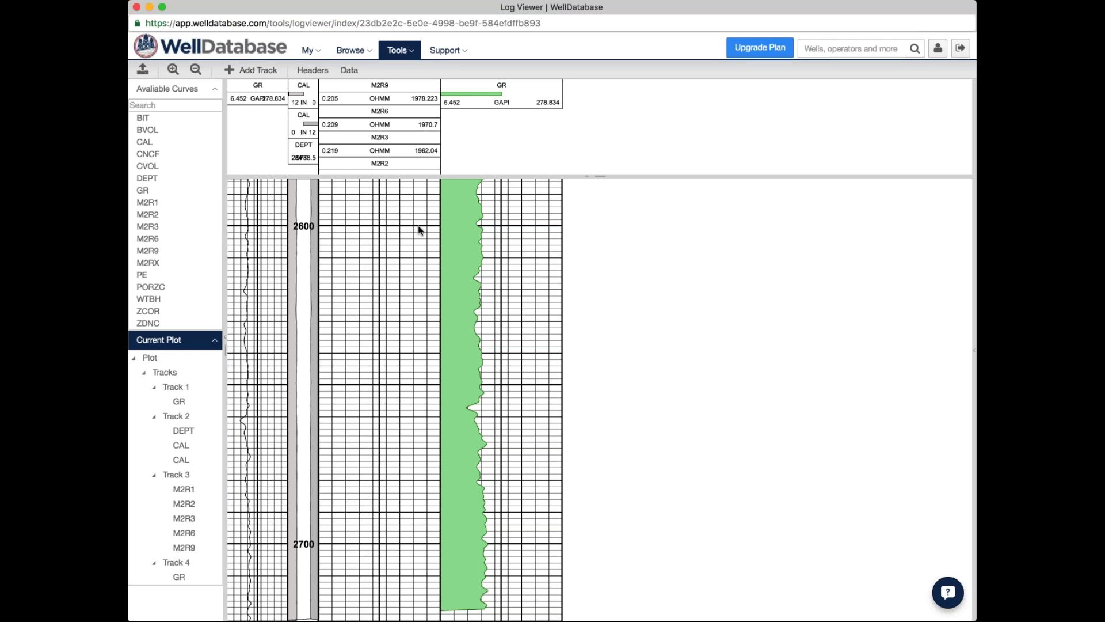
Step: Add the CNCF curve to the log plot in a new track beside the green-filled GR track, accepting the default track settings
{"action": "left_click_drag", "start_coordinate": [160, 156], "coordinate": [610, 256]}
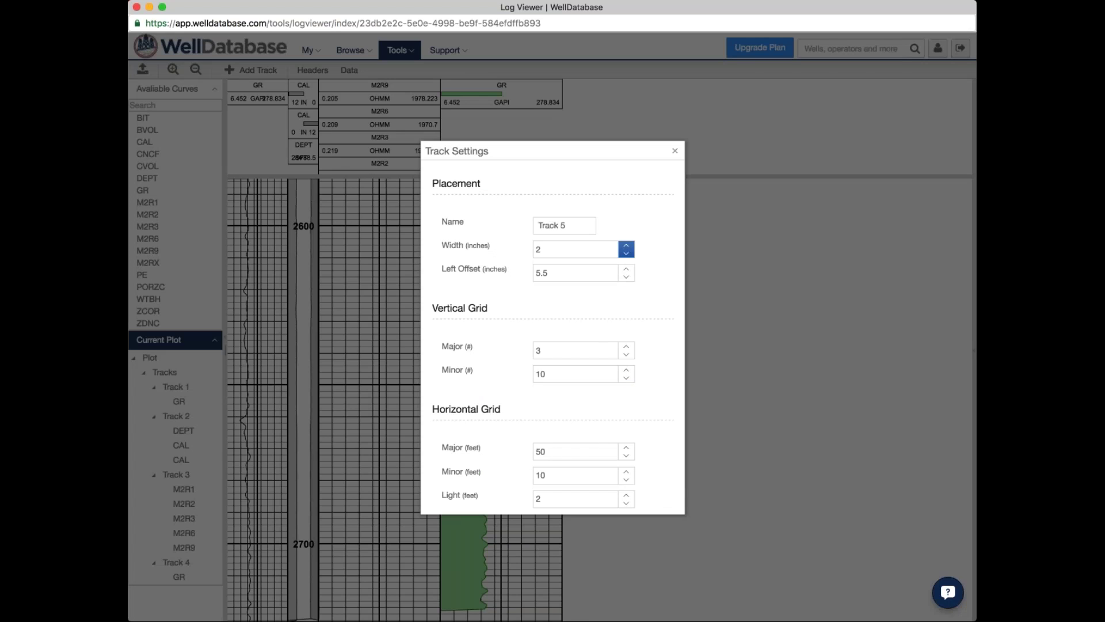
{"action": "scroll", "coordinate": [594, 334], "scroll_direction": "down", "scroll_amount": 2}
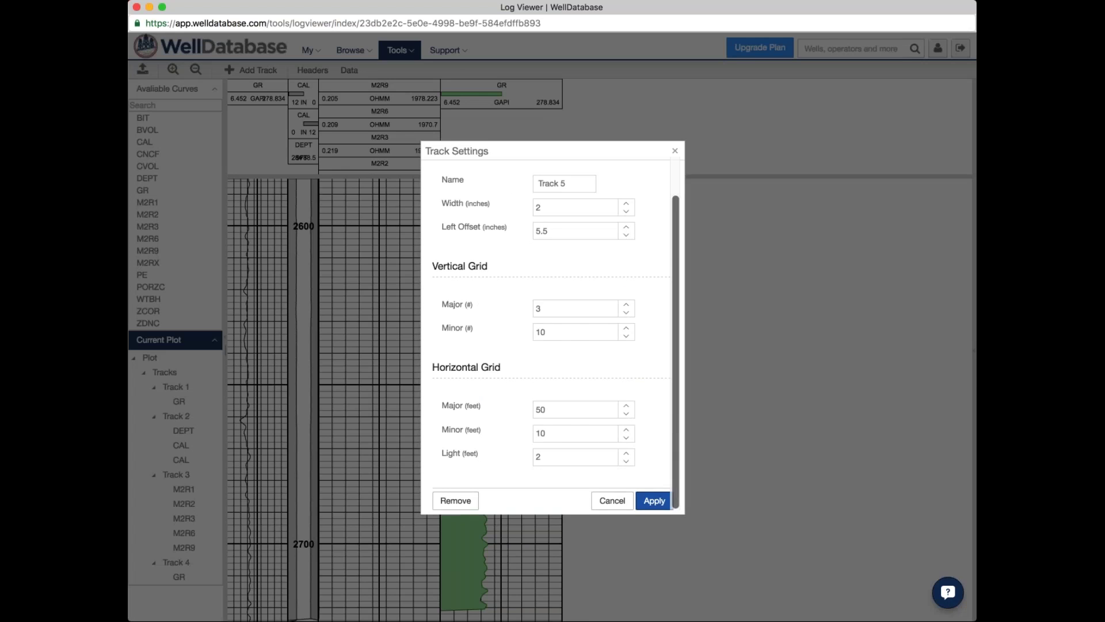
{"action": "left_click", "coordinate": [655, 499]}
{"action": "scroll", "coordinate": [638, 245], "scroll_direction": "down", "scroll_amount": 3}
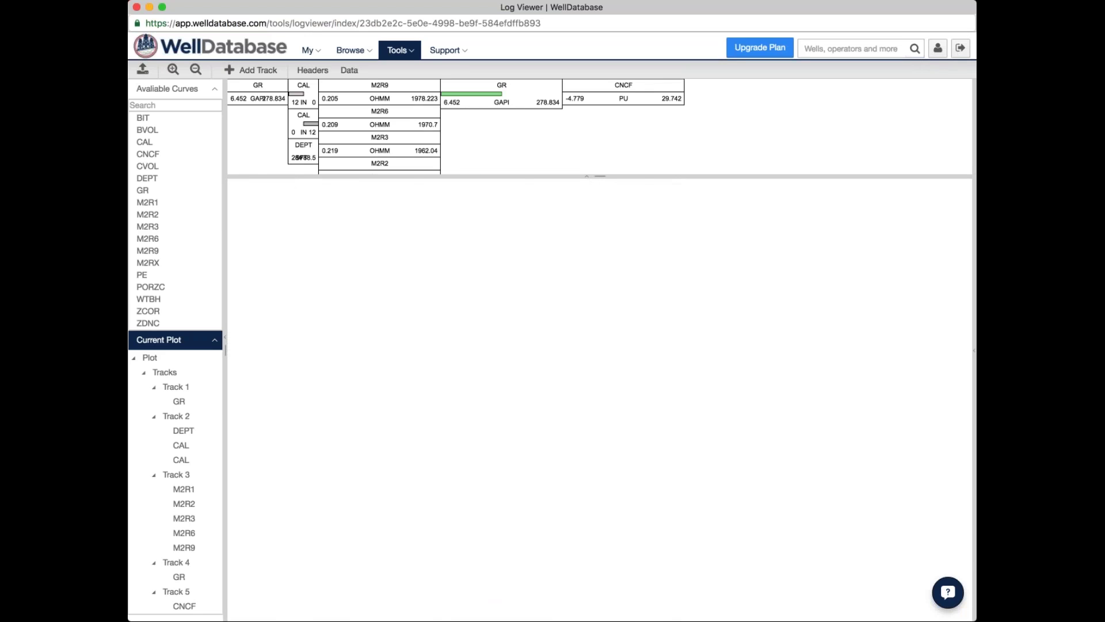
Step: Inspect the scale, fill and stroke settings of the green-filled GR curve, and open and close the well headers
{"action": "left_click", "coordinate": [502, 92]}
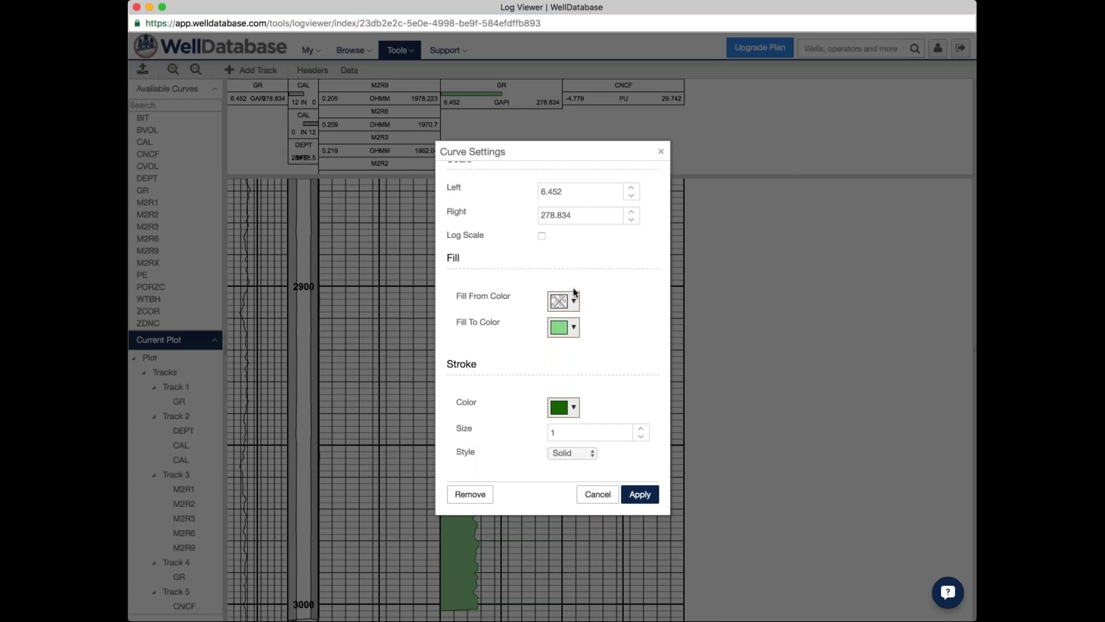
{"action": "left_click", "coordinate": [597, 494]}
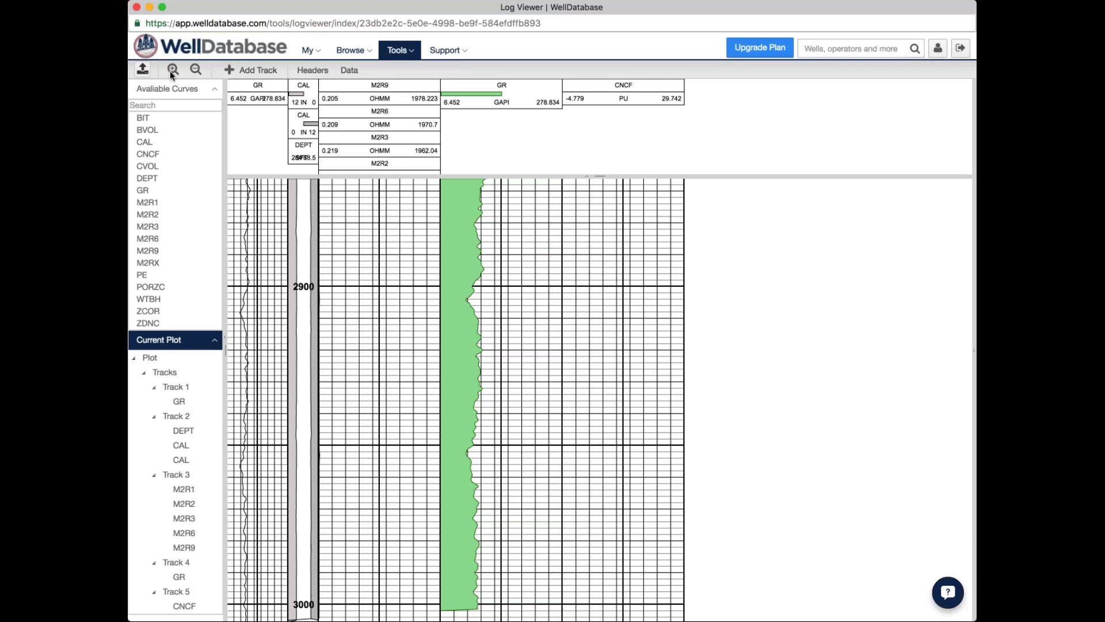
{"action": "left_click", "coordinate": [309, 50]}
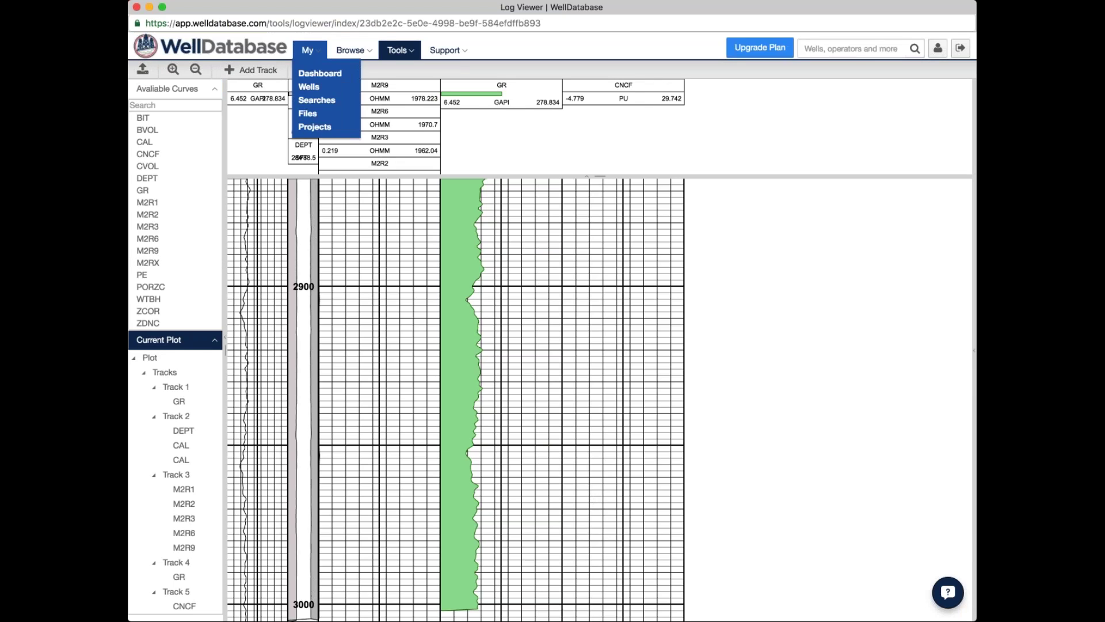
{"action": "left_click", "coordinate": [320, 70]}
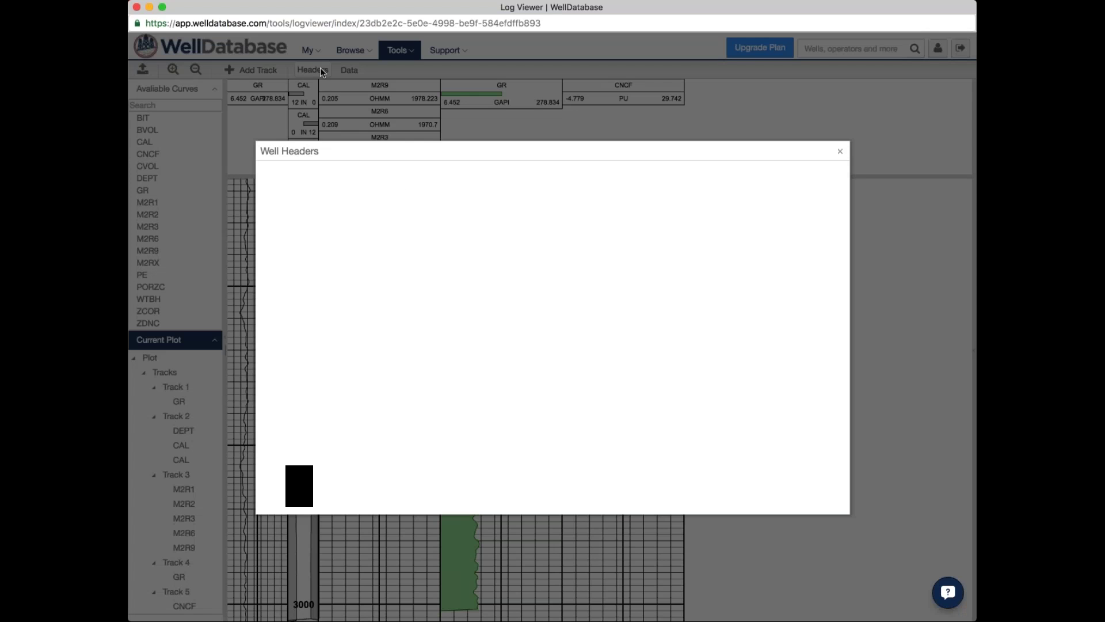
{"action": "left_click", "coordinate": [840, 151]}
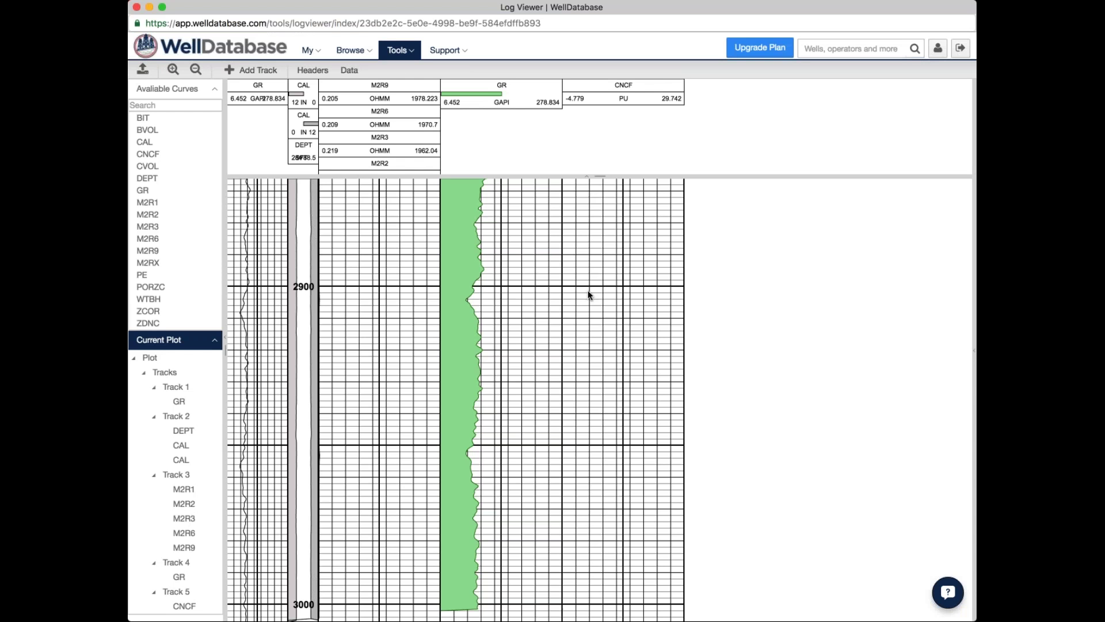